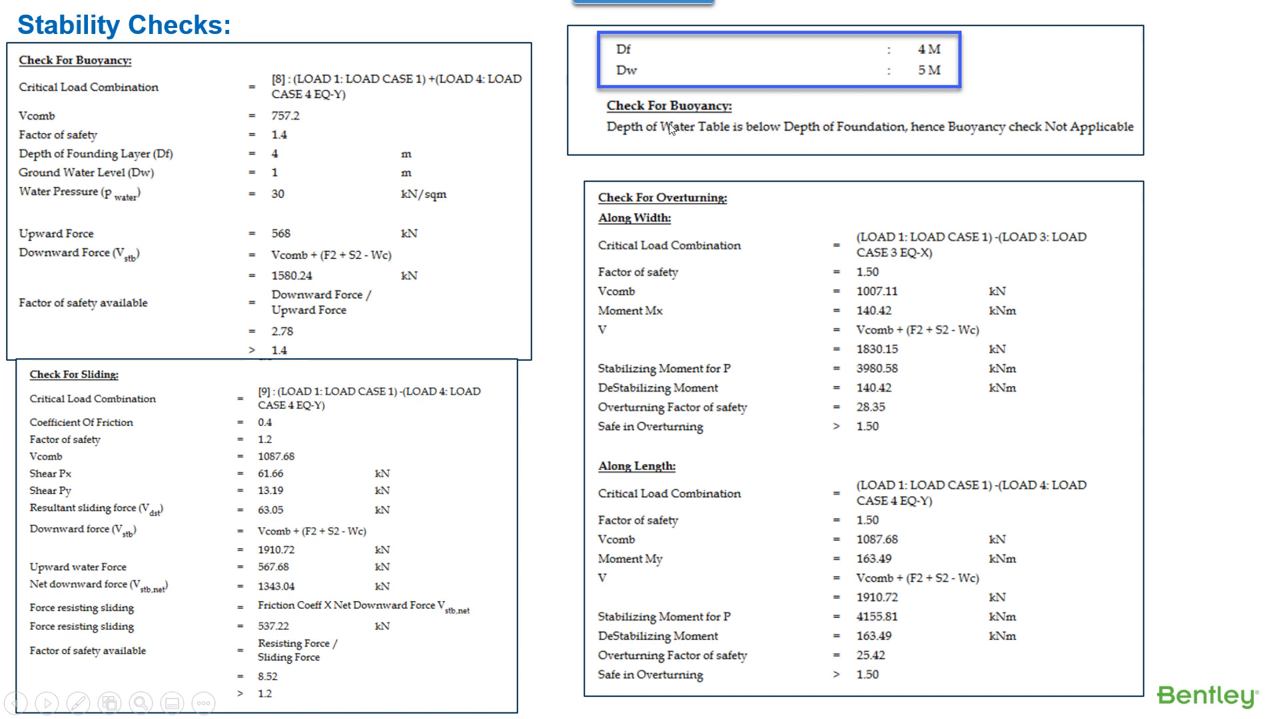
# - Switch to RCDC and try the option to provide face reinforcement in the general settings
pyautogui.hotkey('alt', 'Tab')
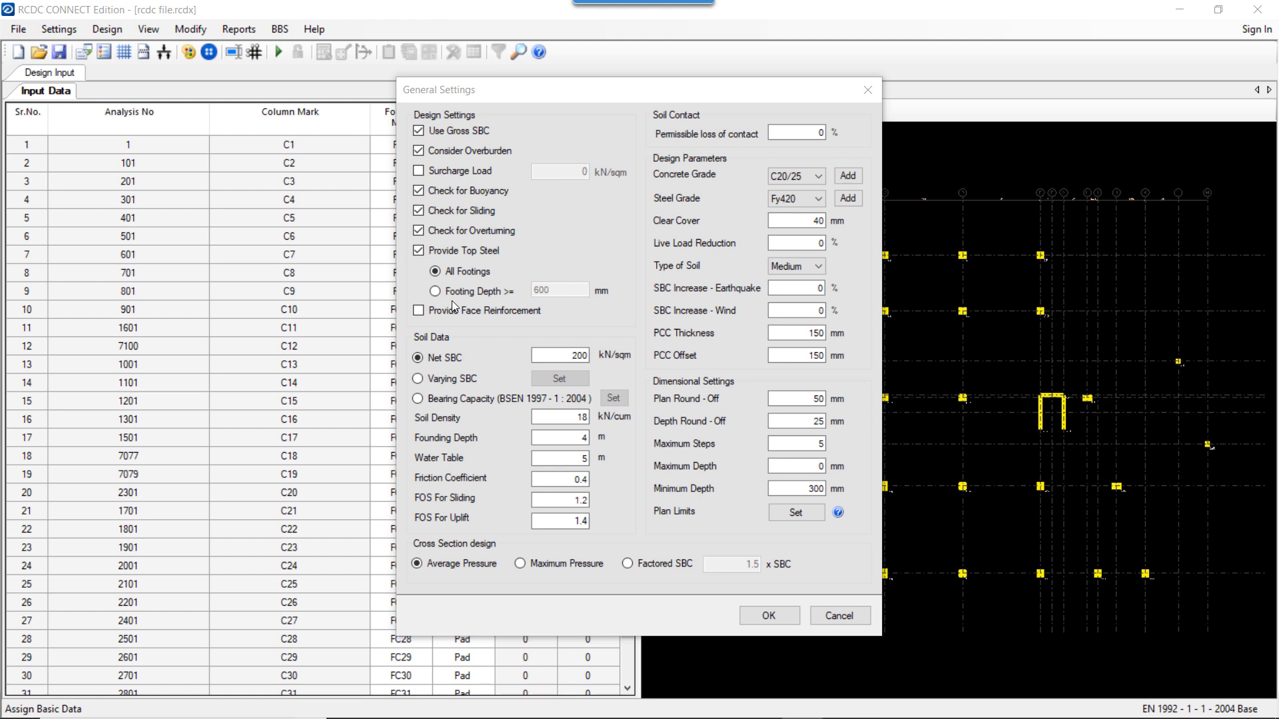
pyautogui.click(419, 313)
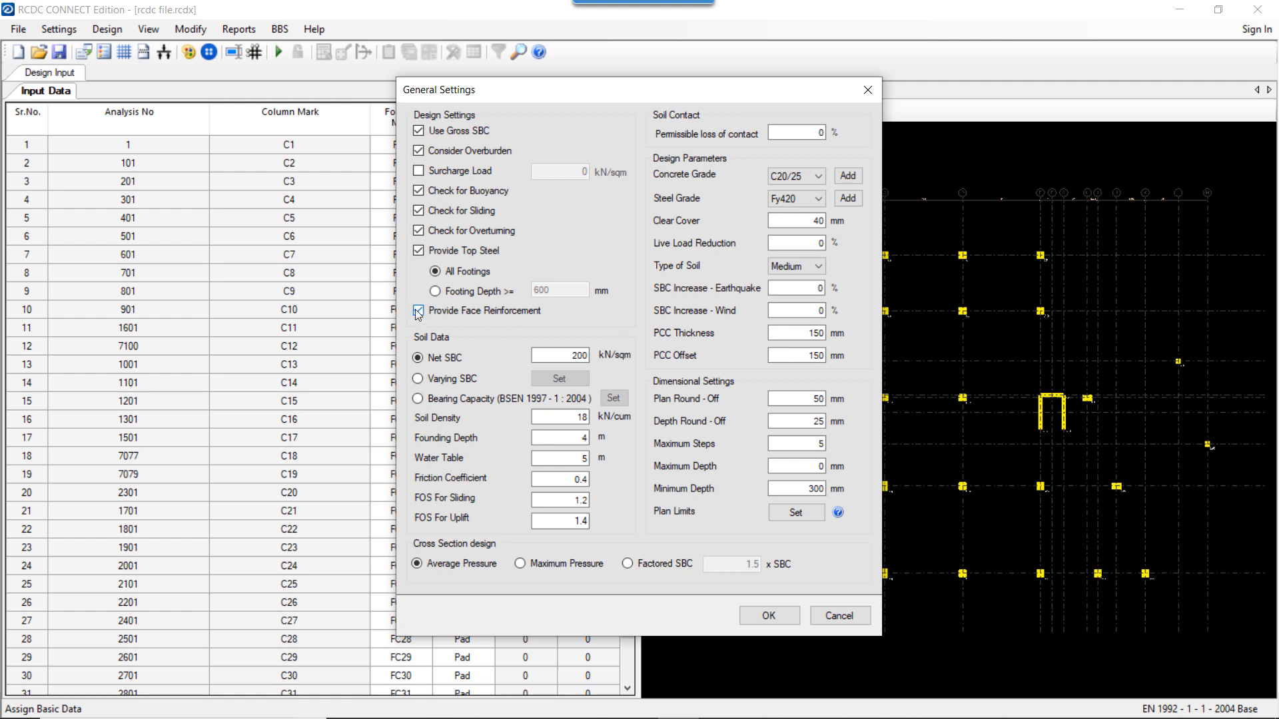
pyautogui.click(419, 311)
pyautogui.click(918, 541)
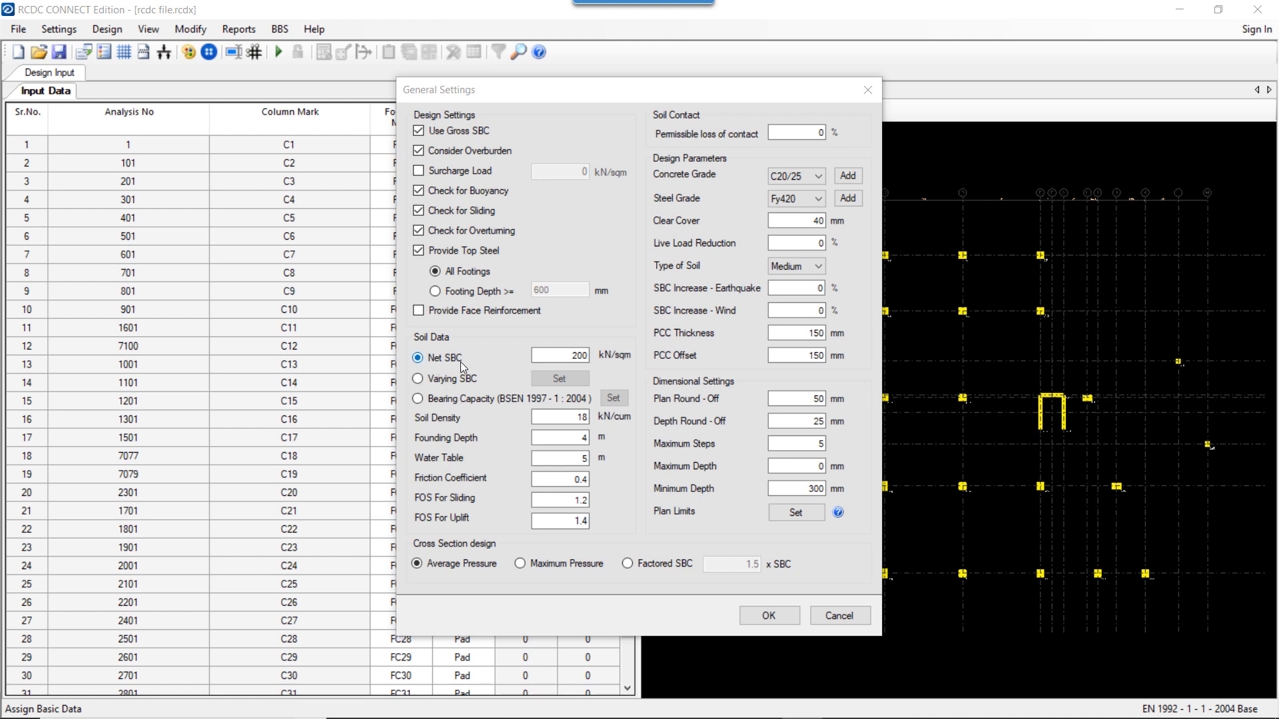
# - Choose Varying SBC as the soil data and examine its footing SBC table
pyautogui.click(577, 356)
pyautogui.click(437, 383)
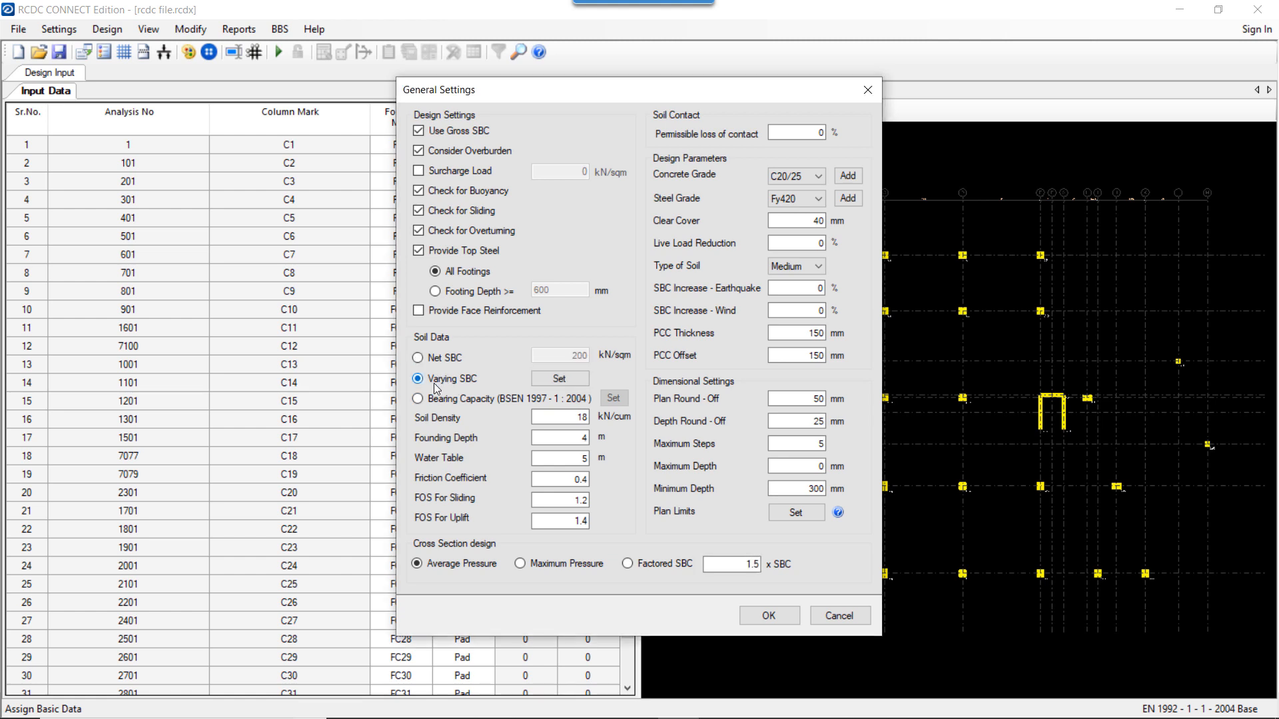
pyautogui.click(559, 378)
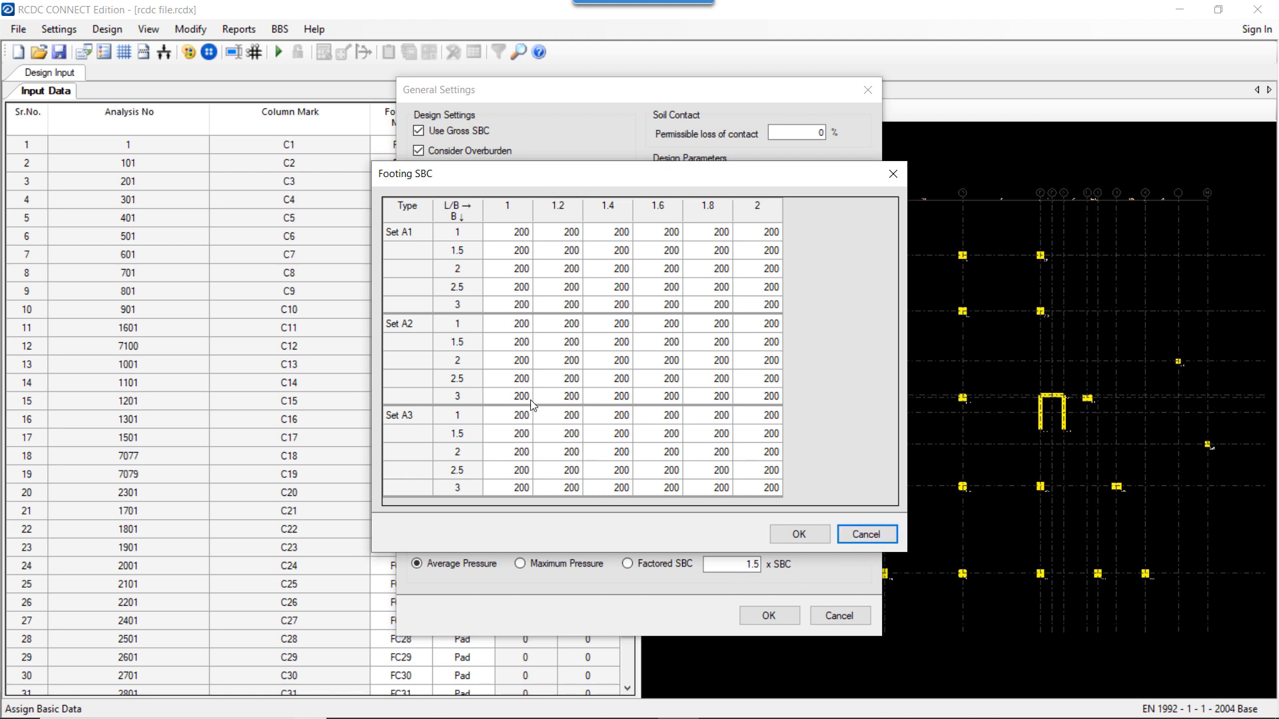
pyautogui.press('Escape')
# - Base the soil data on Bearing Capacity (BSEN 1997-1:2004) and set its soil condition to Undrained
pyautogui.click(457, 403)
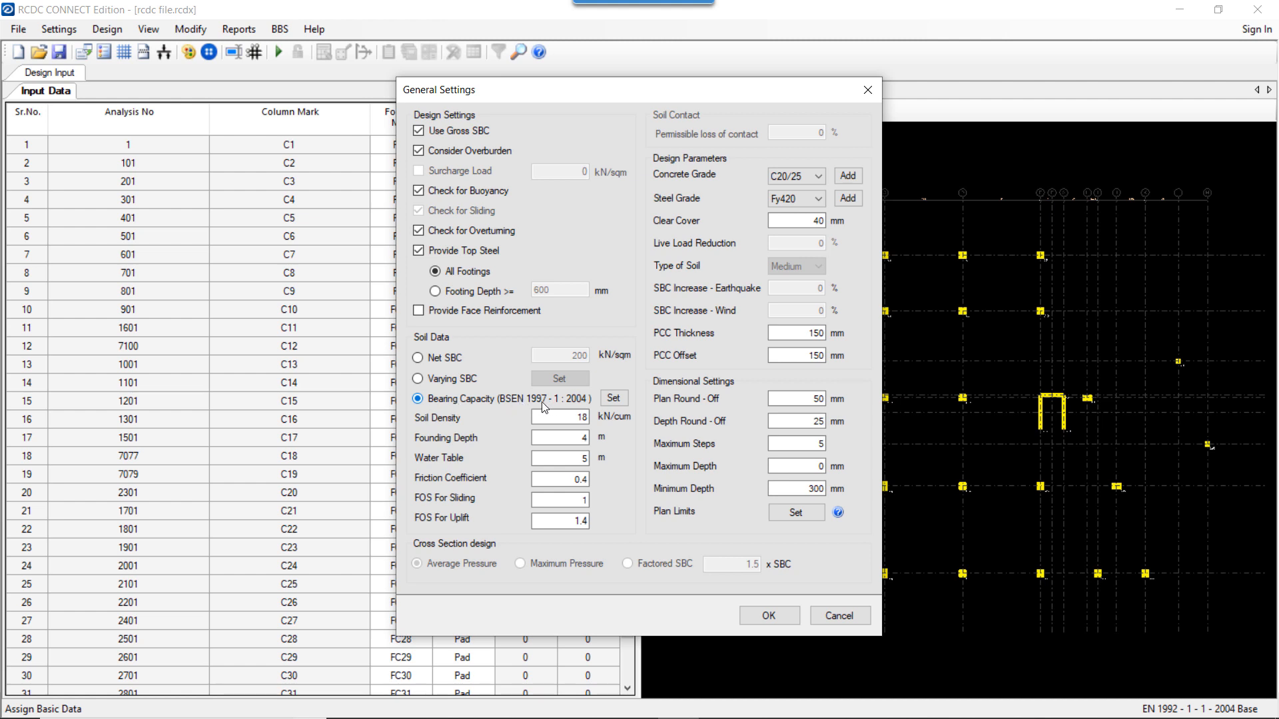
pyautogui.click(613, 399)
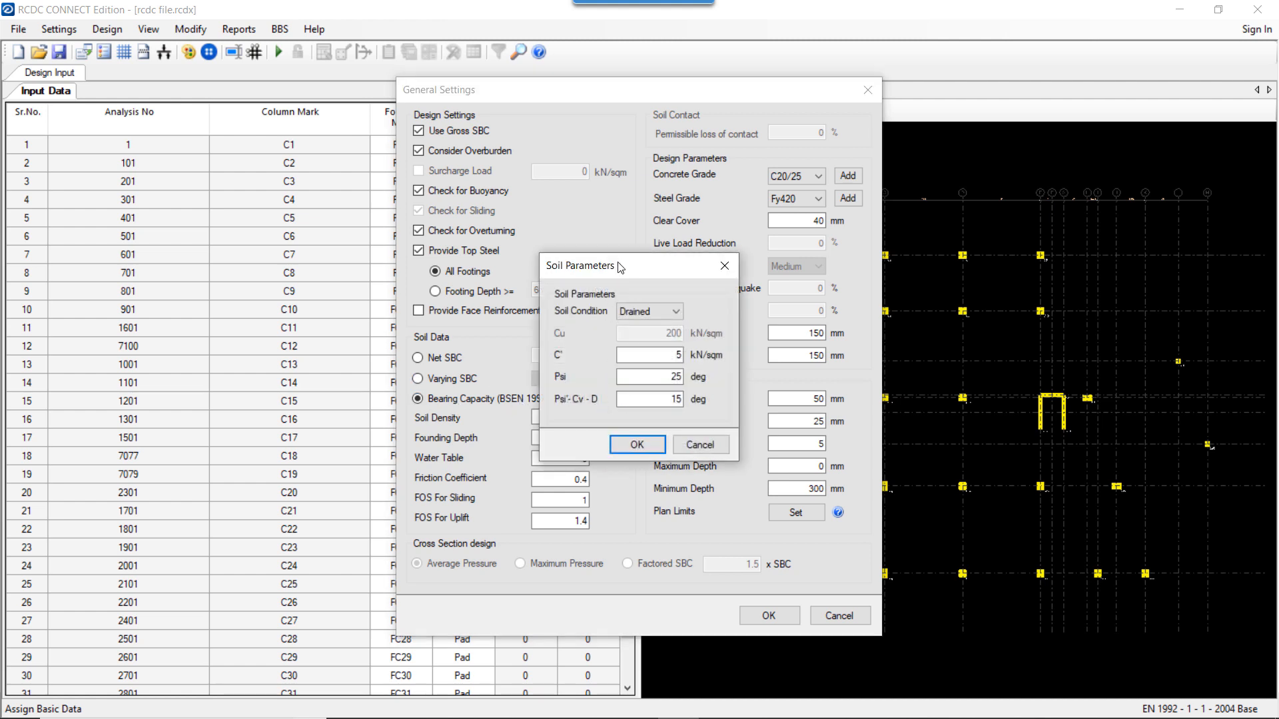
pyautogui.moveTo(619, 266); pyautogui.dragTo(513, 221)
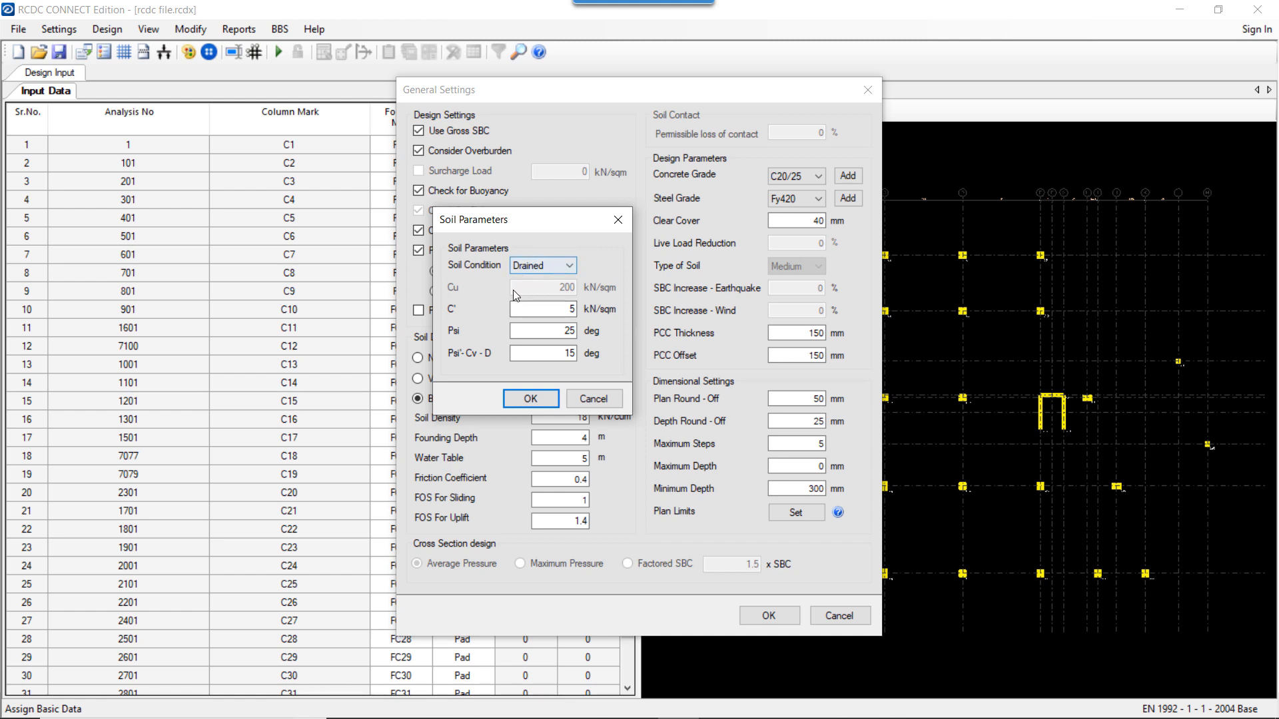
pyautogui.click(538, 266)
pyautogui.click(533, 292)
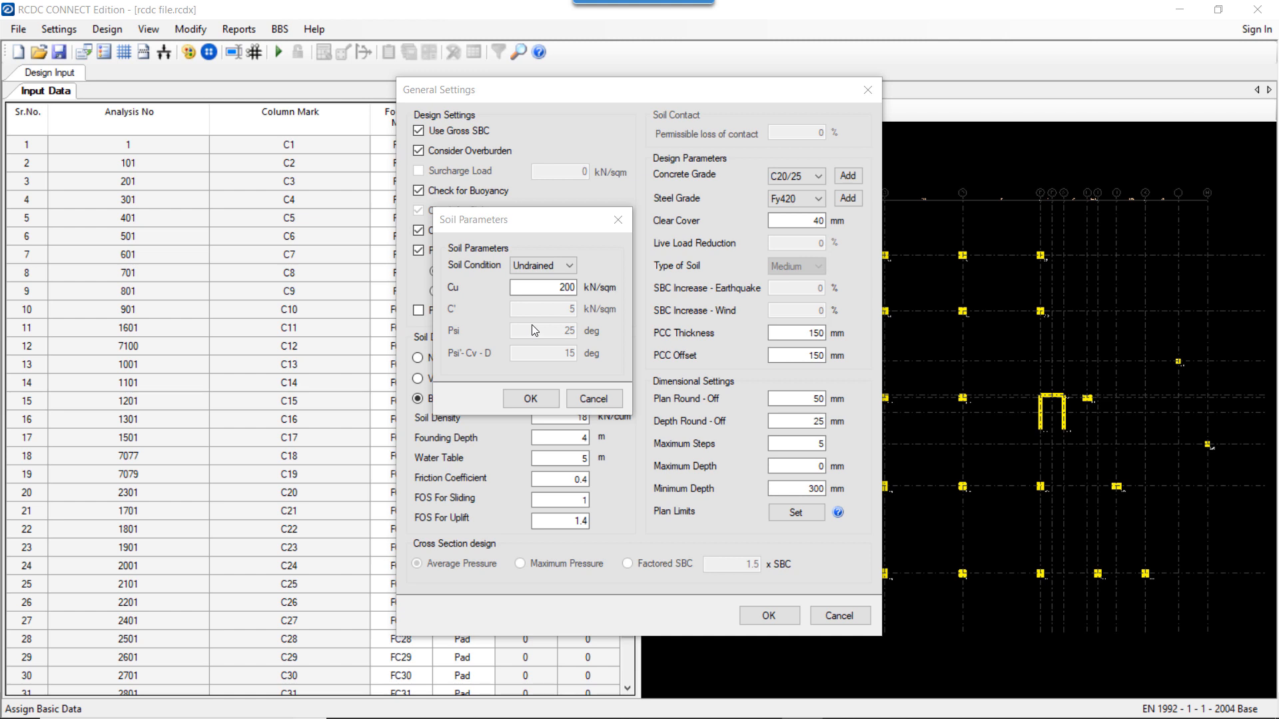
pyautogui.click(531, 399)
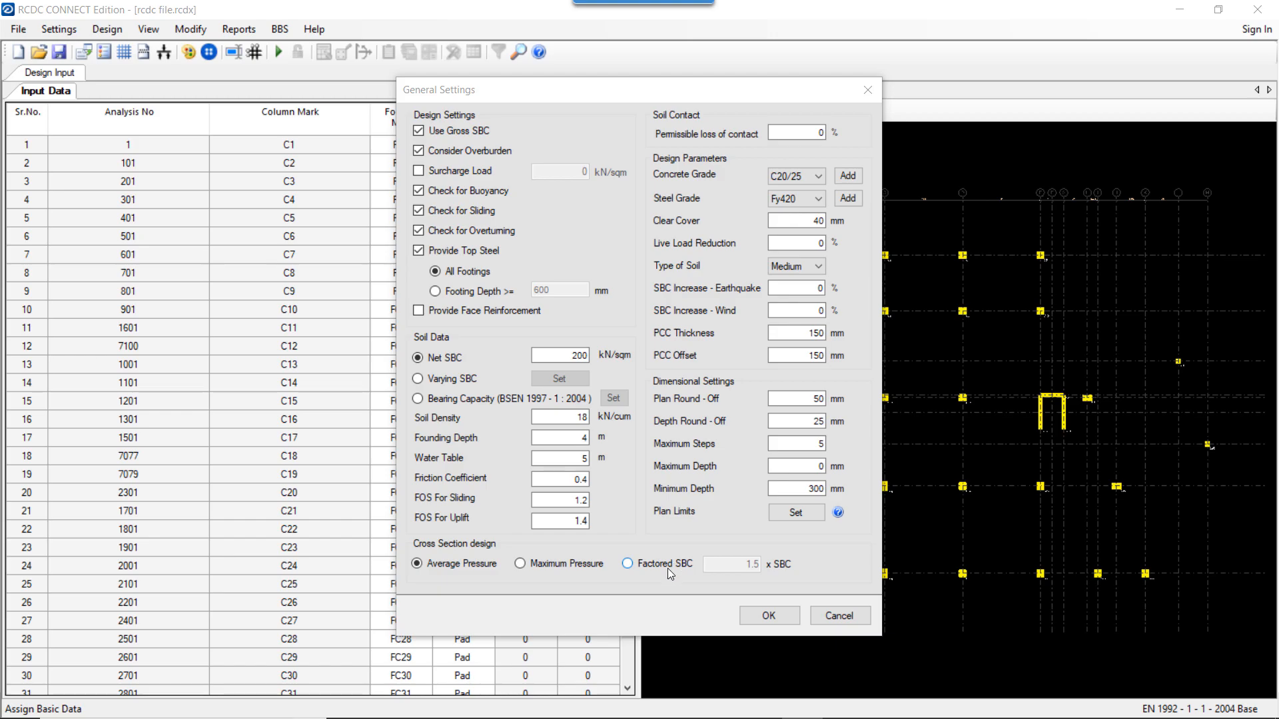
# - Switch to the Cross Section Design slide and read through the RCDC help topic on footing loss of contact
pyautogui.hotkey('alt', 'Tab')
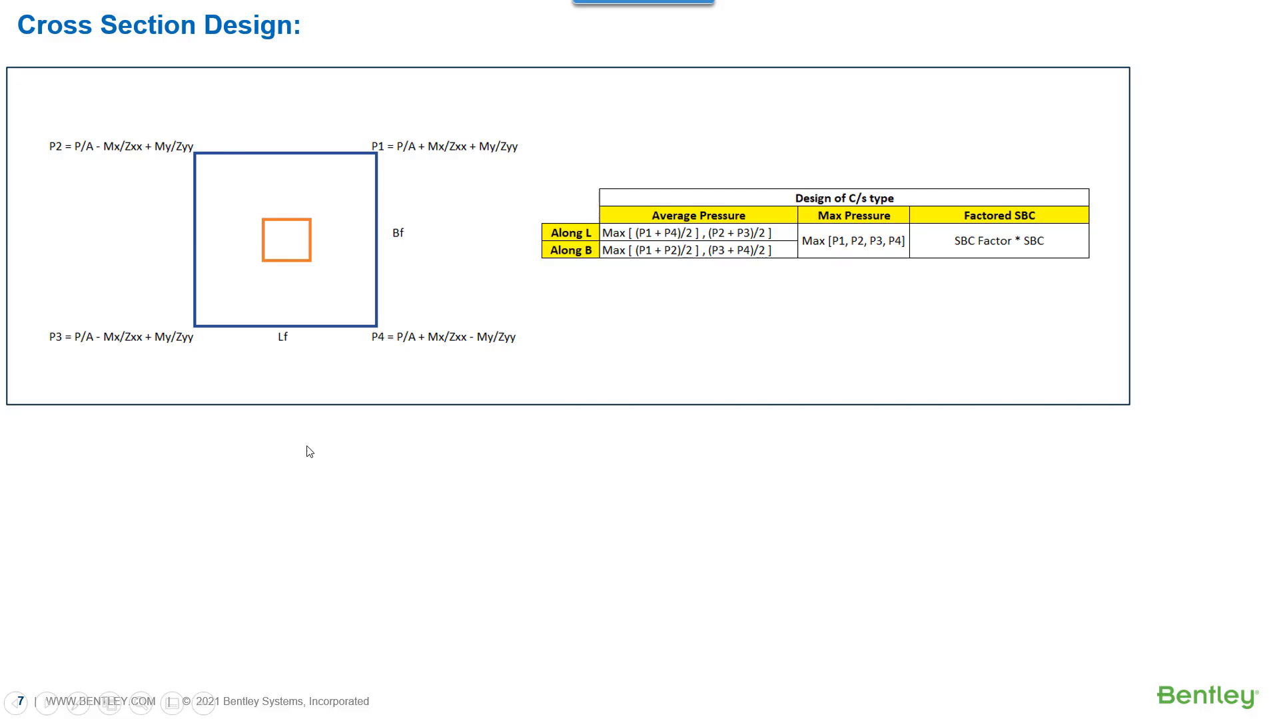
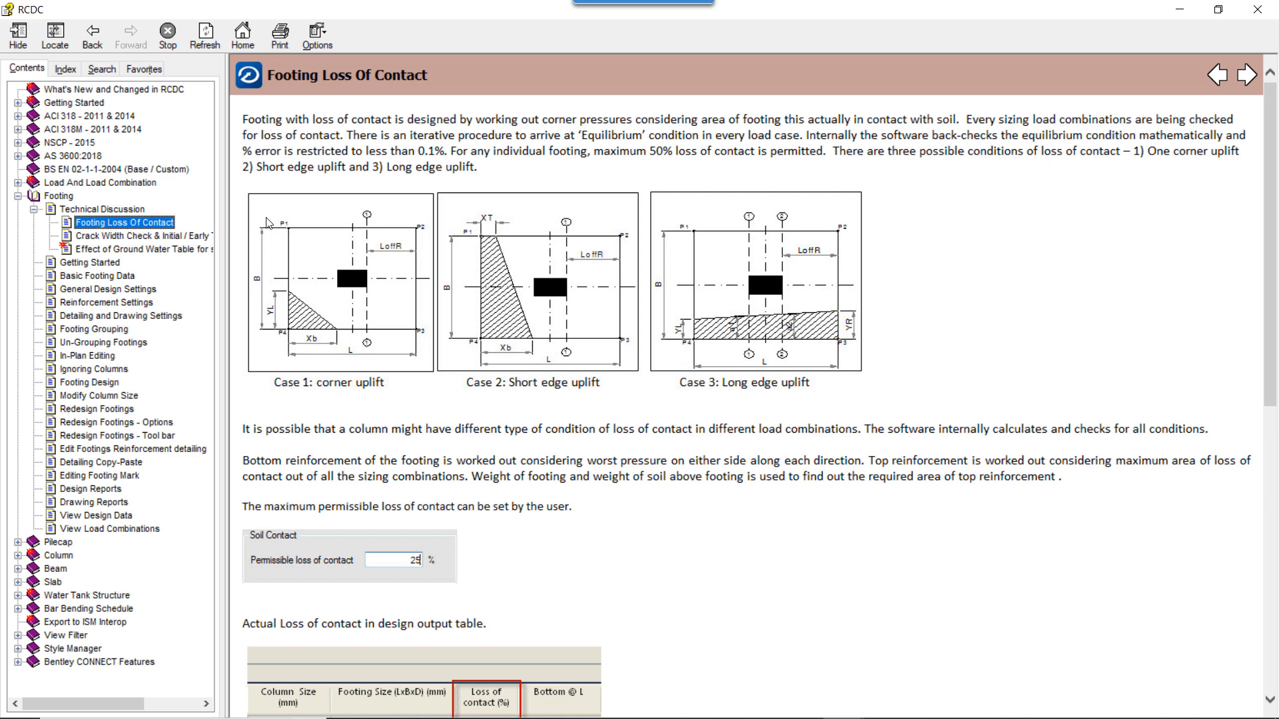
pyautogui.click(471, 278)
pyautogui.scroll(-6, 470, 279)
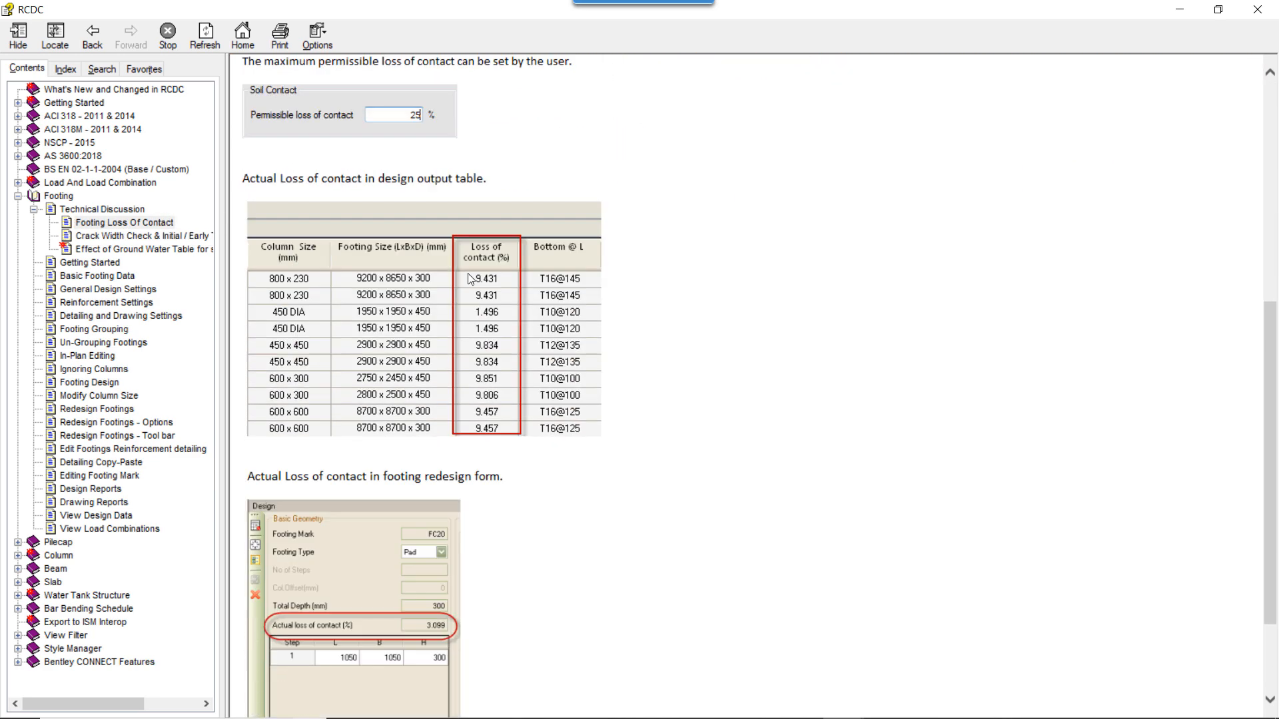
pyautogui.scroll(6, 469, 279)
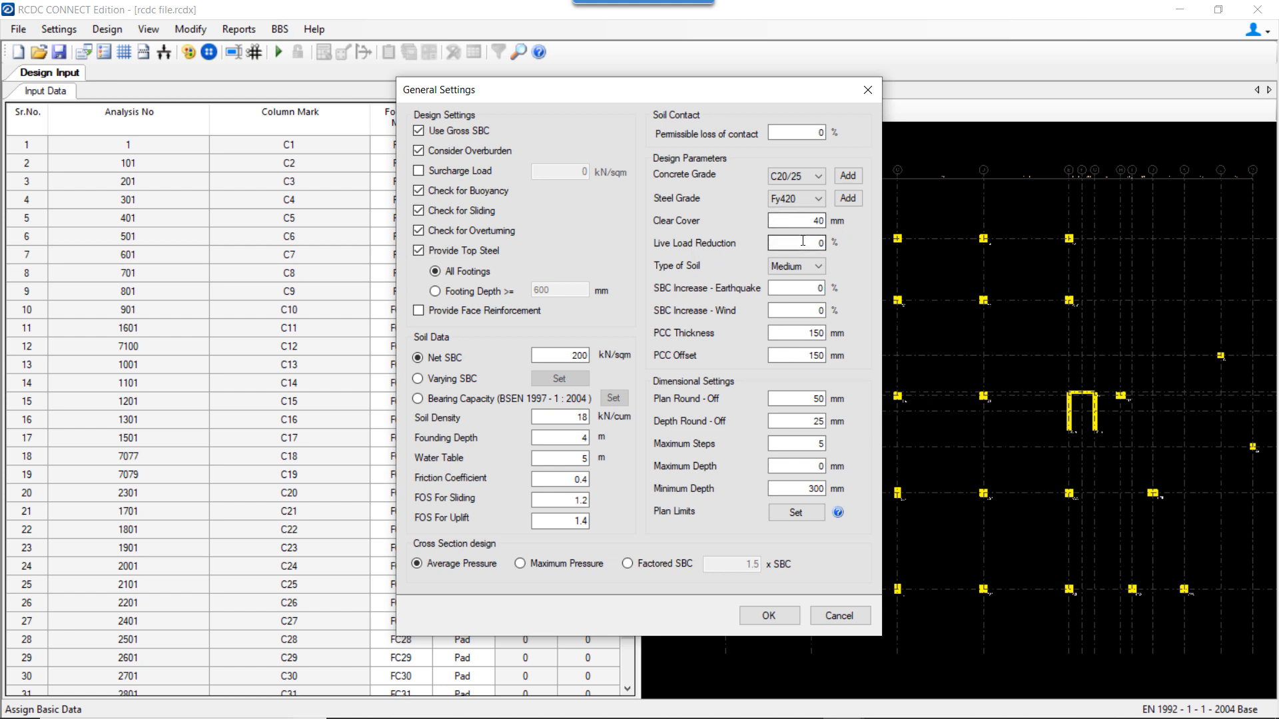
# - Check the options for the type of soil in the general settings
pyautogui.click(788, 267)
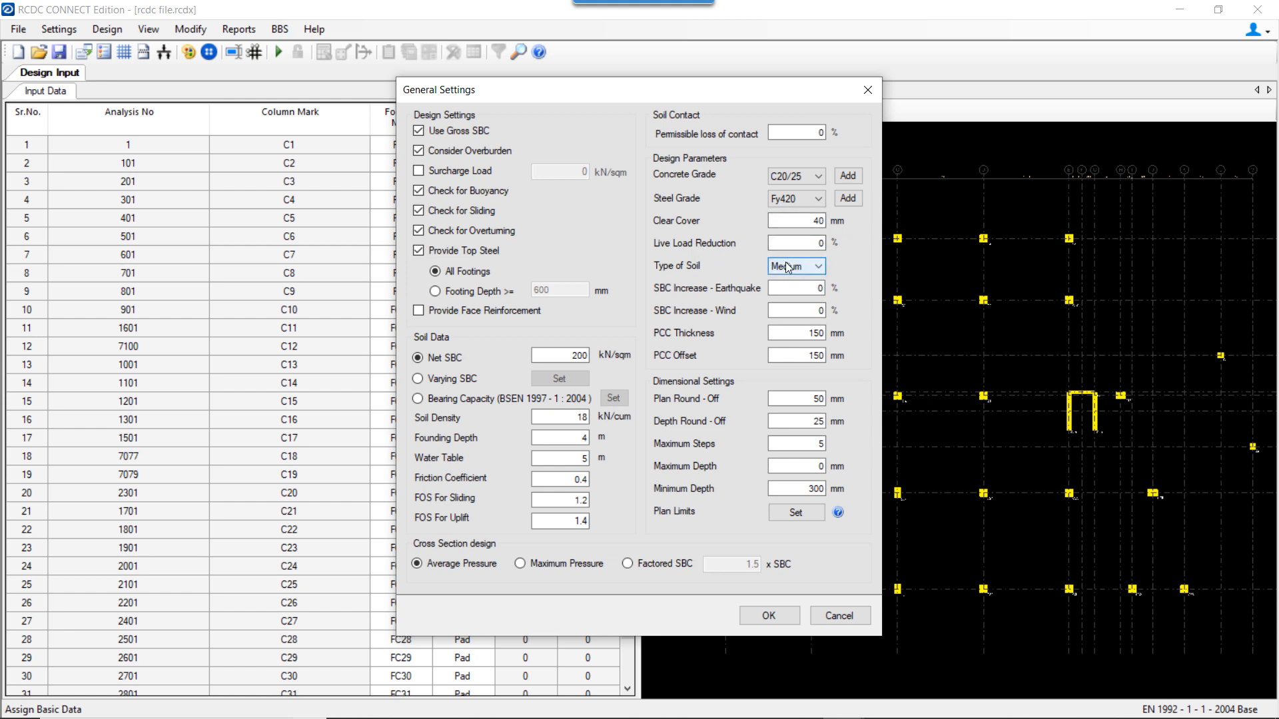
pyautogui.click(788, 267)
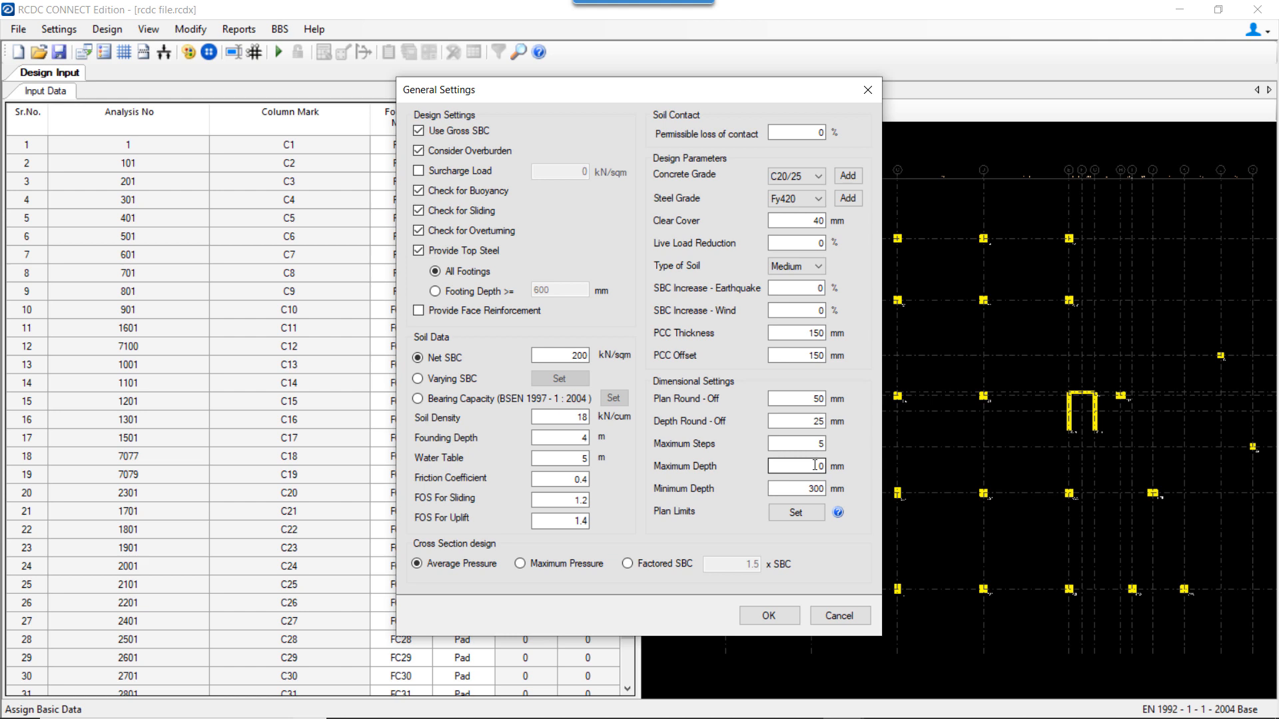
# - Set the plan limit of column C5 along X to 650 mm and close the general settings
pyautogui.click(794, 513)
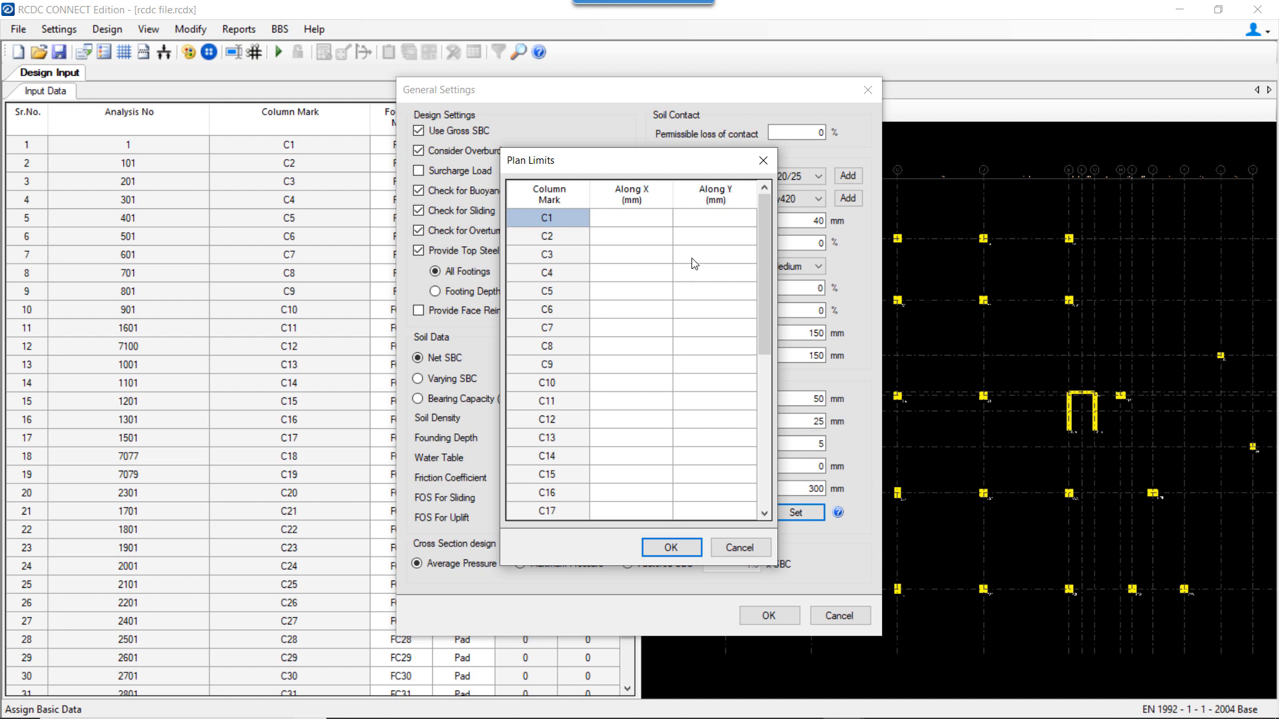
pyautogui.click(667, 220)
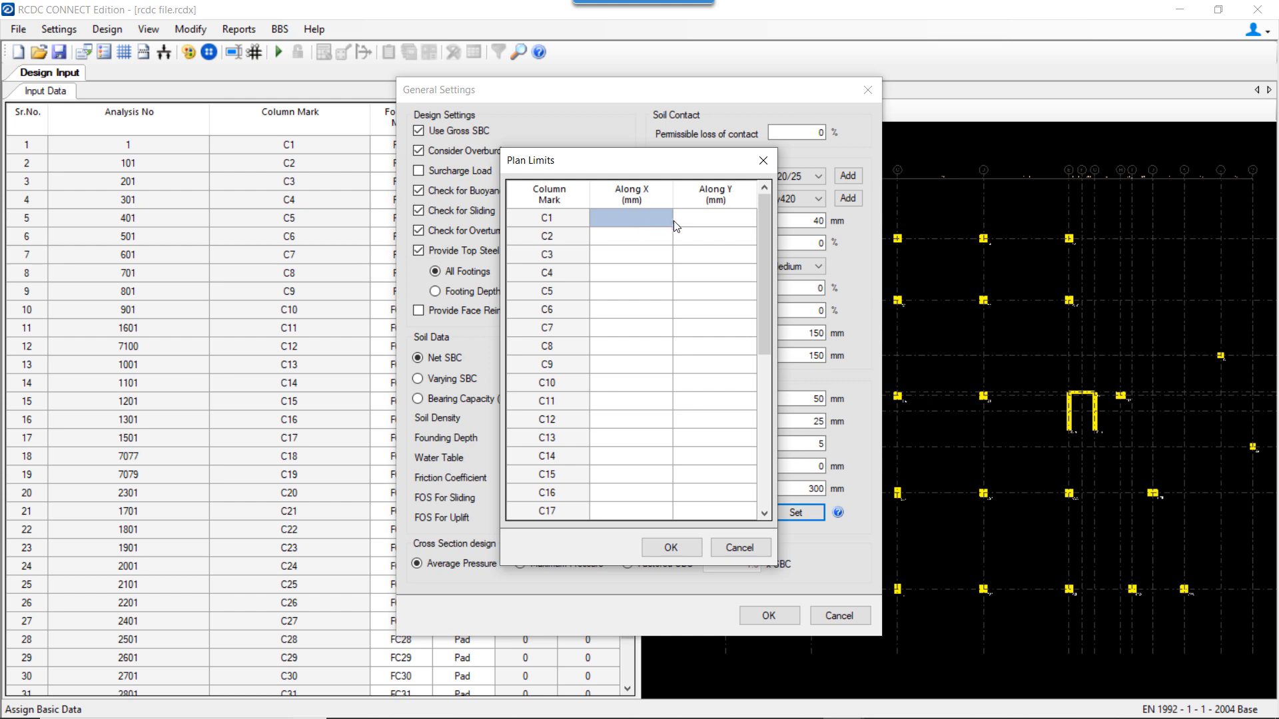
pyautogui.click(697, 219)
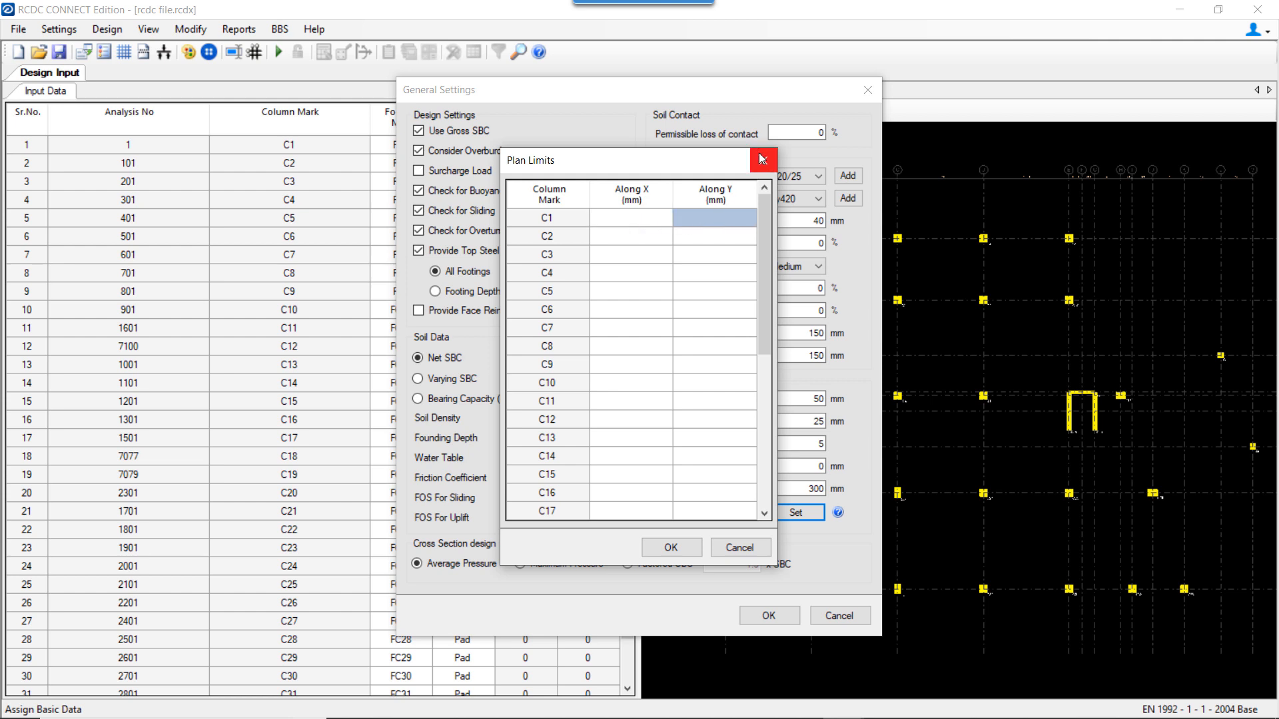
pyautogui.click(614, 294)
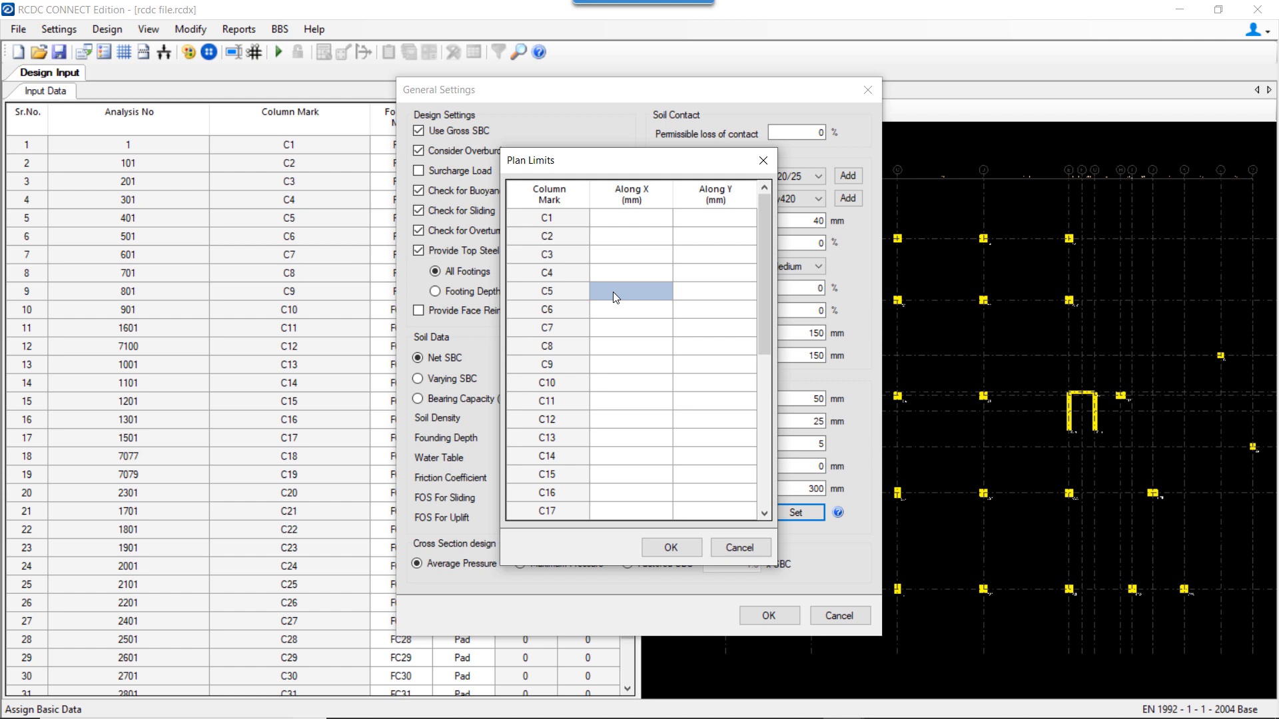
pyautogui.write('650')
pyautogui.press('Tab')
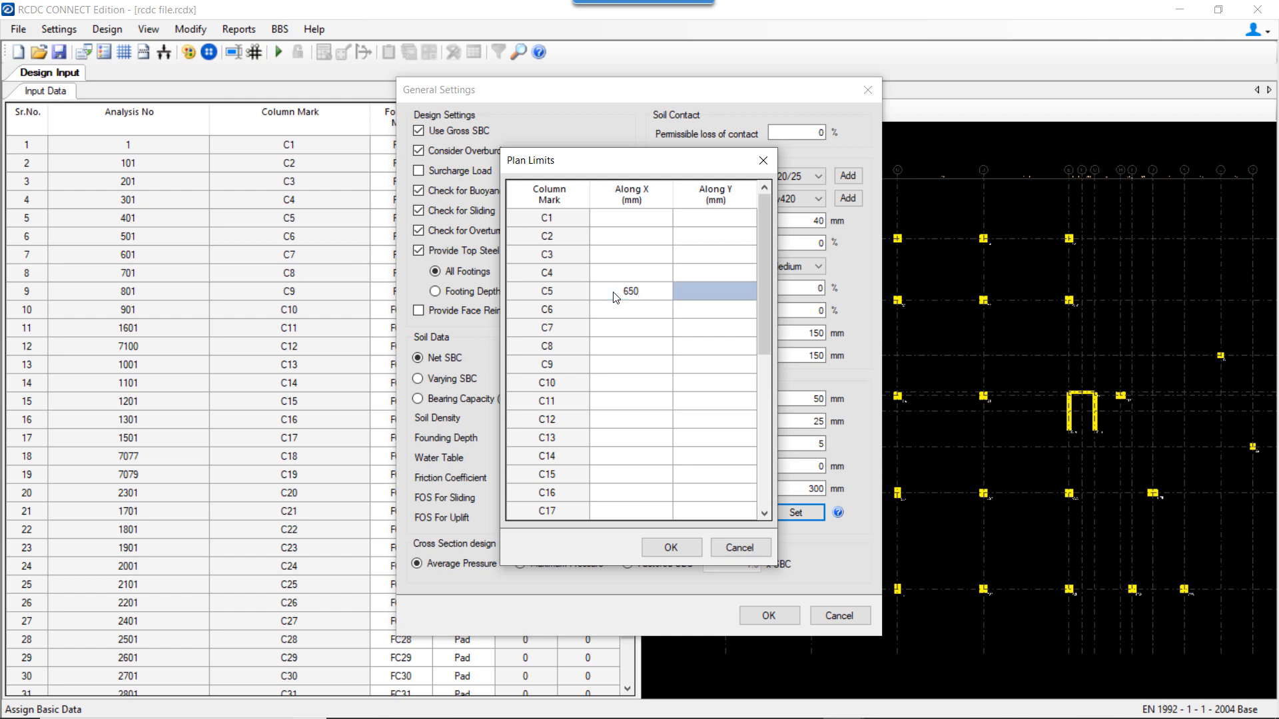
pyautogui.click(686, 547)
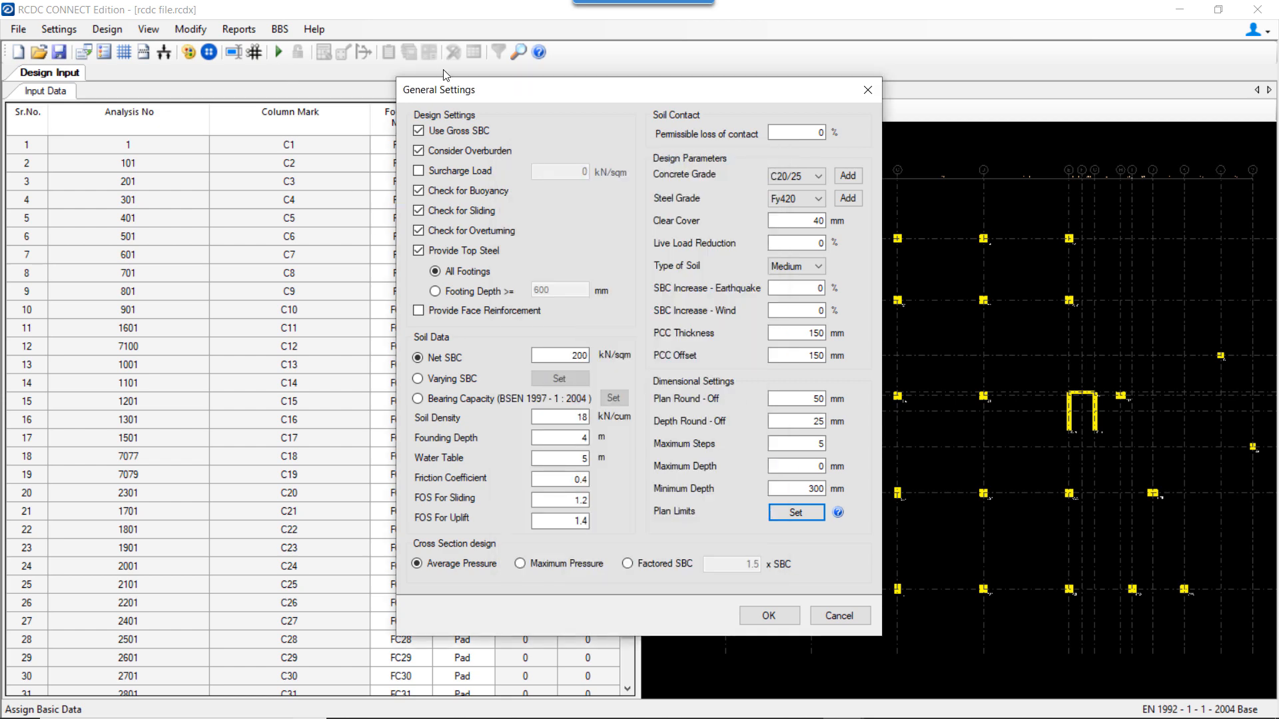
pyautogui.press('Escape')
# - Review the reinforcement area, rebar spacing and rebar diameter settings and accept them
pyautogui.click(59, 29)
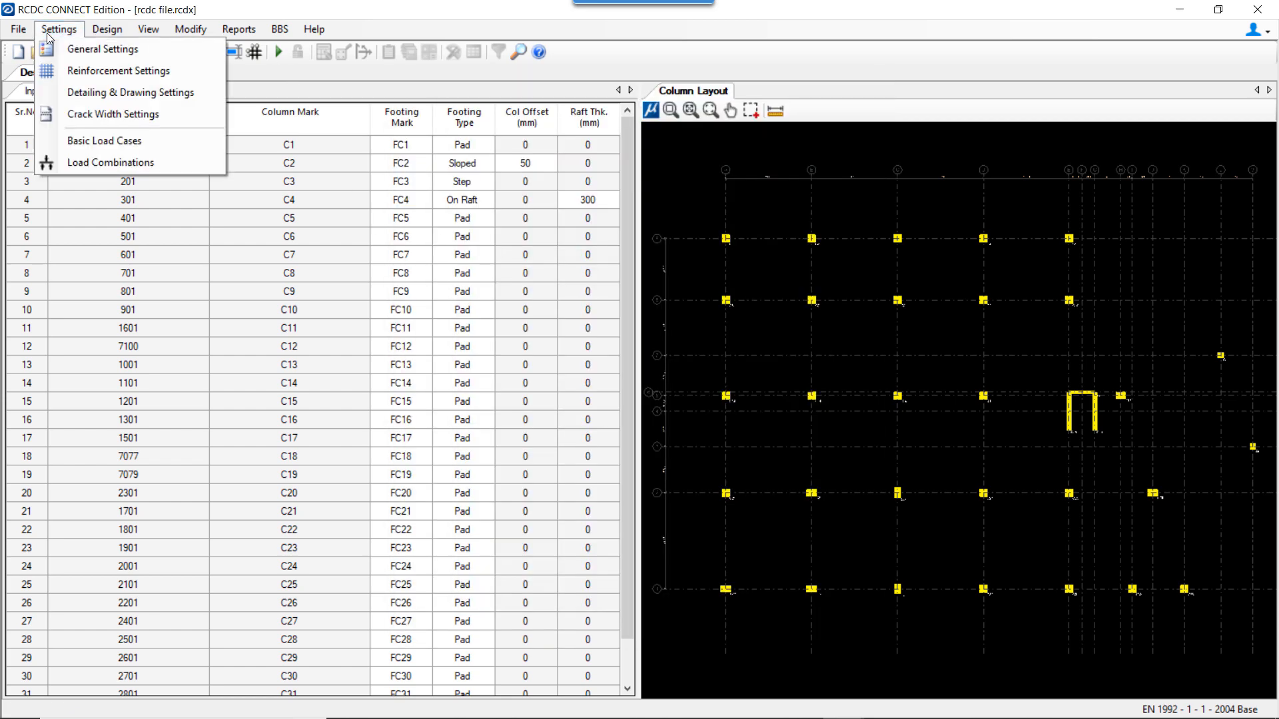
pyautogui.click(64, 73)
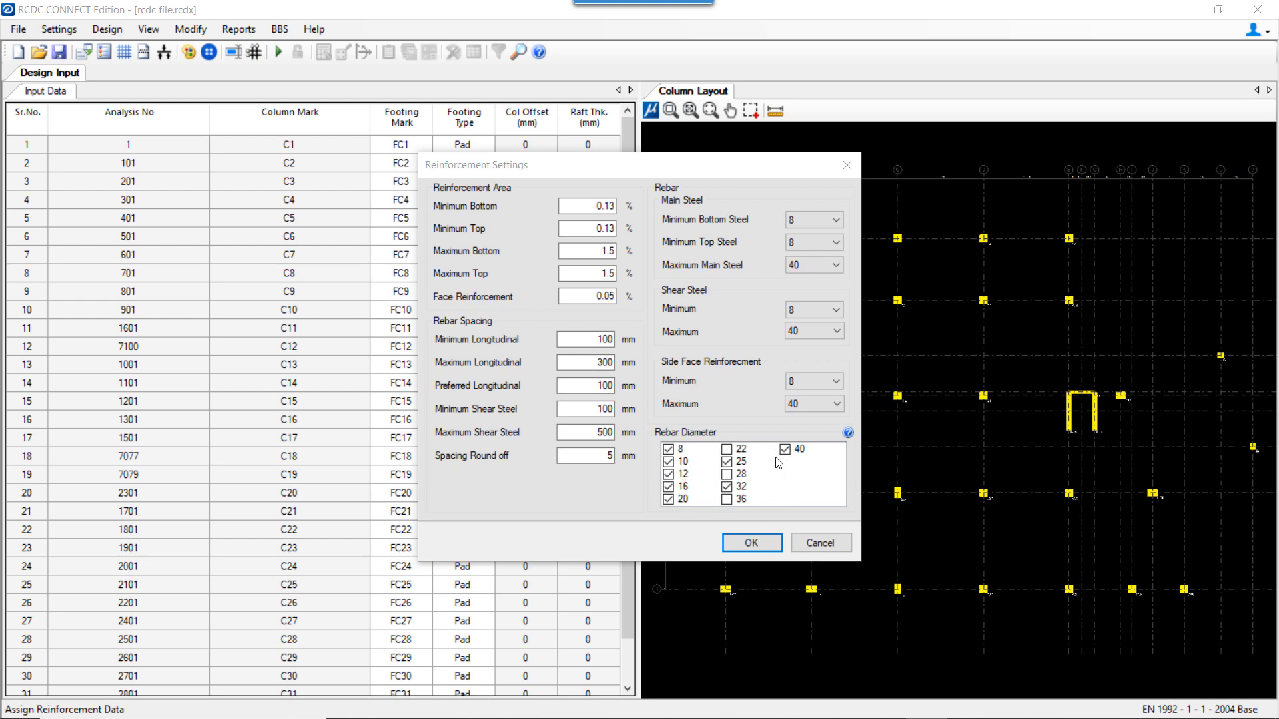
pyautogui.click(751, 543)
# - Review the detailing and drawing settings, including elevation levels and drawing scale, and accept them
pyautogui.click(58, 30)
pyautogui.click(107, 93)
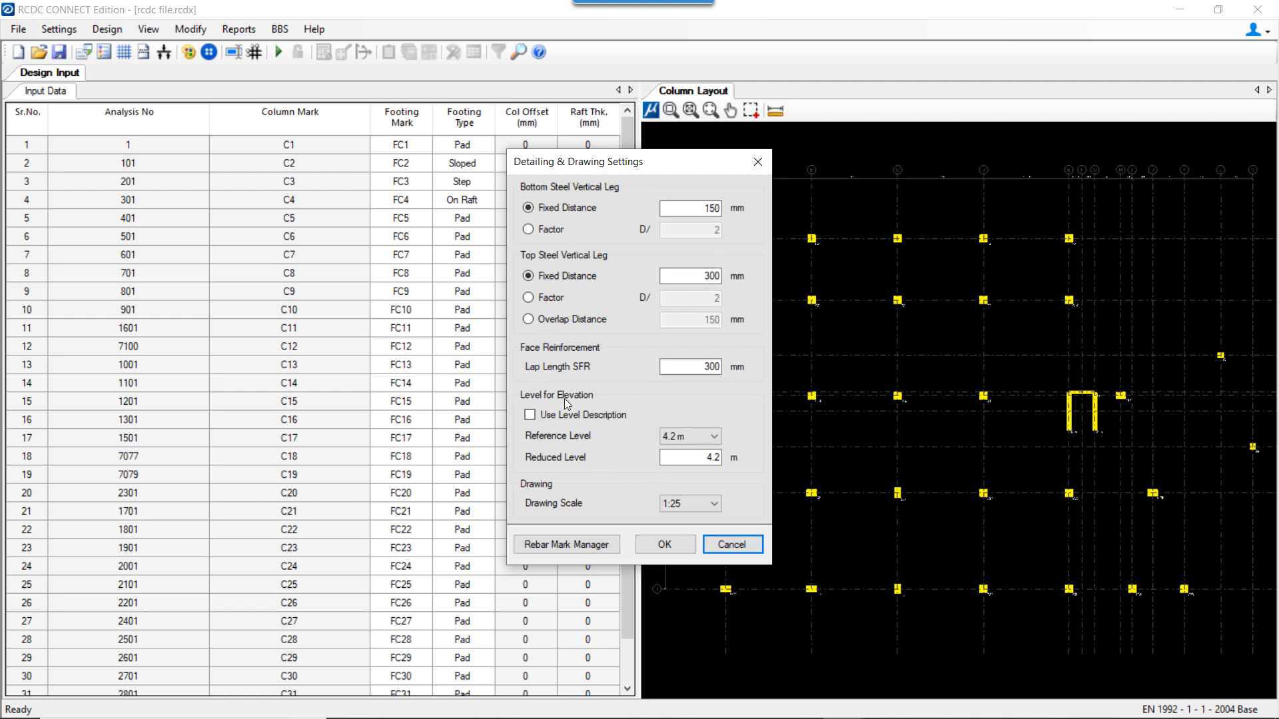
pyautogui.click(715, 457)
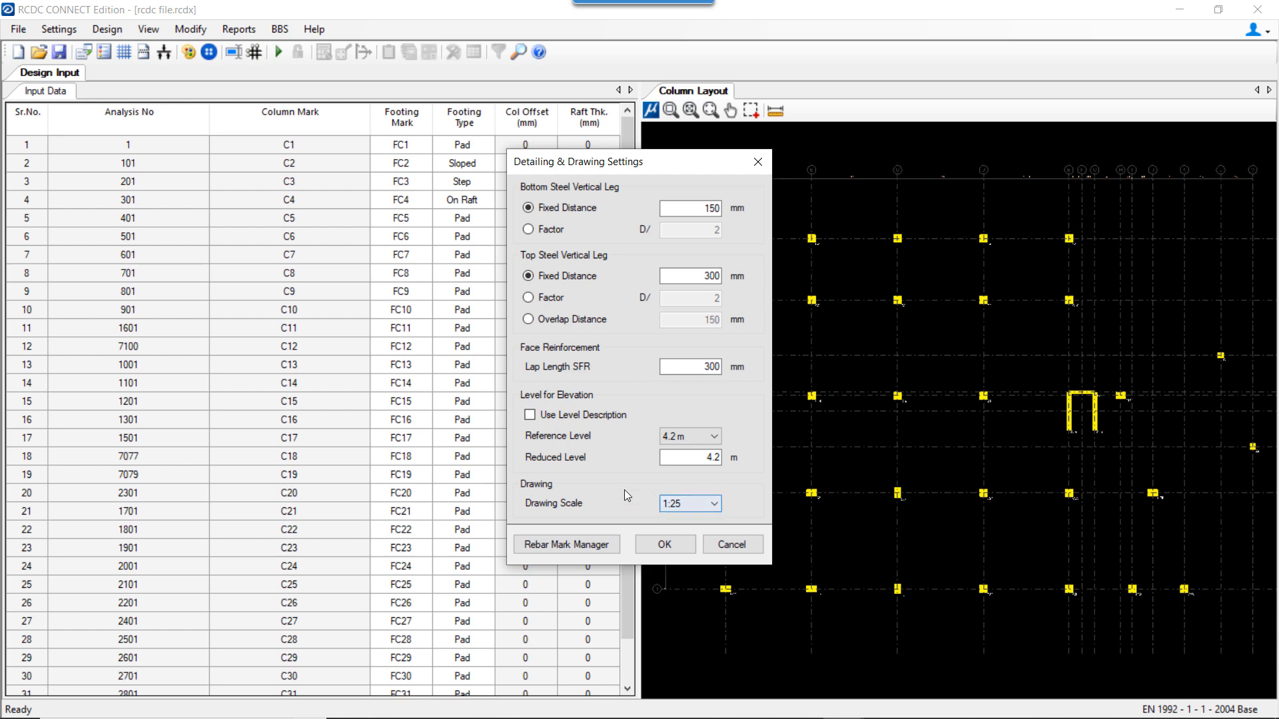
pyautogui.click(665, 544)
# - Enable both the crack width check and the initial thermal cracking check in the crack width settings
pyautogui.click(59, 30)
pyautogui.click(106, 114)
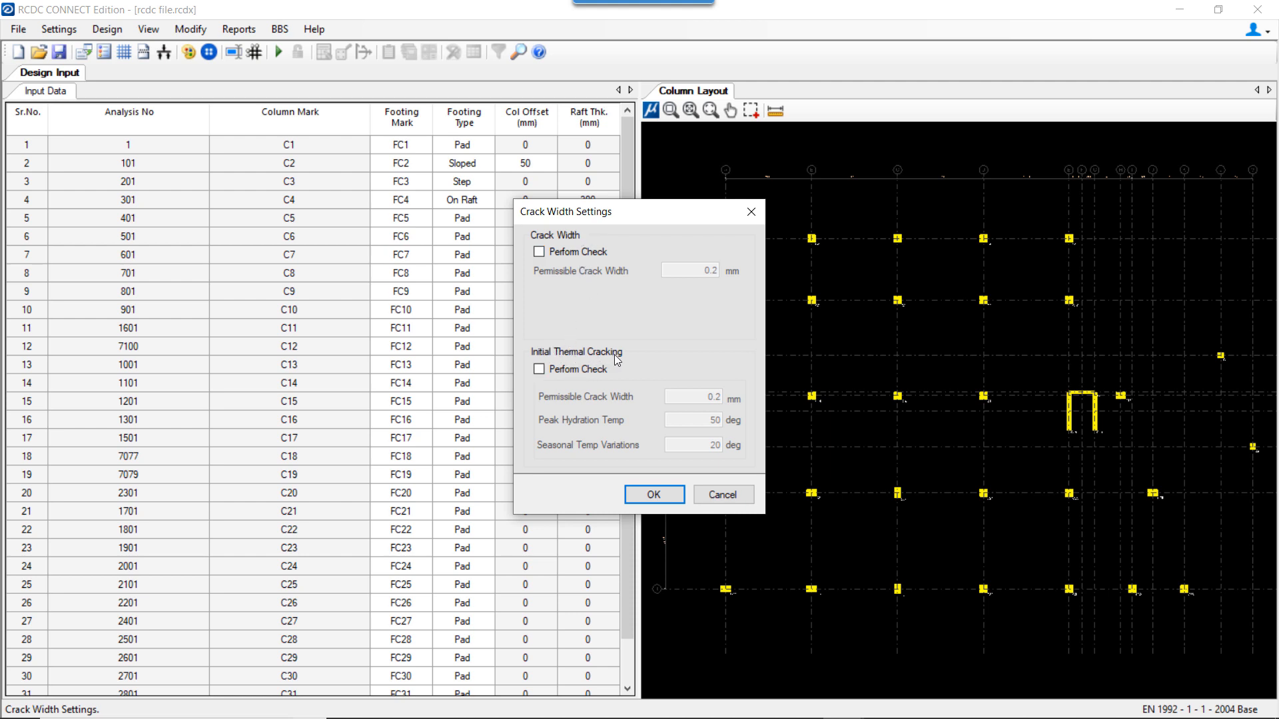
pyautogui.click(578, 252)
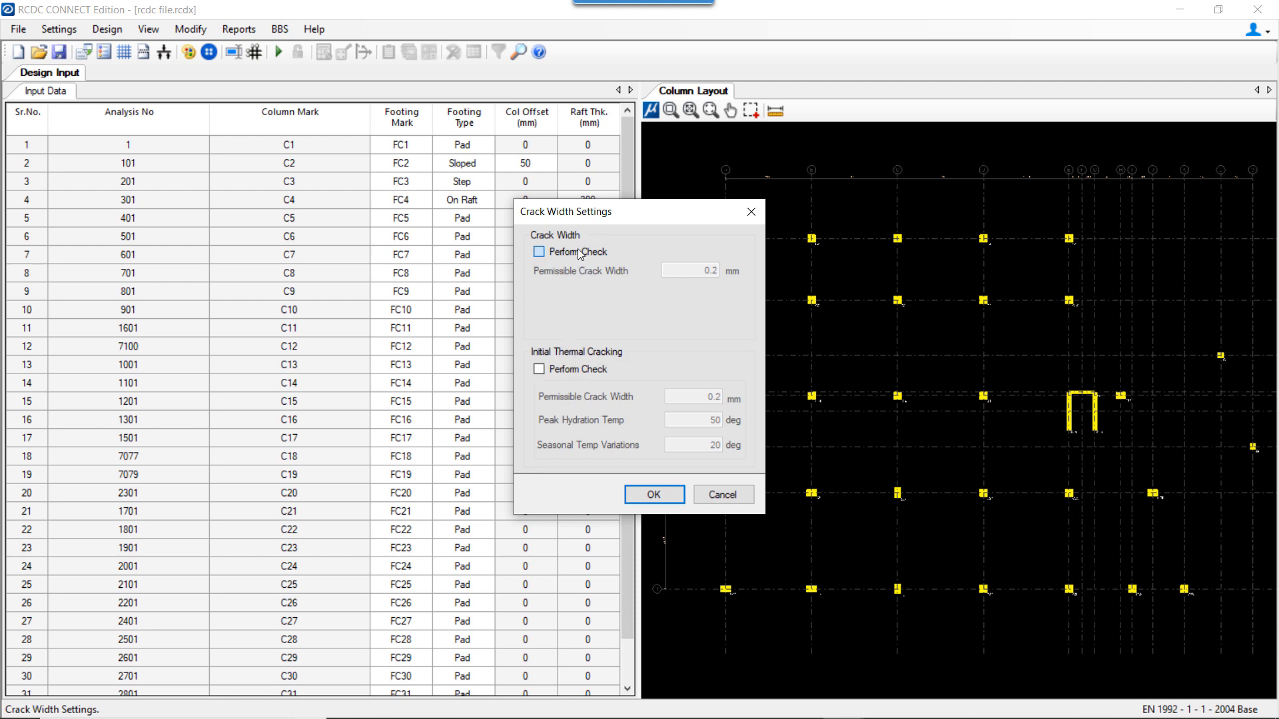
pyautogui.click(592, 369)
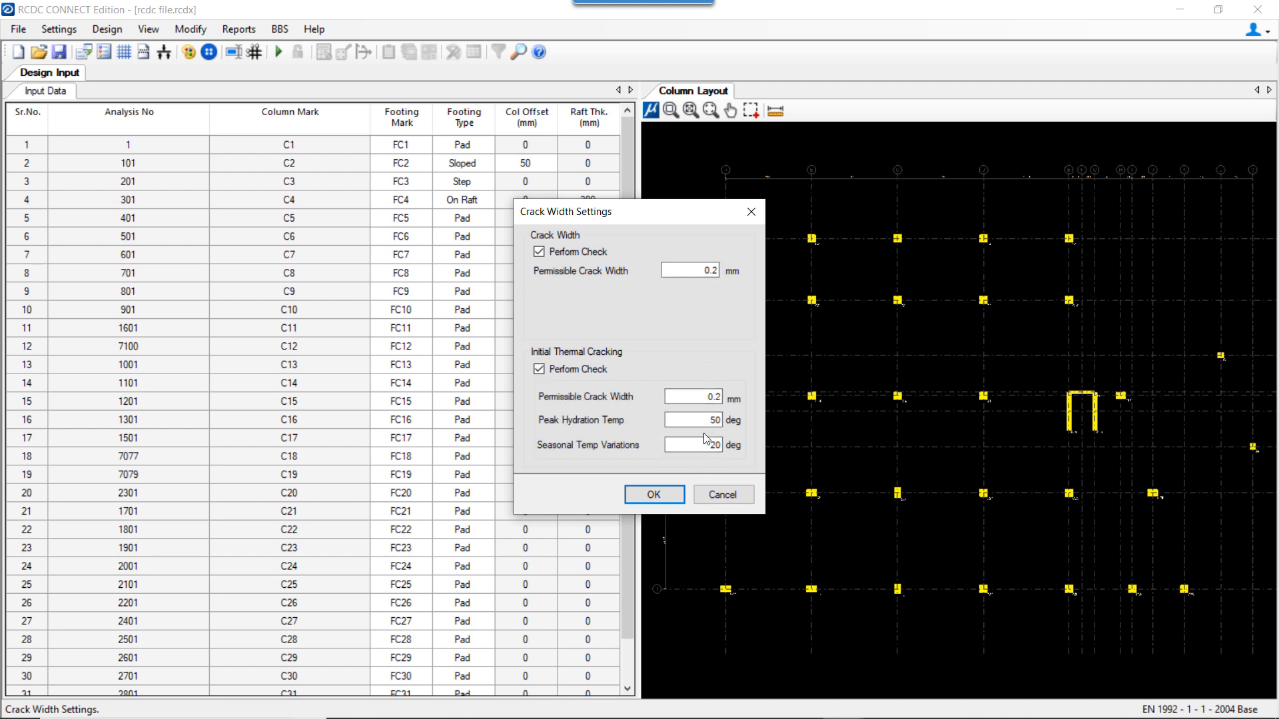
pyautogui.click(653, 494)
# - Review the basic load cases, their load types and the lateral load categories, and accept them
pyautogui.click(58, 29)
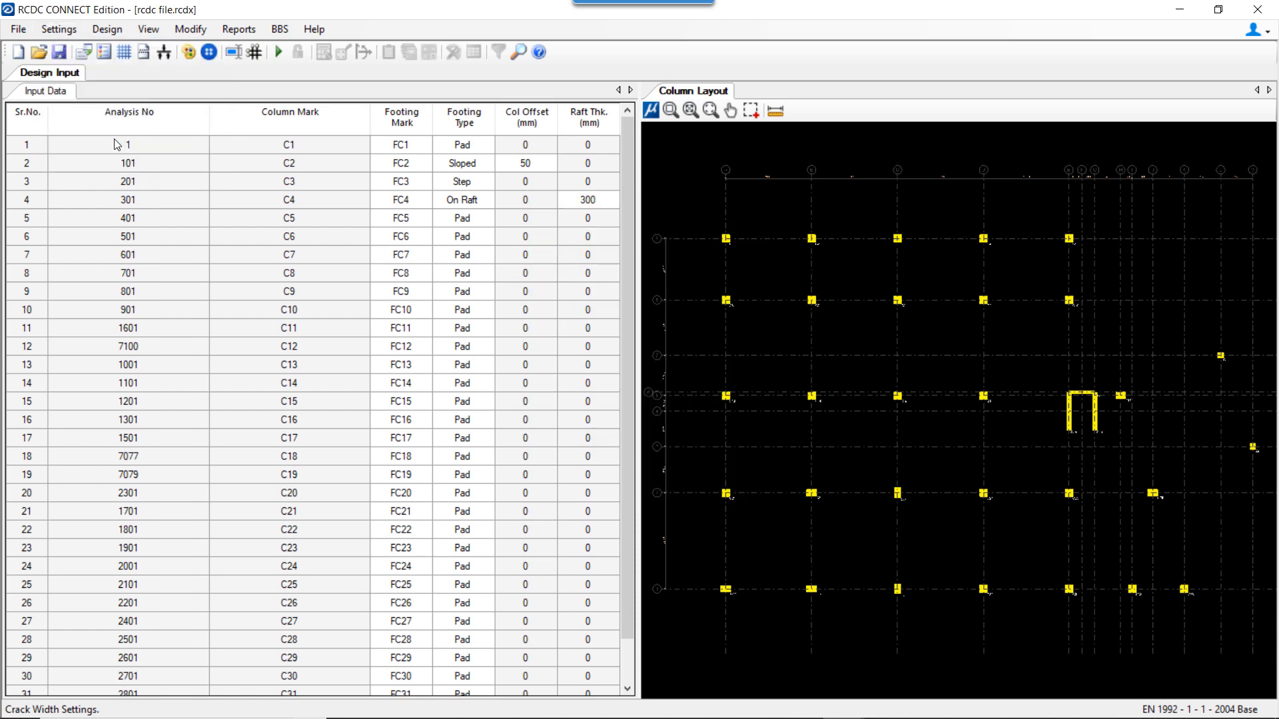
pyautogui.click(115, 139)
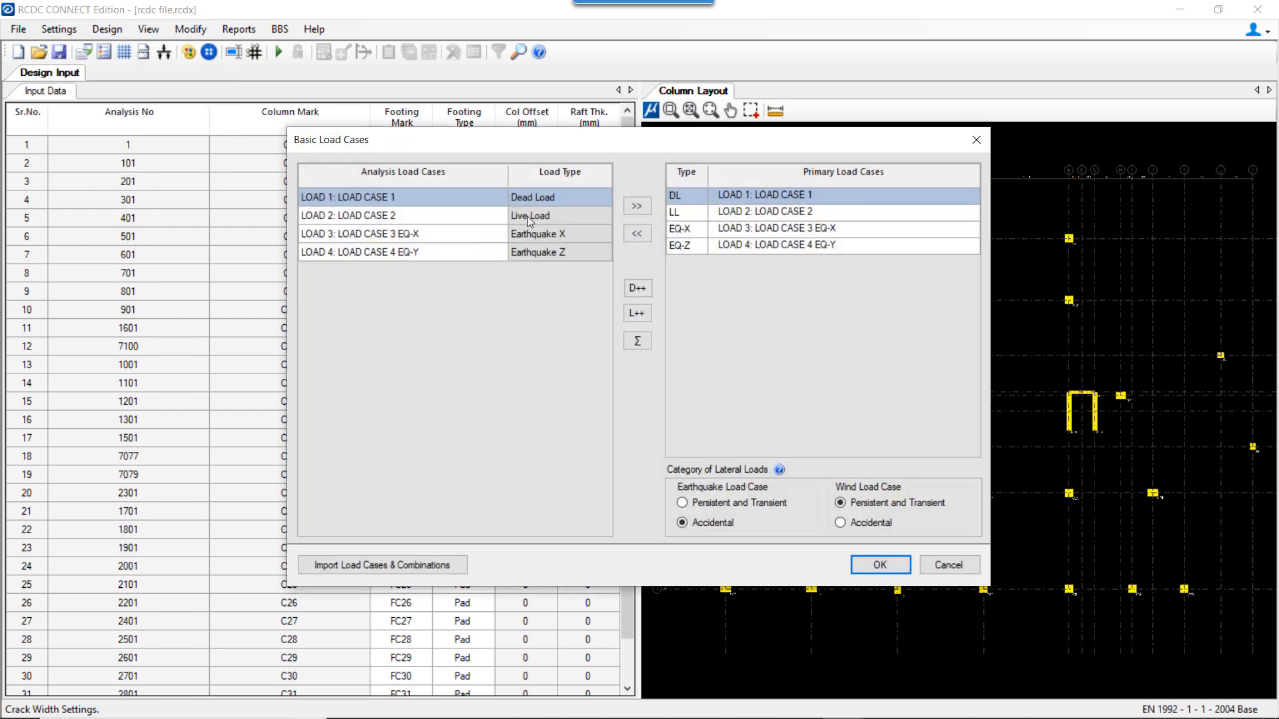
pyautogui.click(422, 194)
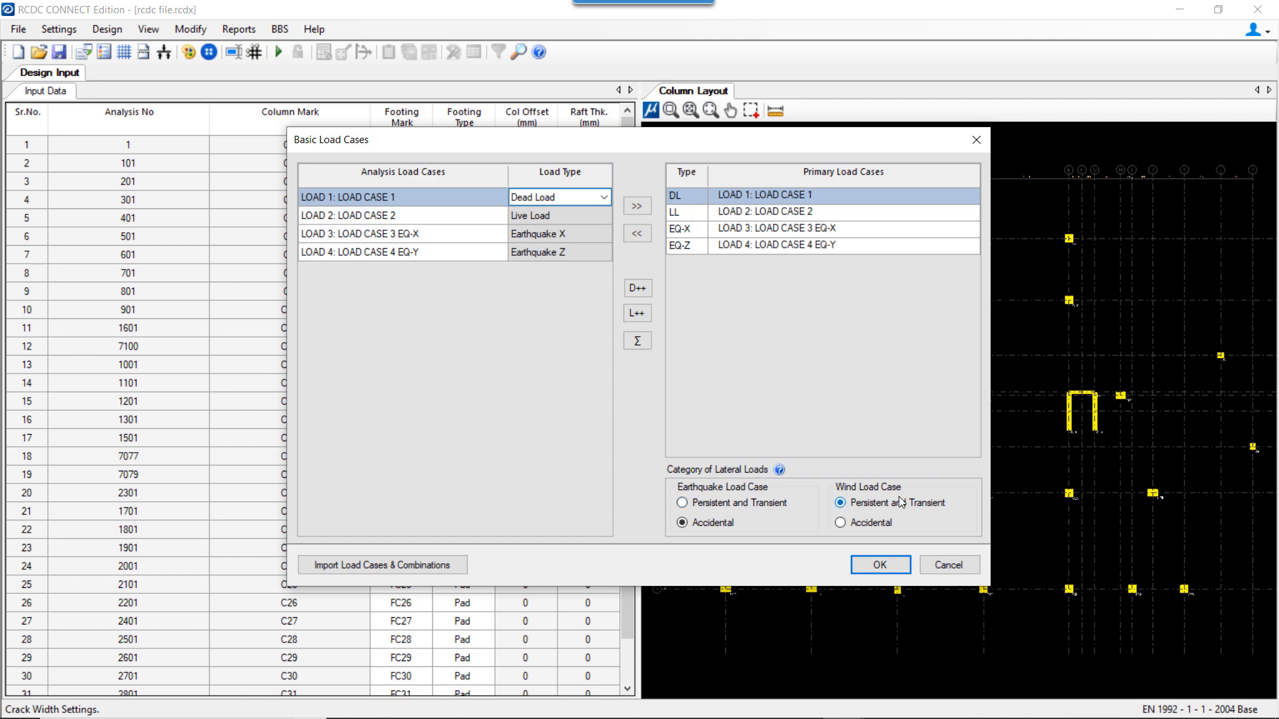
pyautogui.click(880, 565)
# - Examine the load combinations and the template options for adding combinations for regular or irregular structures
pyautogui.click(59, 29)
pyautogui.click(86, 159)
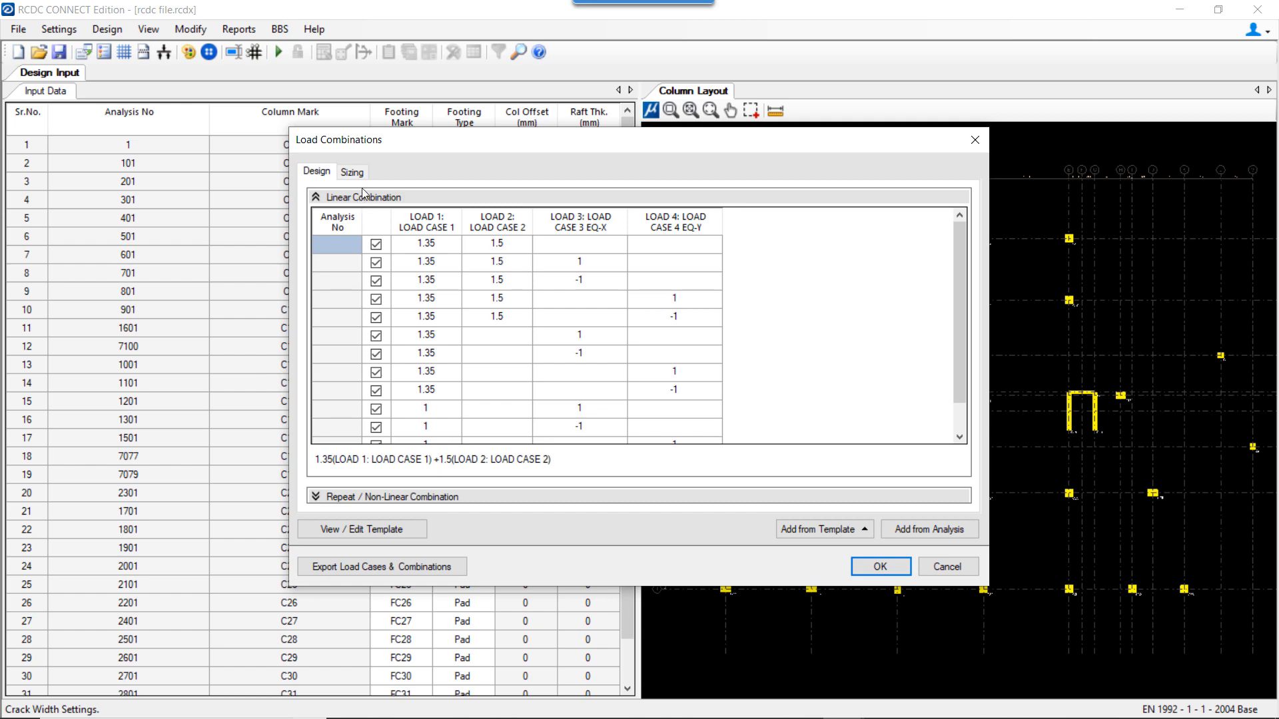
pyautogui.press('Escape')
pyautogui.click(58, 29)
pyautogui.click(86, 160)
pyautogui.click(846, 530)
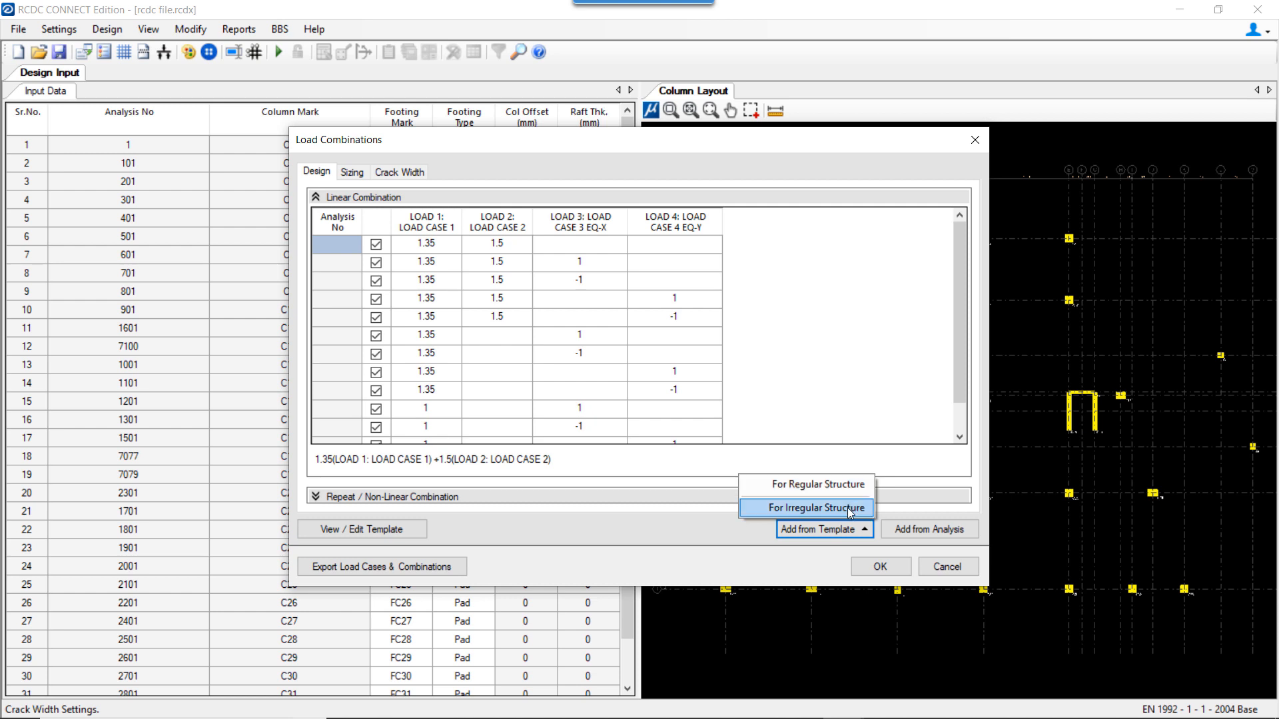
pyautogui.click(676, 513)
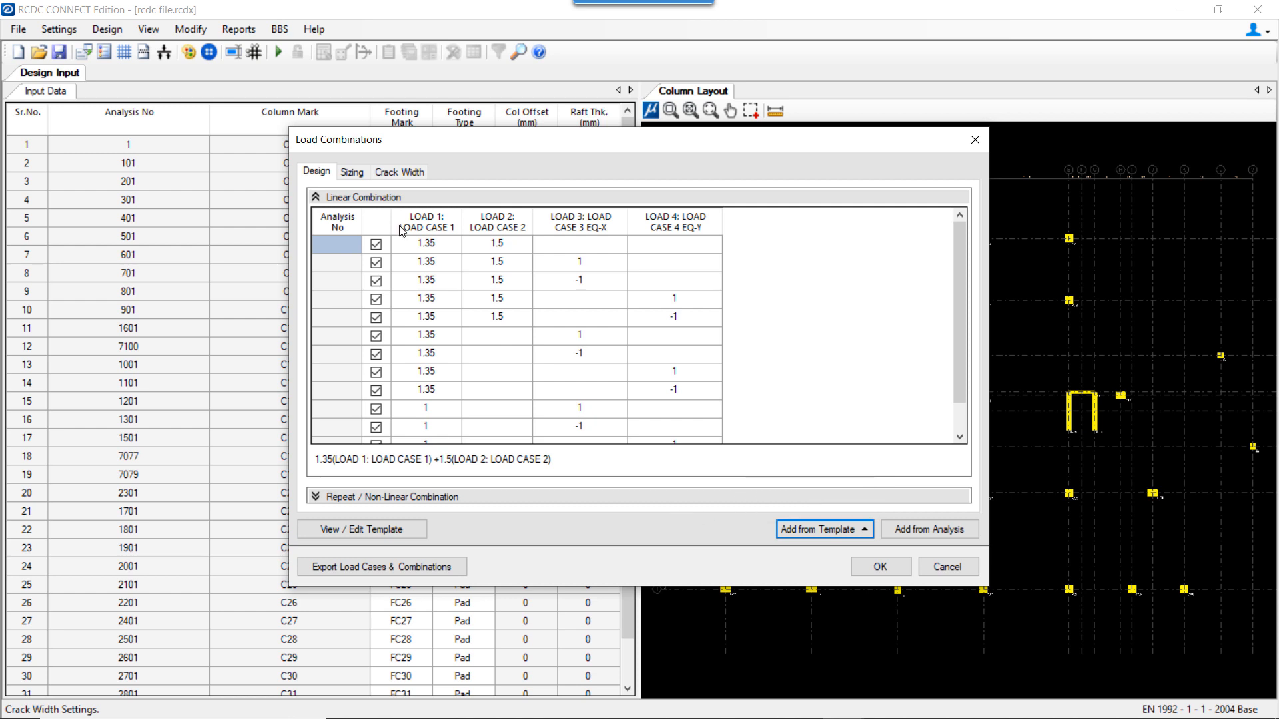
# - Assign type Set A2 to the second sizing load combination and Set A3 to the third
pyautogui.click(352, 172)
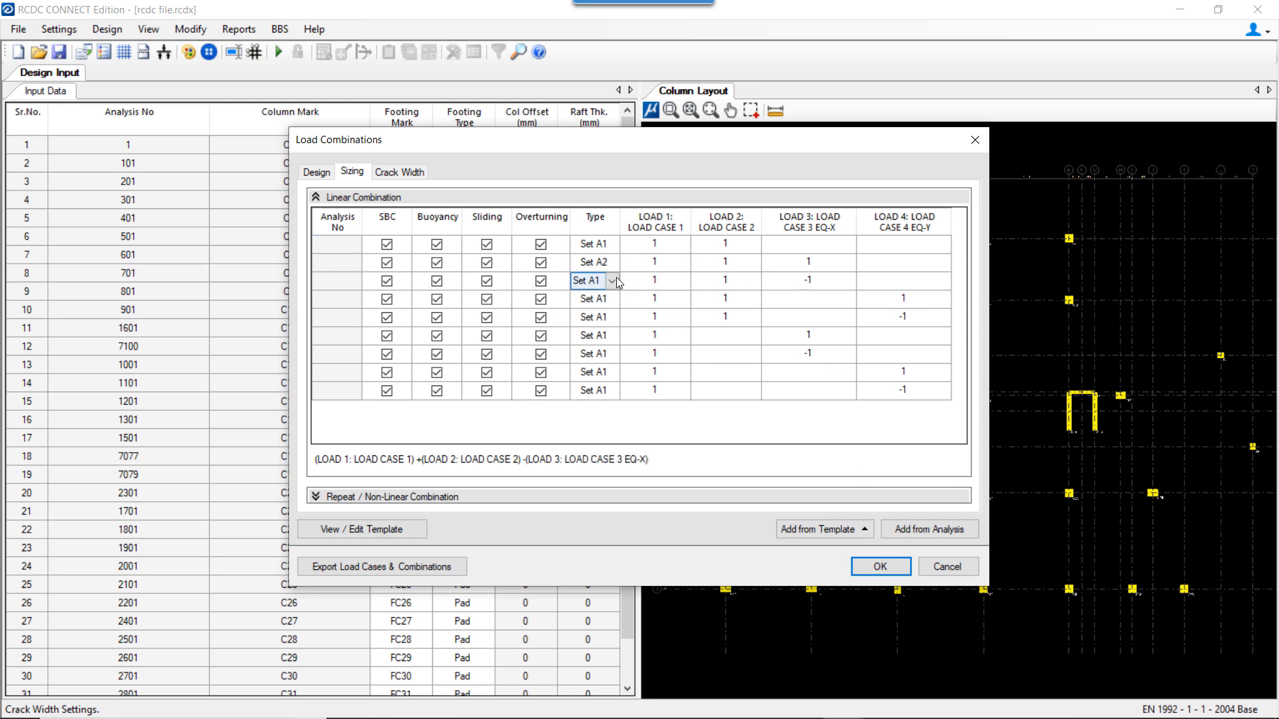
pyautogui.click(617, 280)
pyautogui.click(587, 309)
pyautogui.click(679, 279)
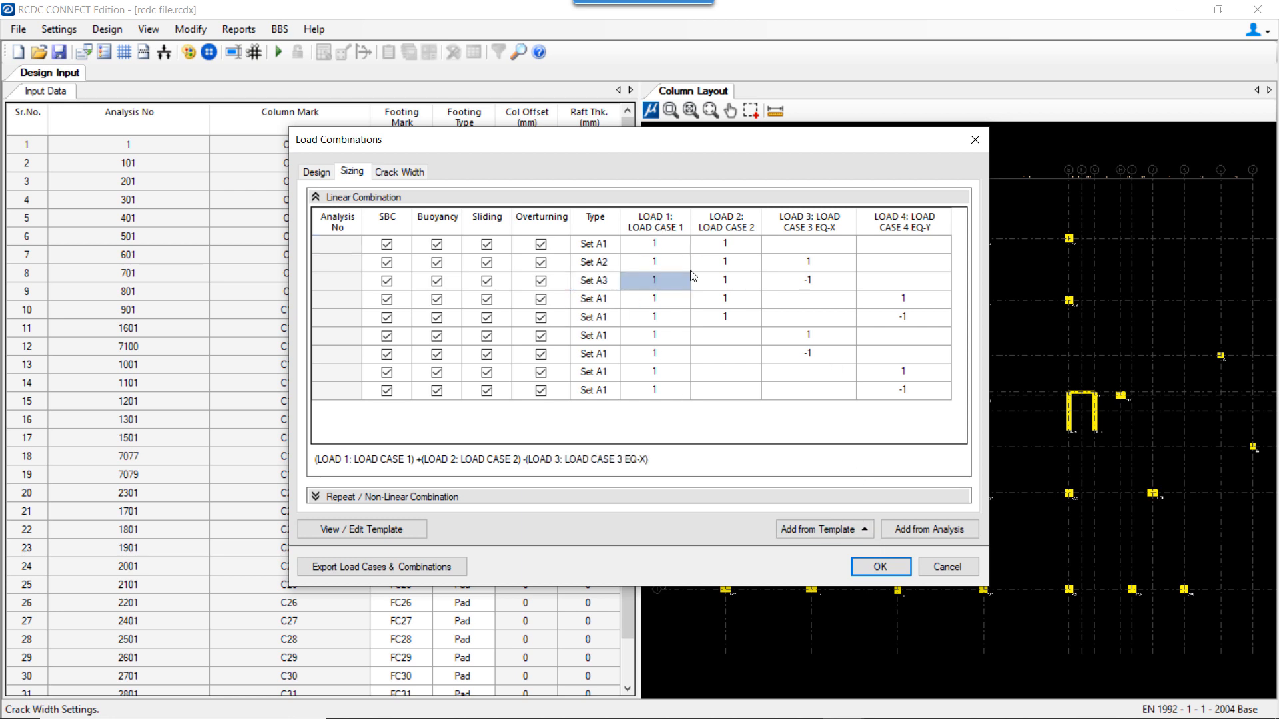
# - Add the crack width load combinations from the template
pyautogui.click(401, 173)
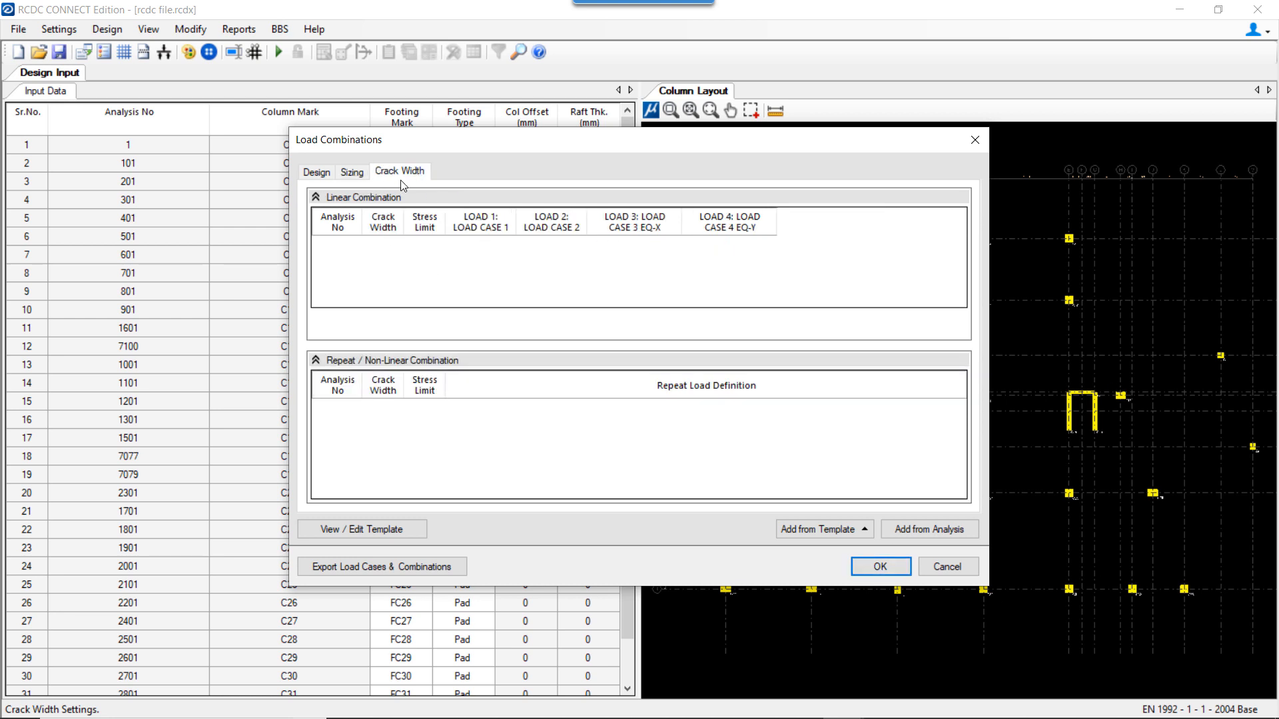
pyautogui.click(826, 531)
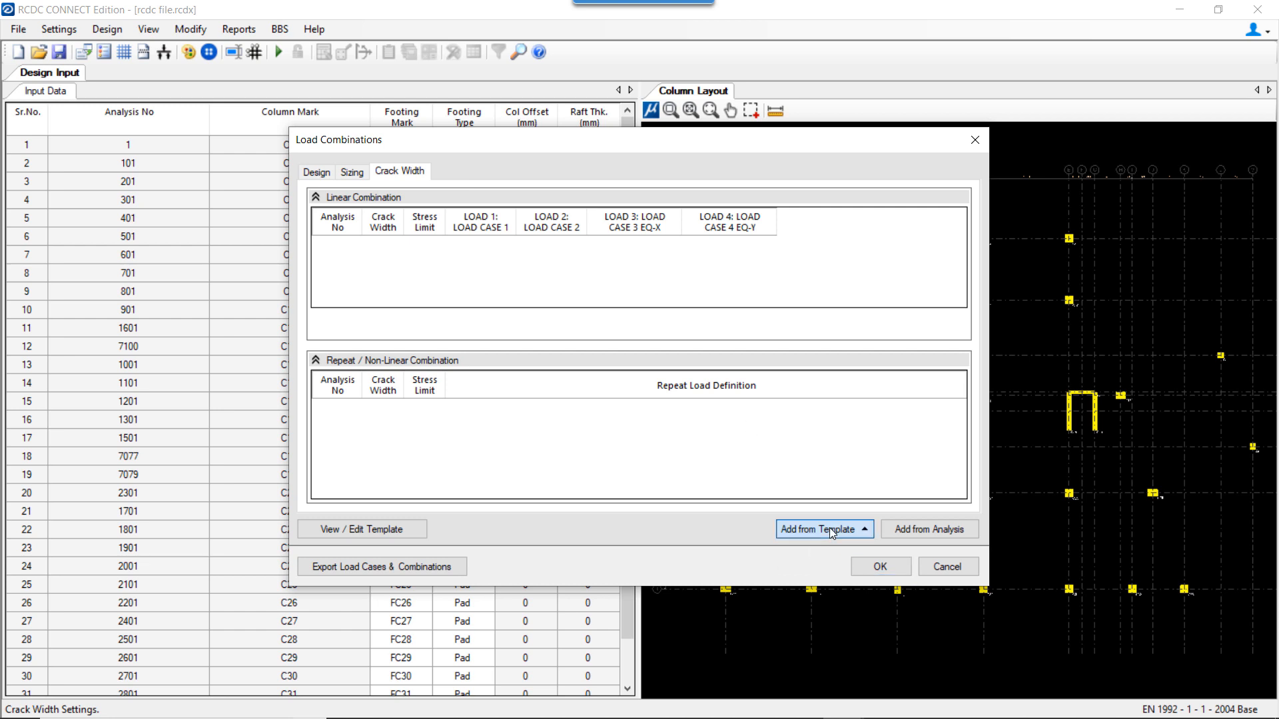
pyautogui.click(842, 483)
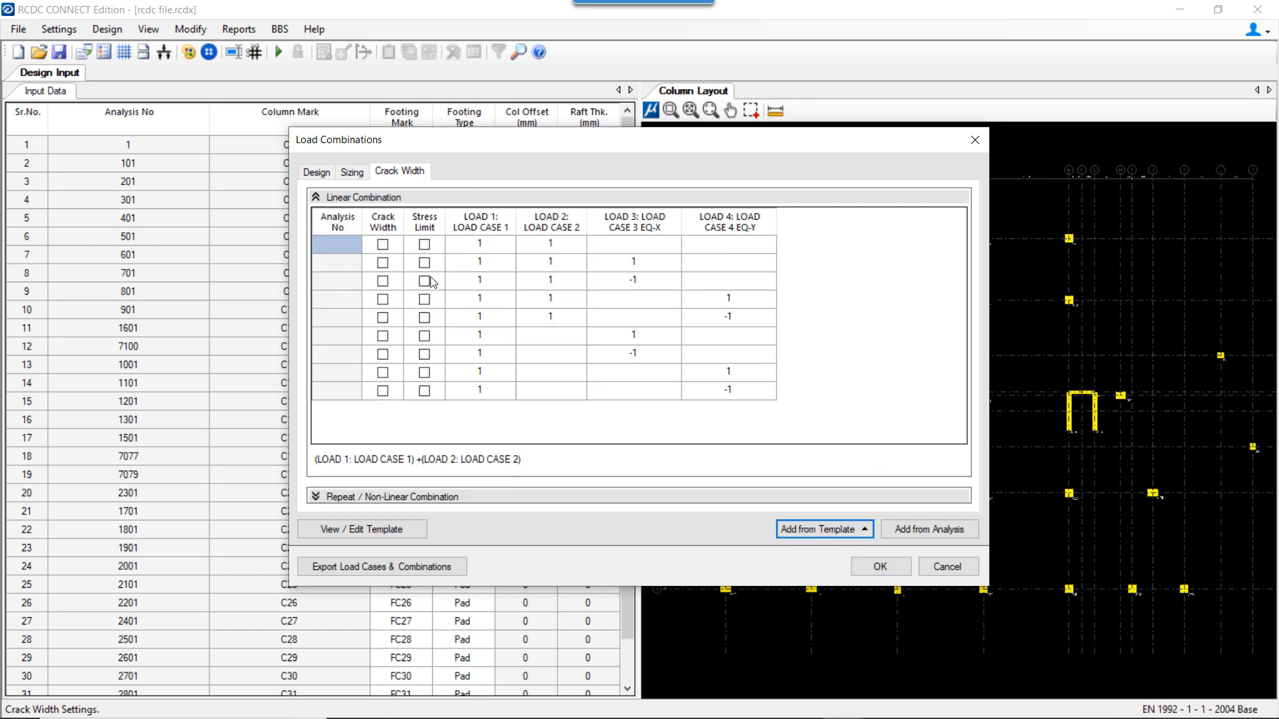
# - Enable the crack width and stress limit checks for all crack width combinations and accept the load combinations
pyautogui.click(382, 245)
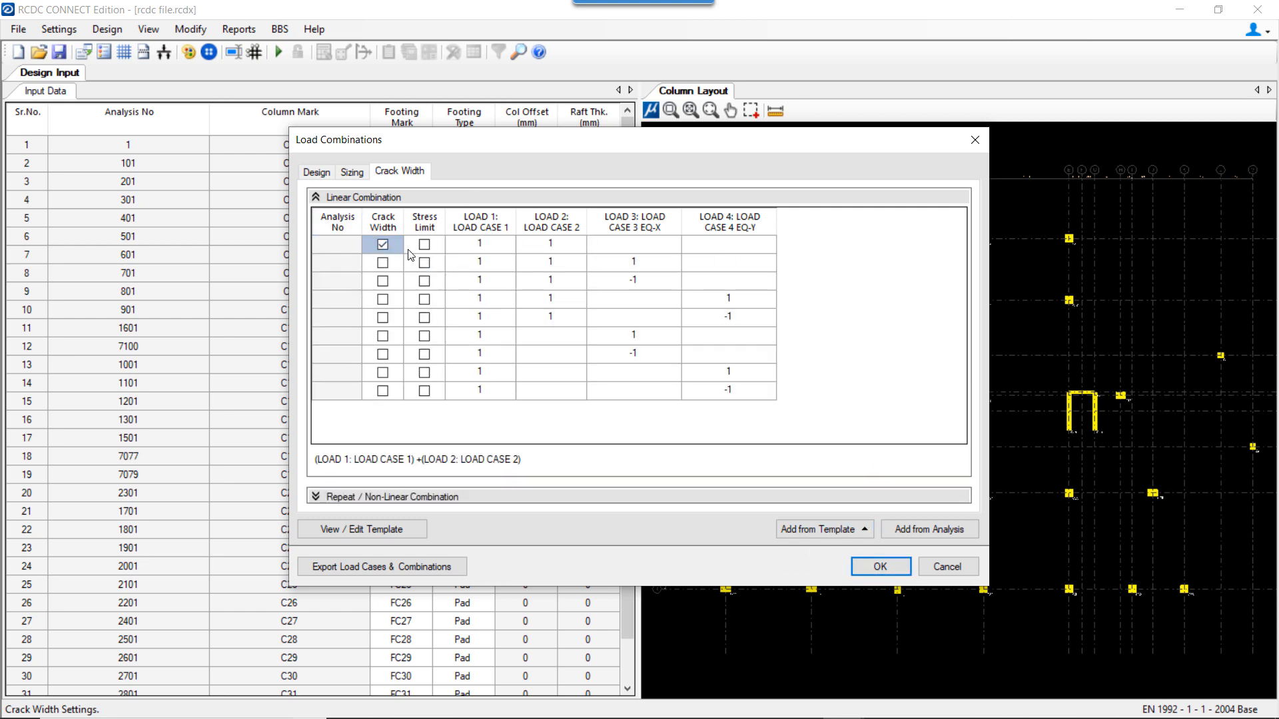
pyautogui.click(424, 244)
pyautogui.moveTo(399, 262); pyautogui.dragTo(426, 399)
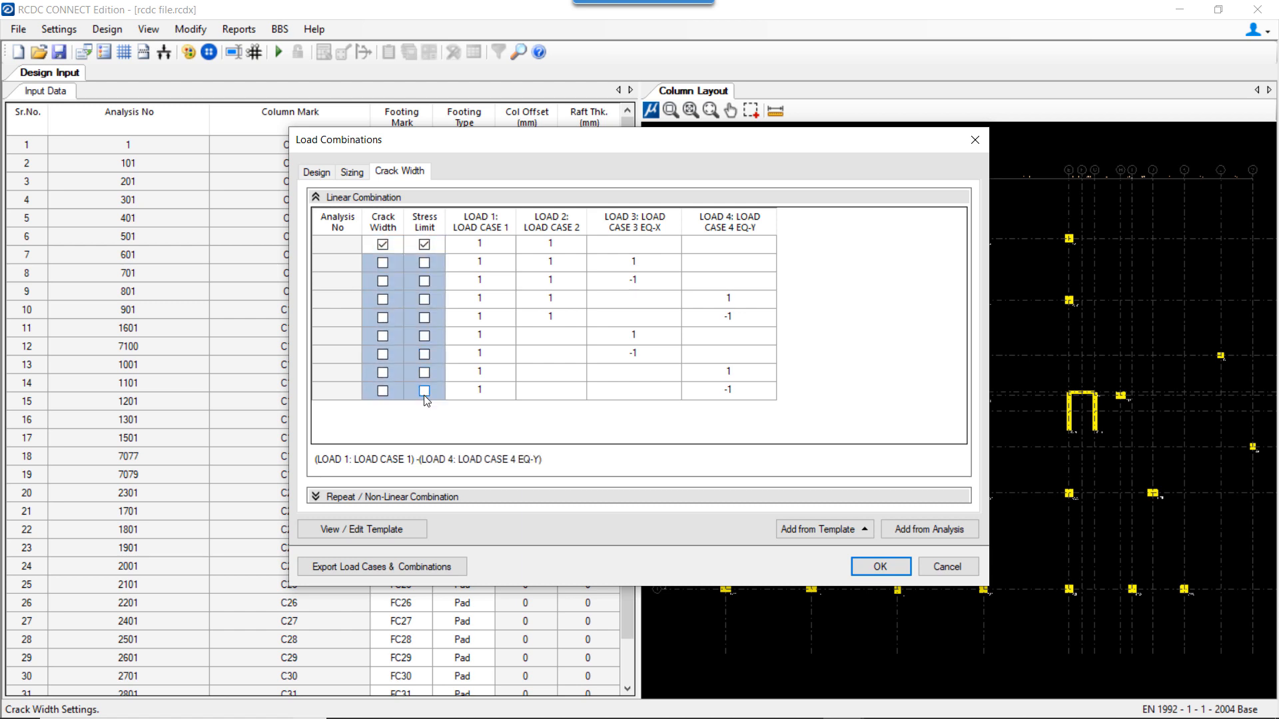
pyautogui.rightClick(433, 363)
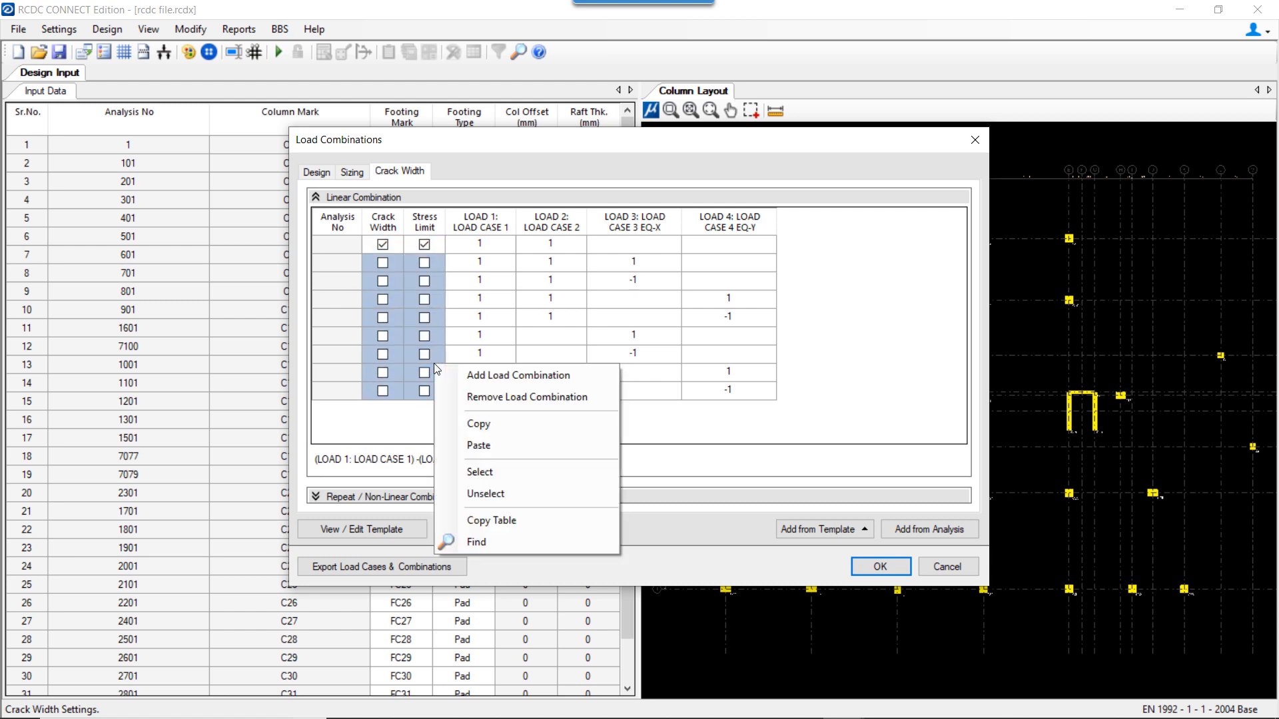
pyautogui.click(485, 473)
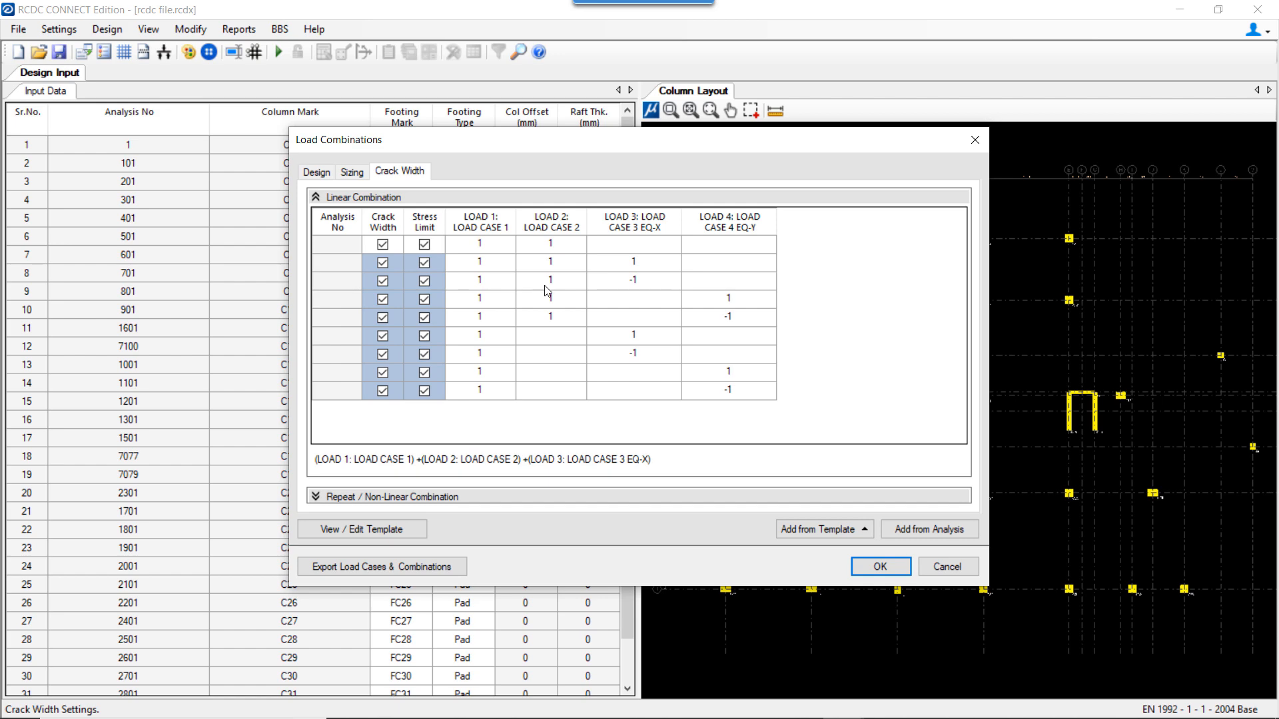
pyautogui.click(872, 566)
# - Run the automatic design for all footings and view the resulting footing layout
pyautogui.click(185, 184)
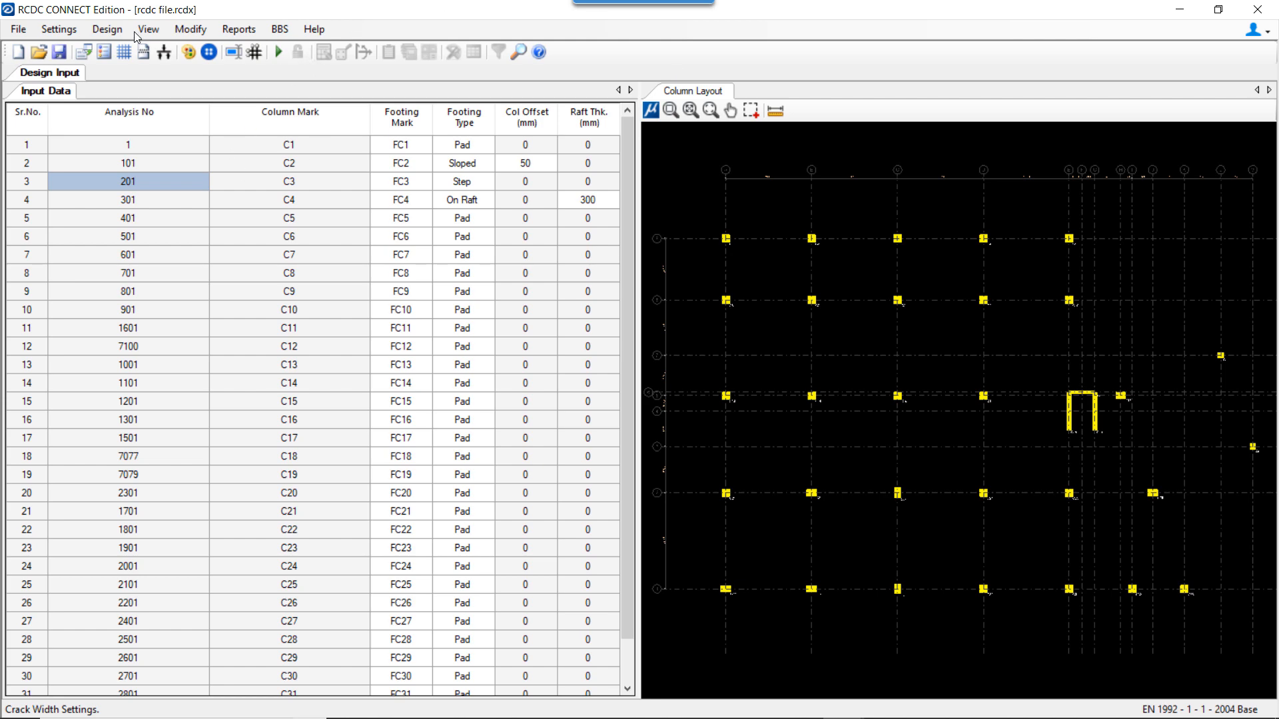
pyautogui.click(106, 30)
pyautogui.click(101, 49)
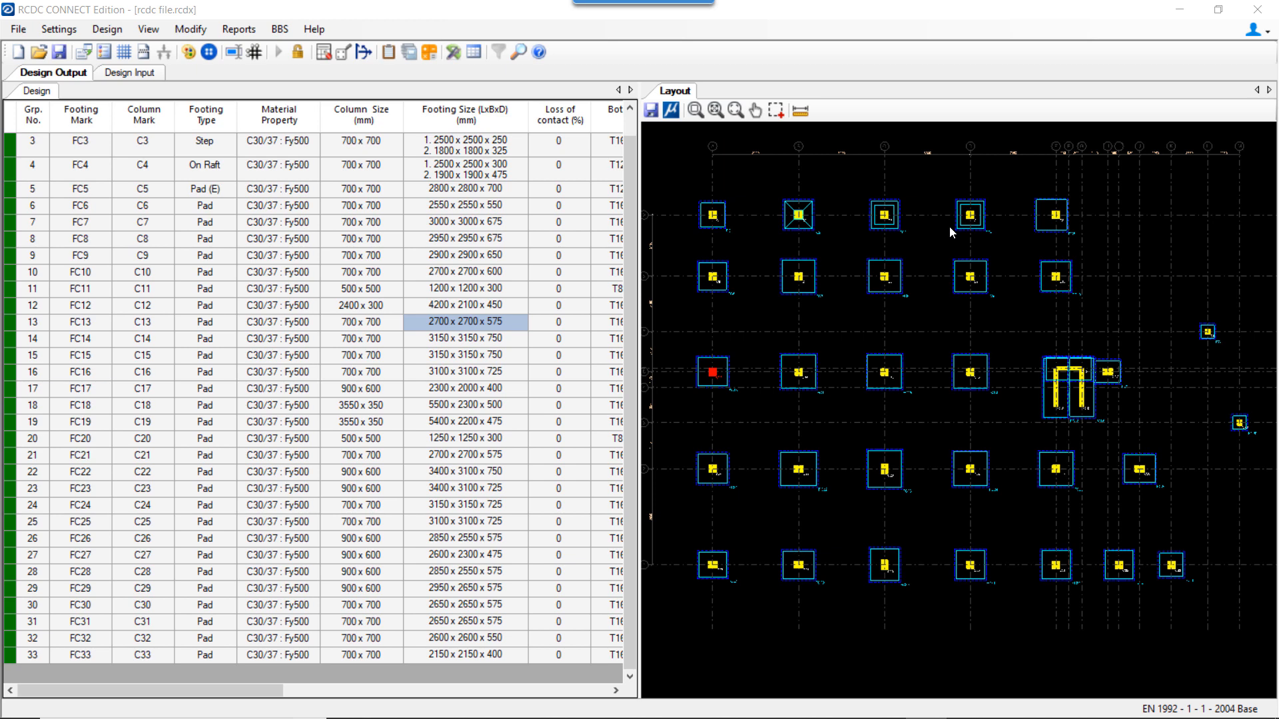
pyautogui.moveTo(946, 287); pyautogui.dragTo(948, 300, button='middle')
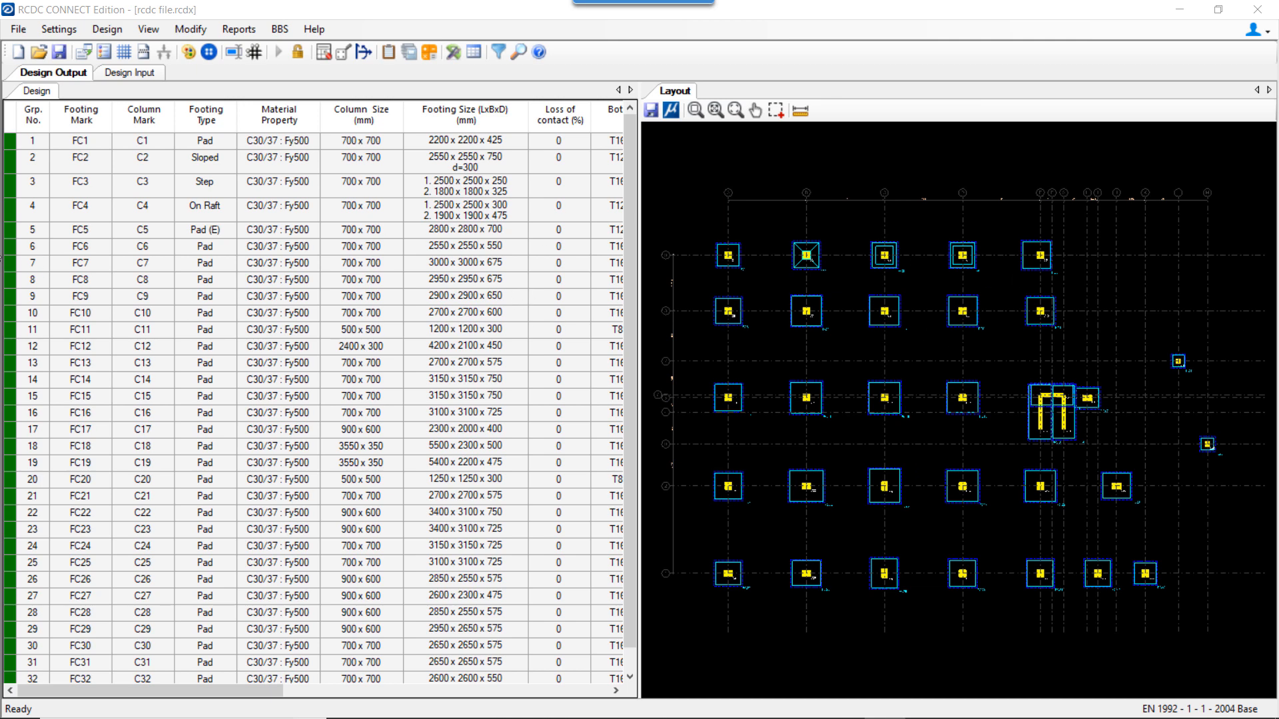
# - Open footing FC7 for individual redesign and review its length, width and depth
pyautogui.click(74, 264)
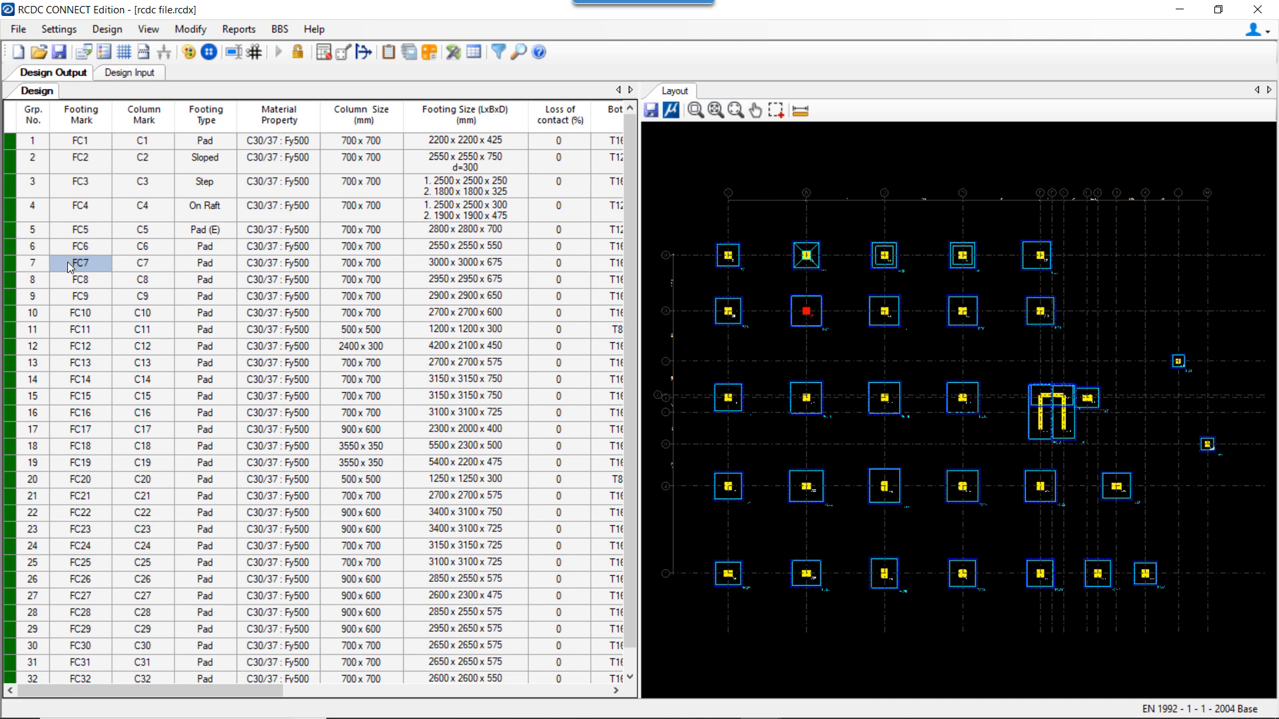
pyautogui.click(511, 267)
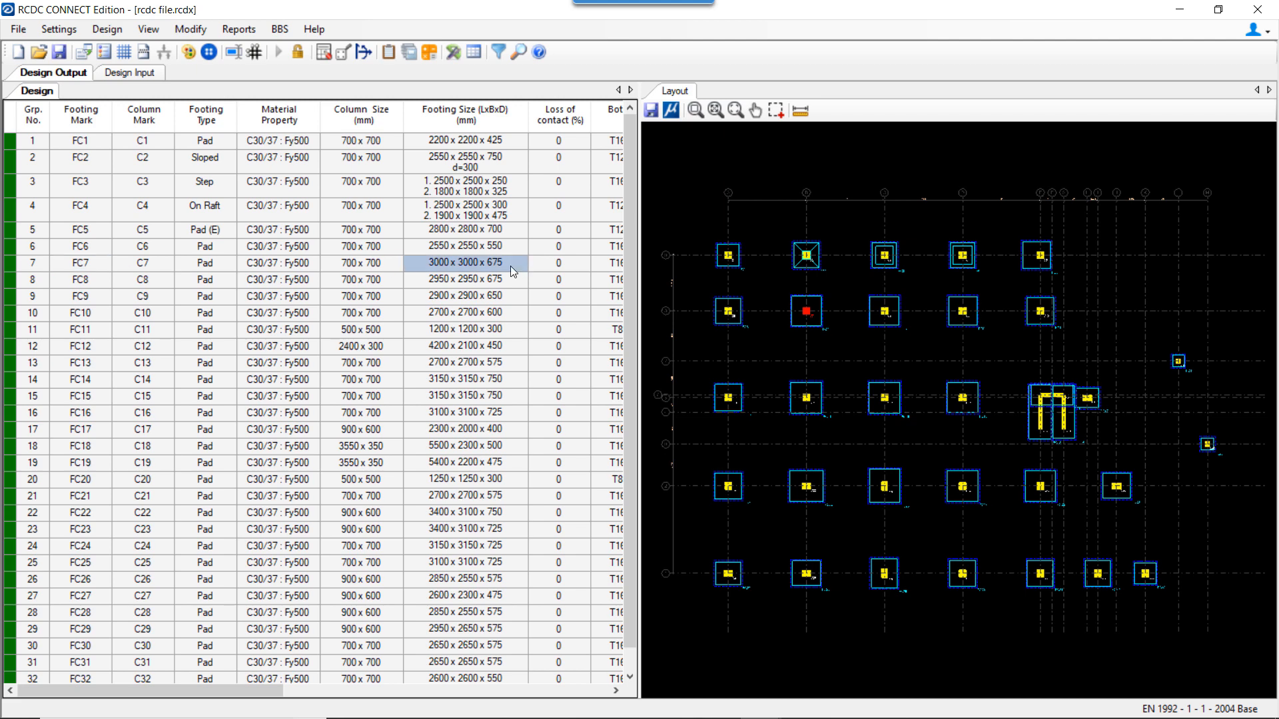
pyautogui.rightClick(511, 267)
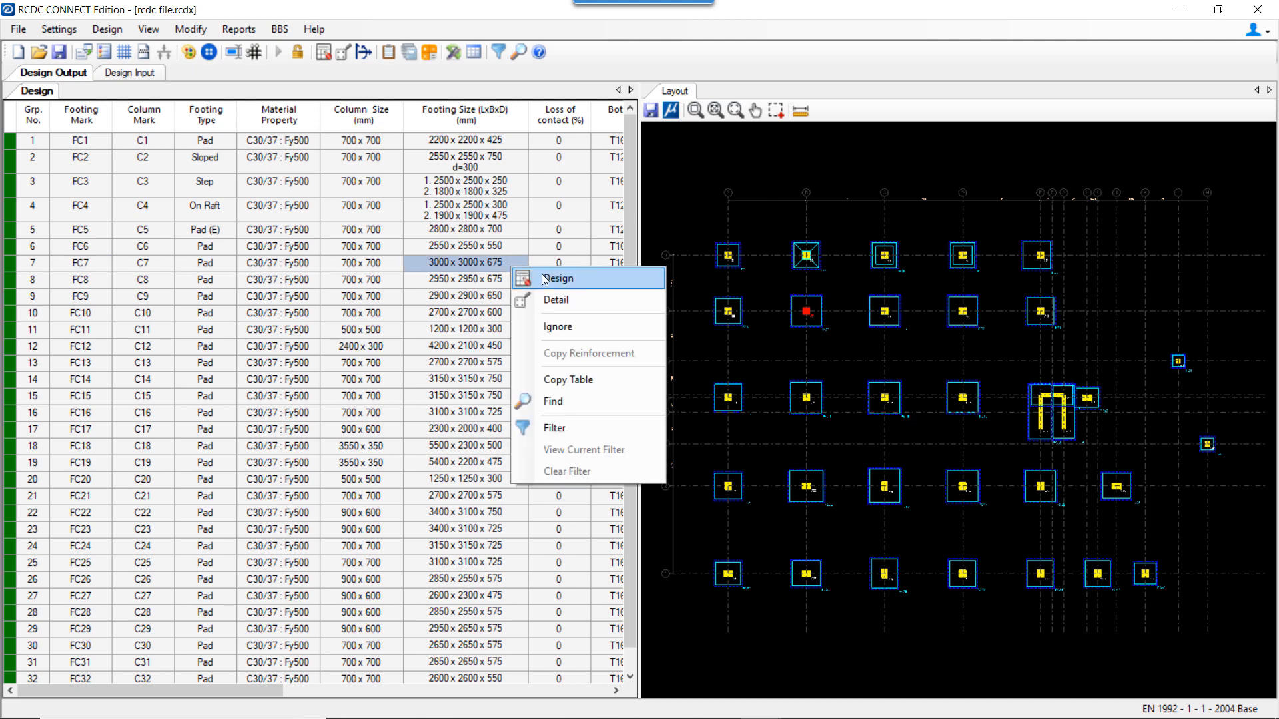
pyautogui.click(543, 277)
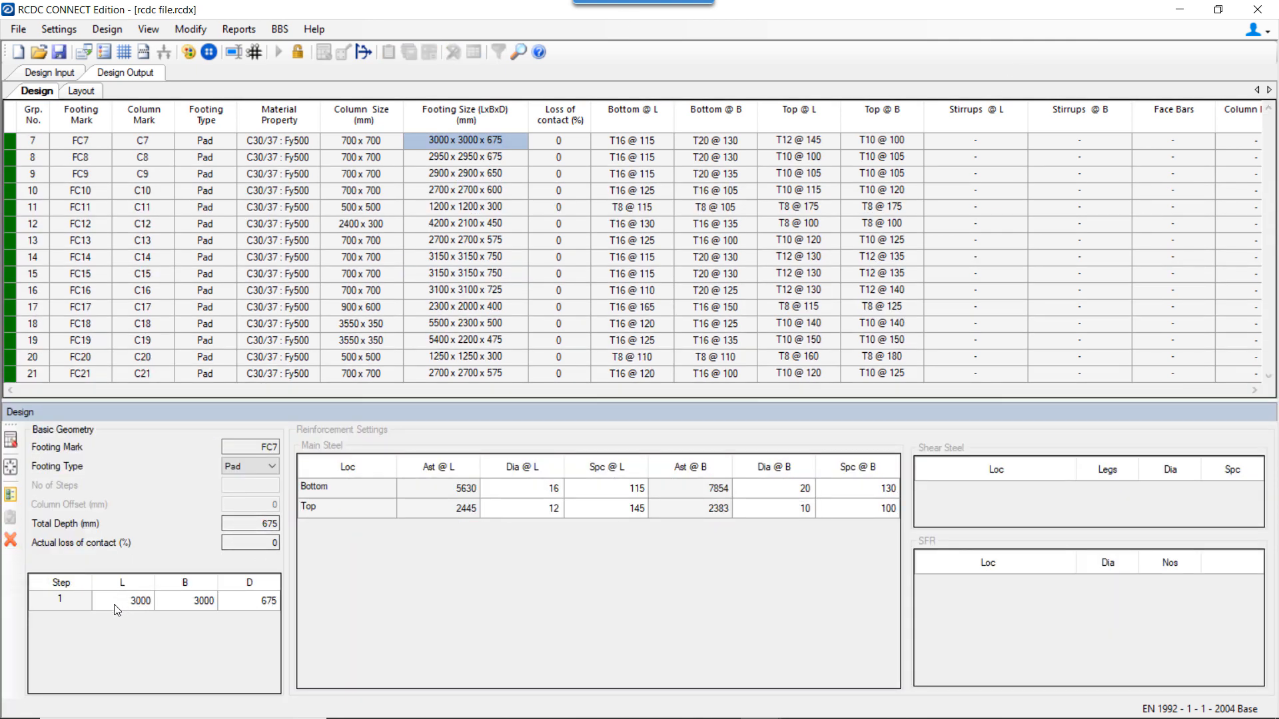
pyautogui.click(152, 602)
pyautogui.moveTo(151, 602); pyautogui.dragTo(292, 598)
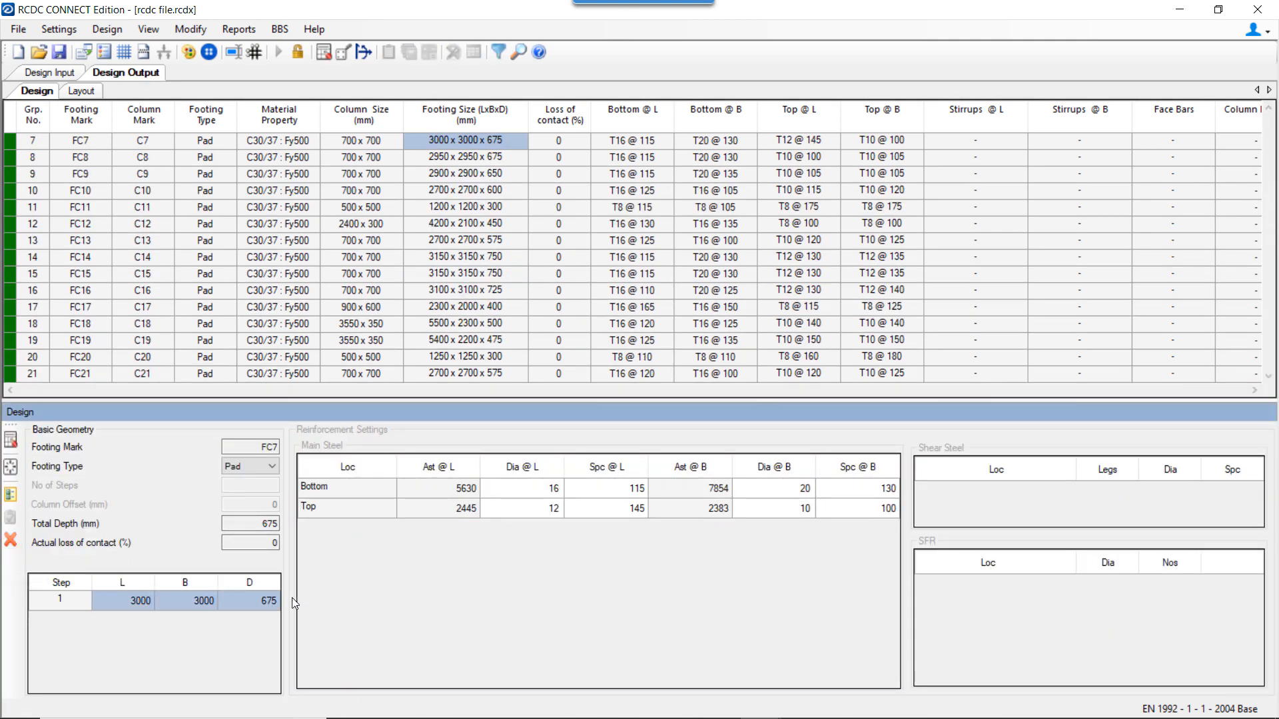
pyautogui.click(248, 600)
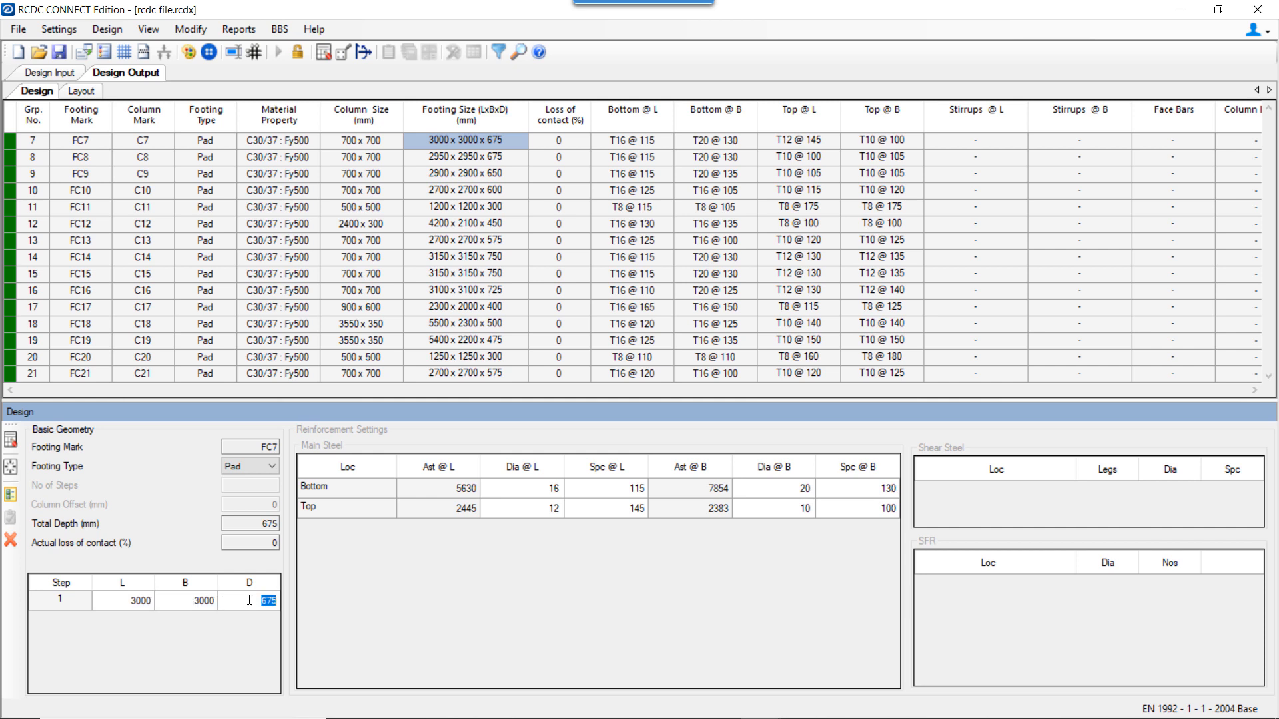
pyautogui.click(184, 600)
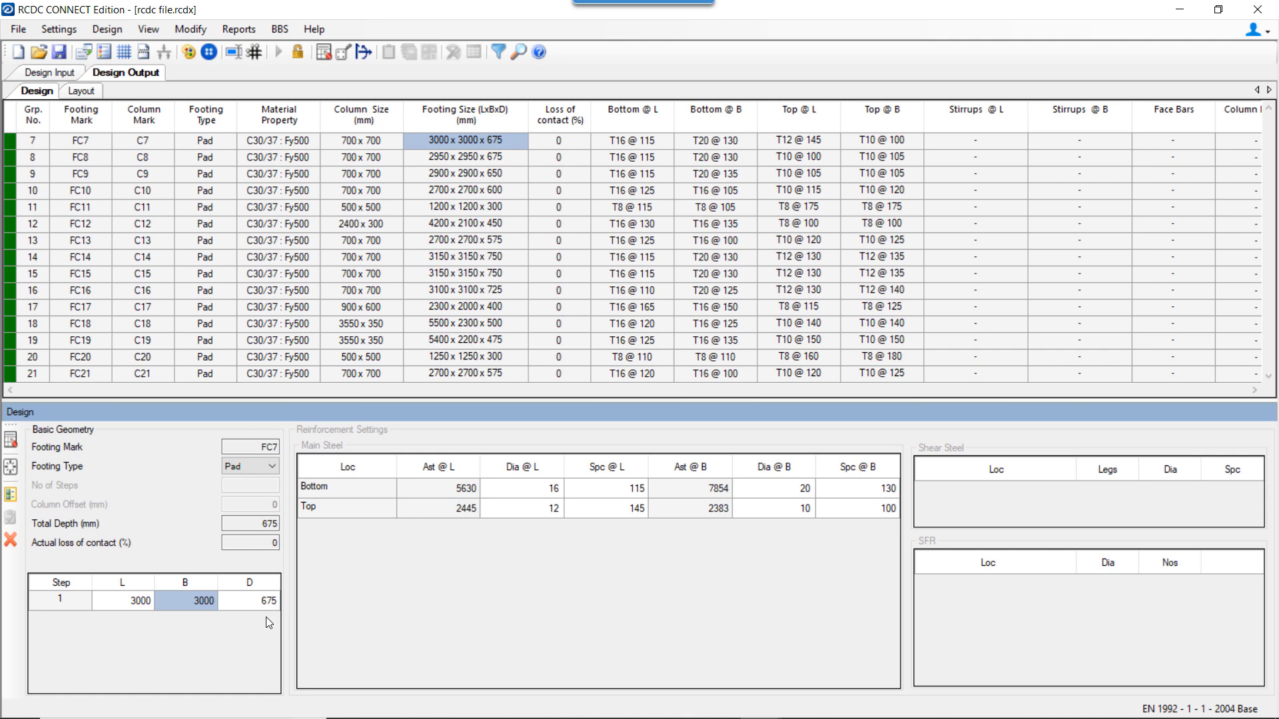
# - Review the design settings and plan limits specific to footing FC7, closing both without changes
pyautogui.click(9, 495)
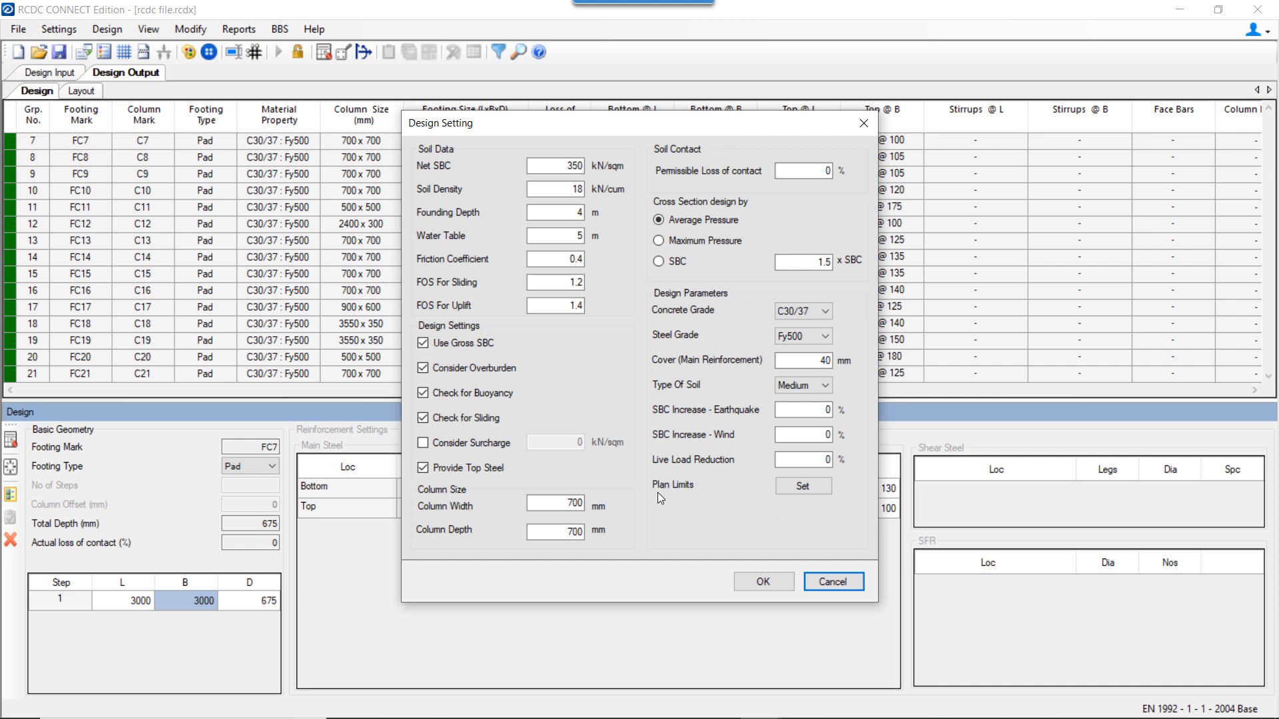
pyautogui.click(806, 488)
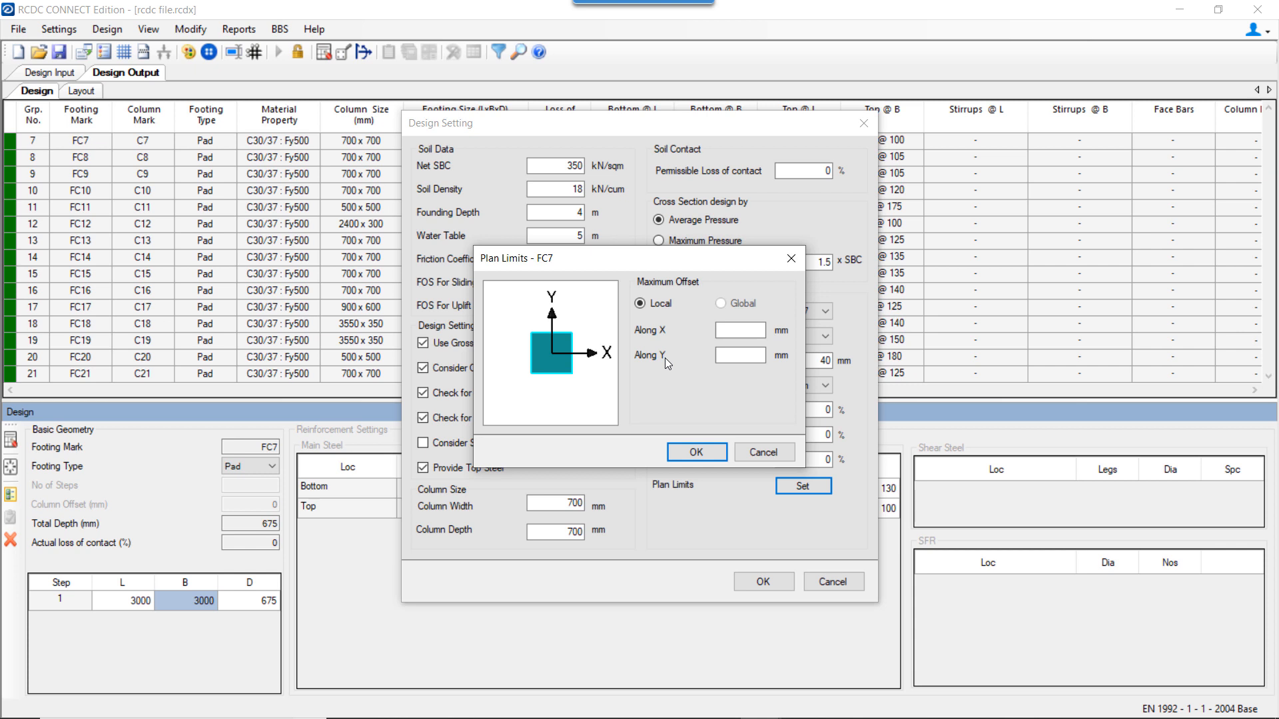
pyautogui.click(781, 454)
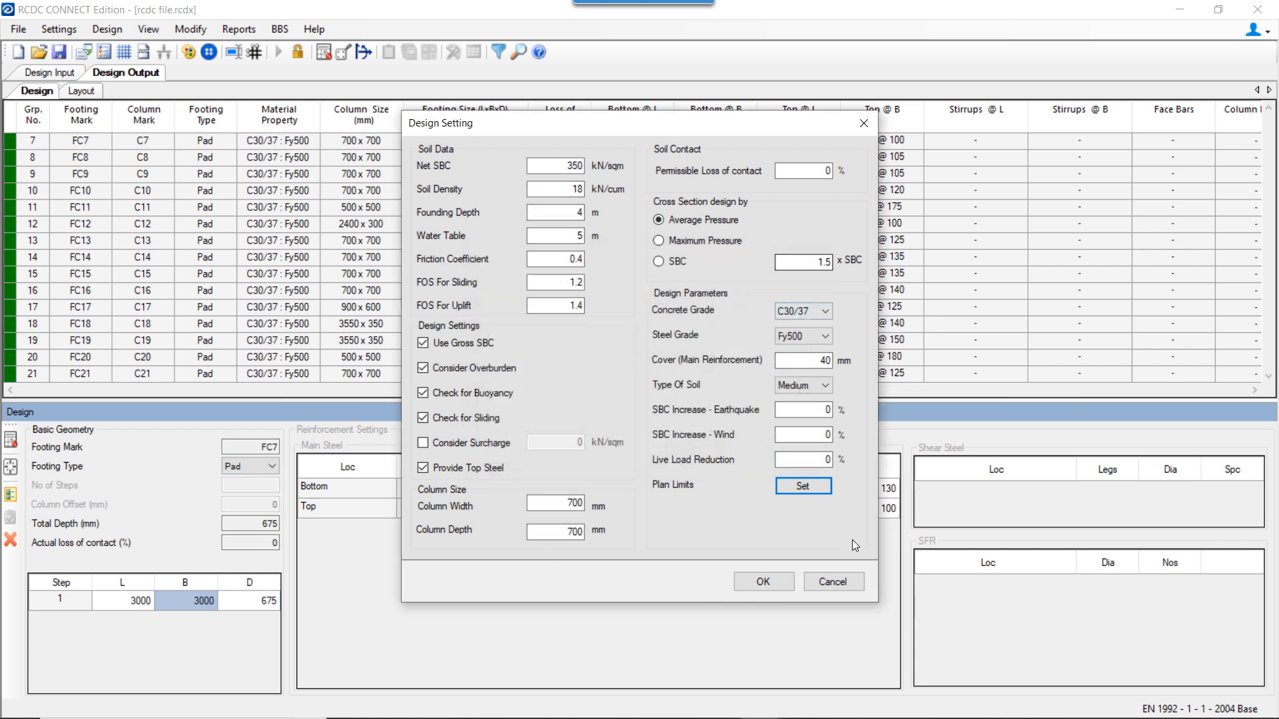
pyautogui.click(852, 582)
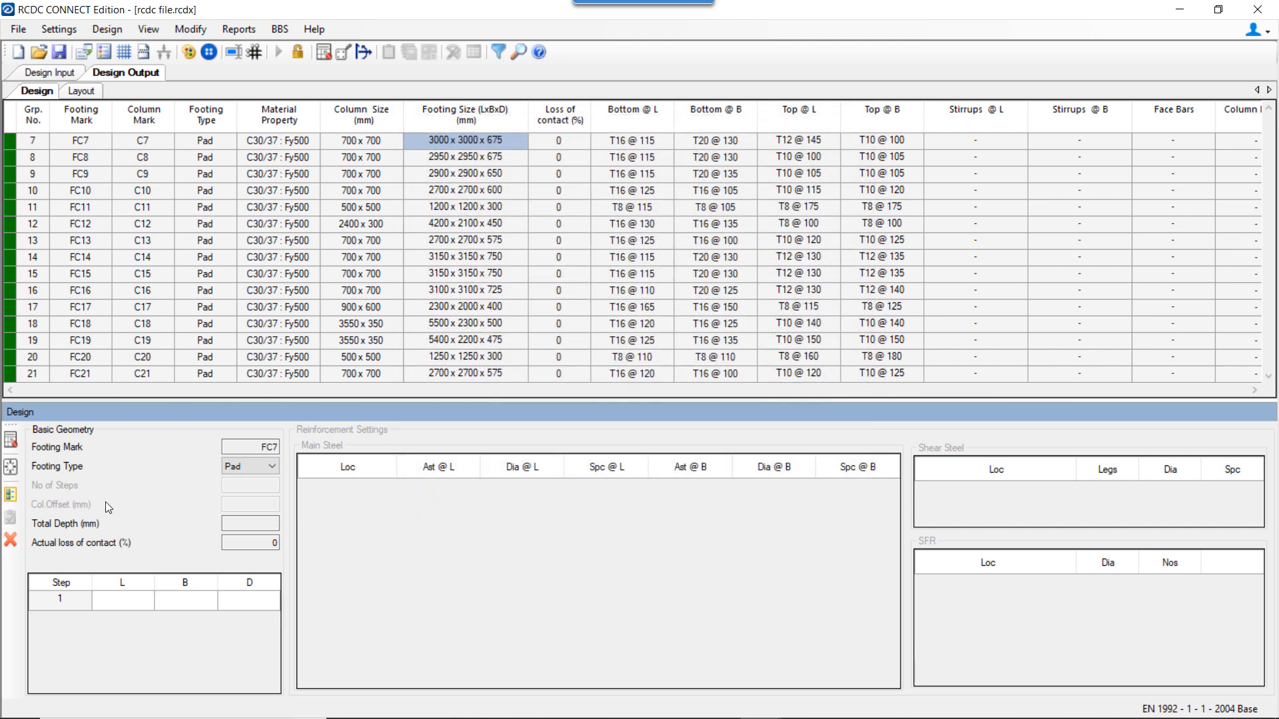
# - Try redesigning footing FC7 at 550 mm depth with shear reinforcement, and discard that trial design
pyautogui.click(10, 494)
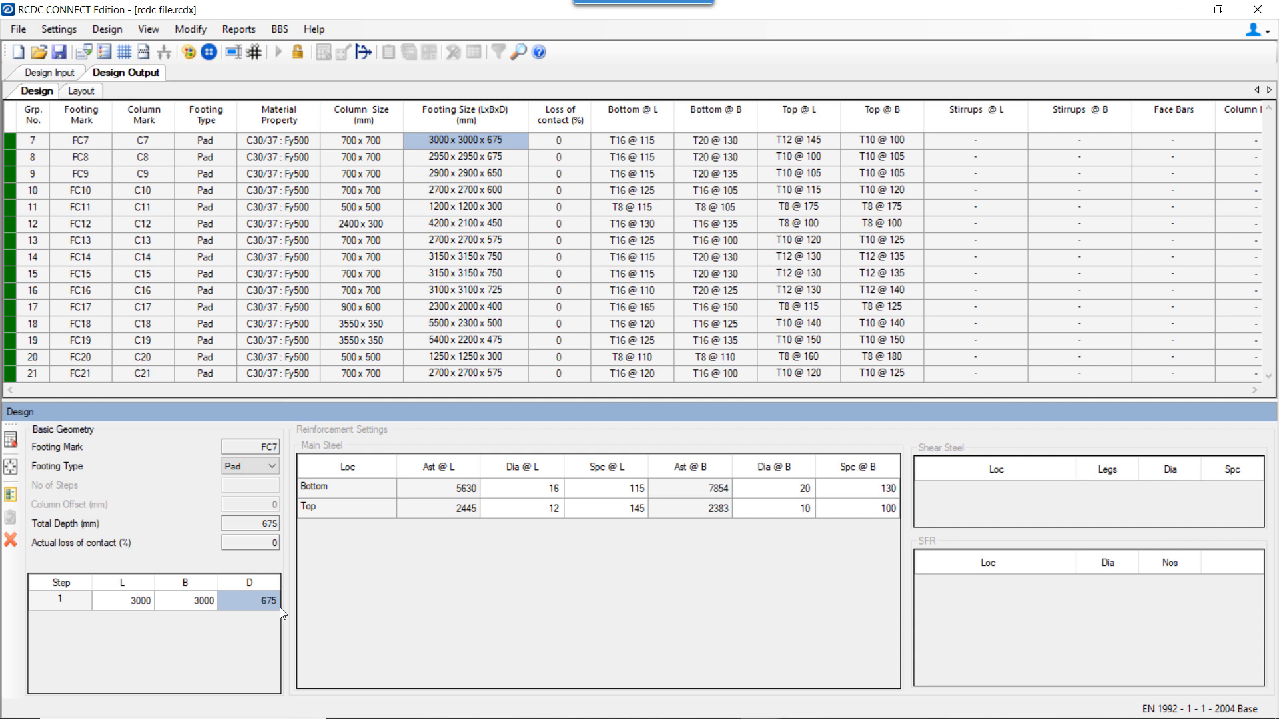
pyautogui.write('550')
pyautogui.click(206, 605)
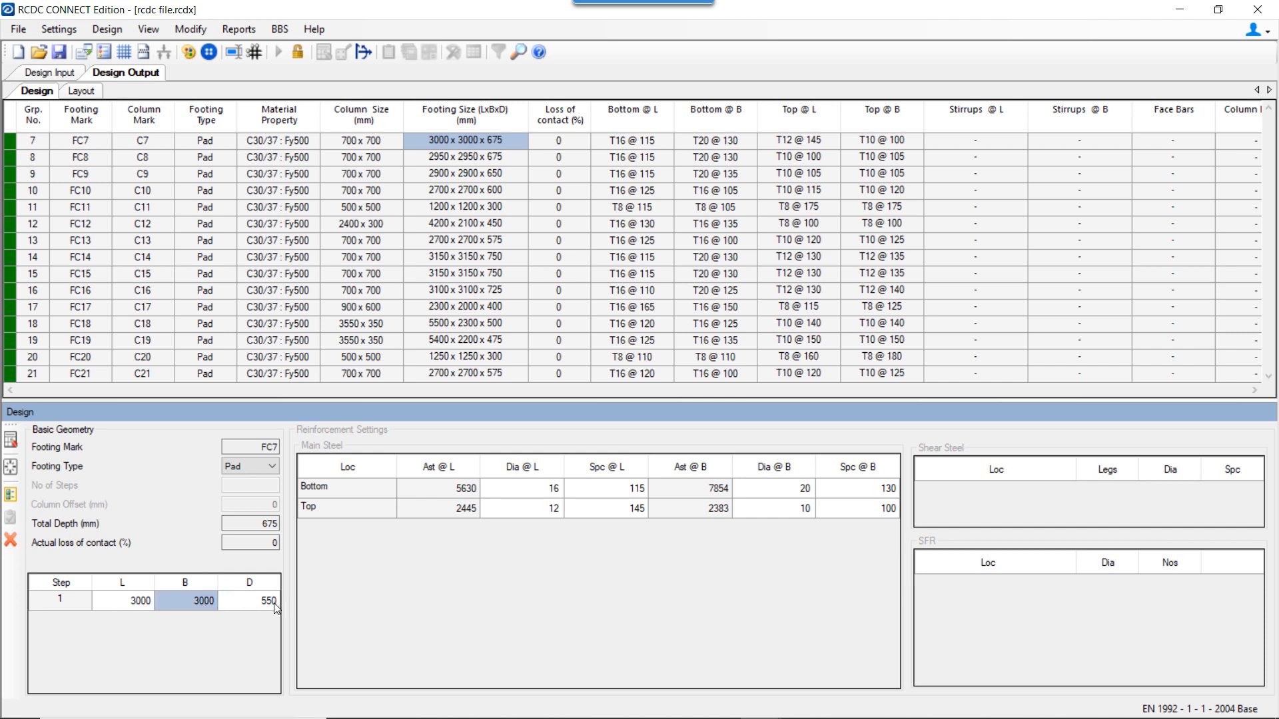
pyautogui.click(11, 442)
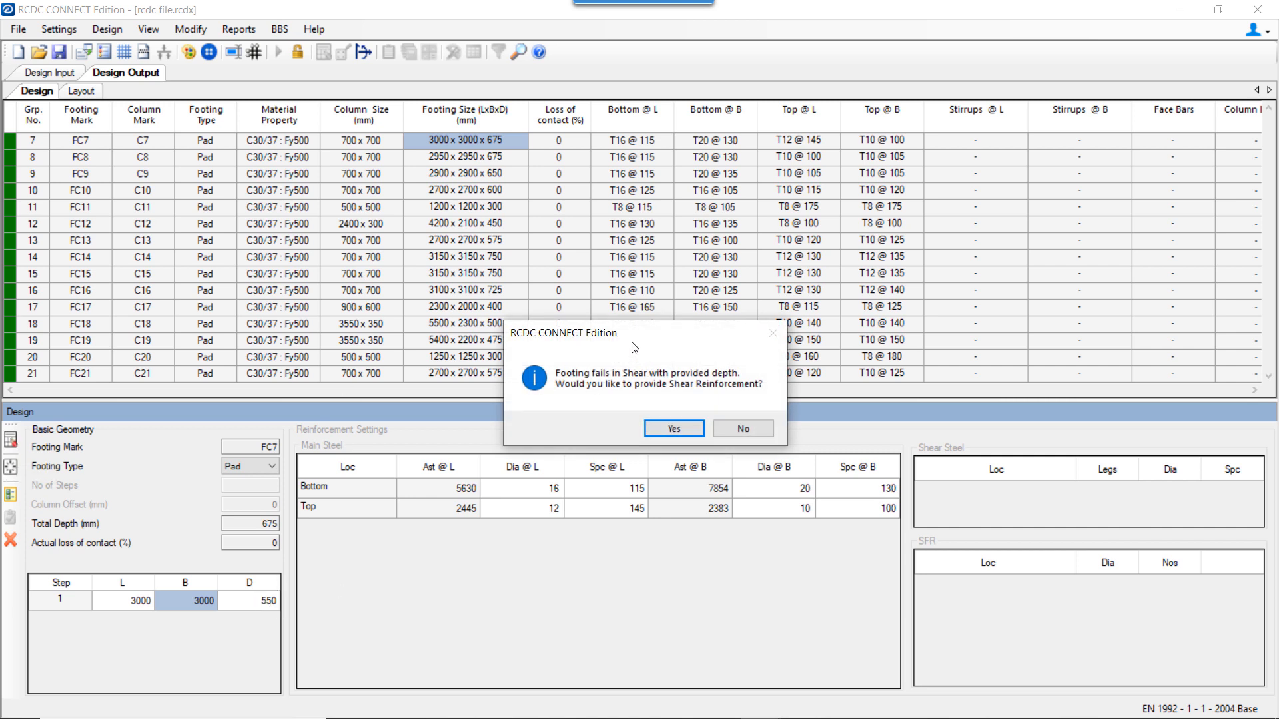
pyautogui.moveTo(630, 335); pyautogui.dragTo(550, 296)
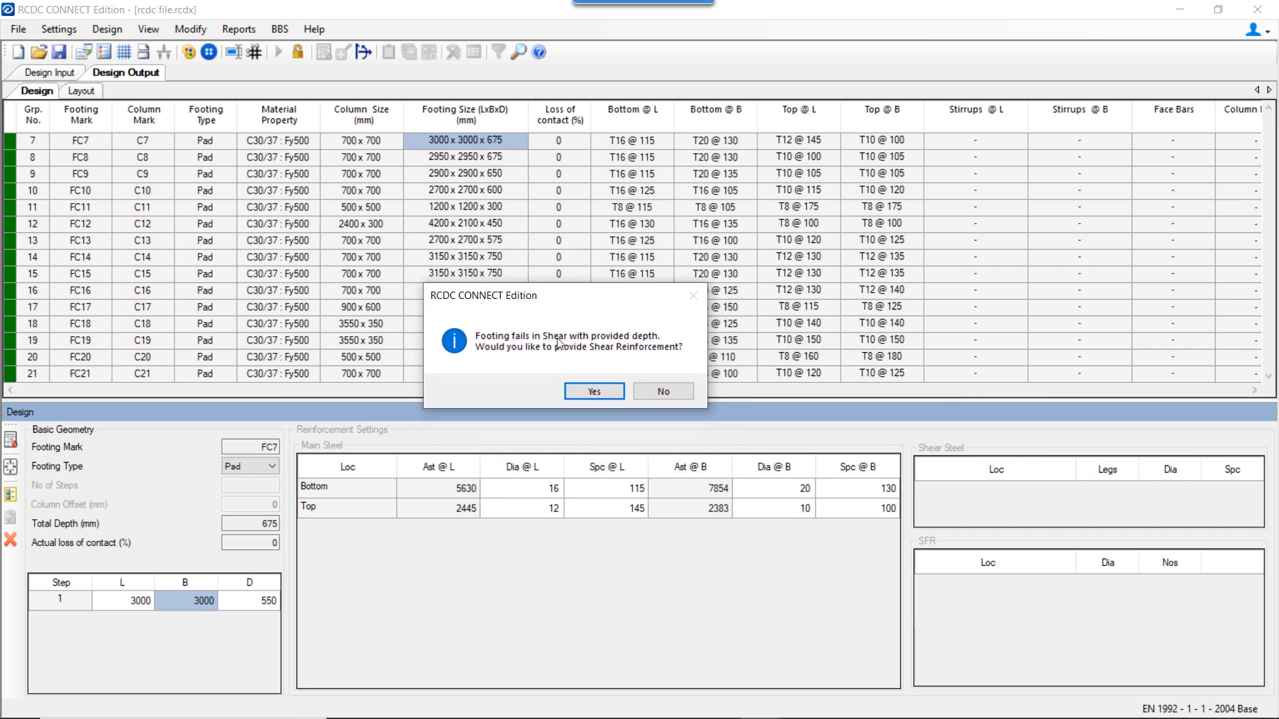
pyautogui.click(606, 392)
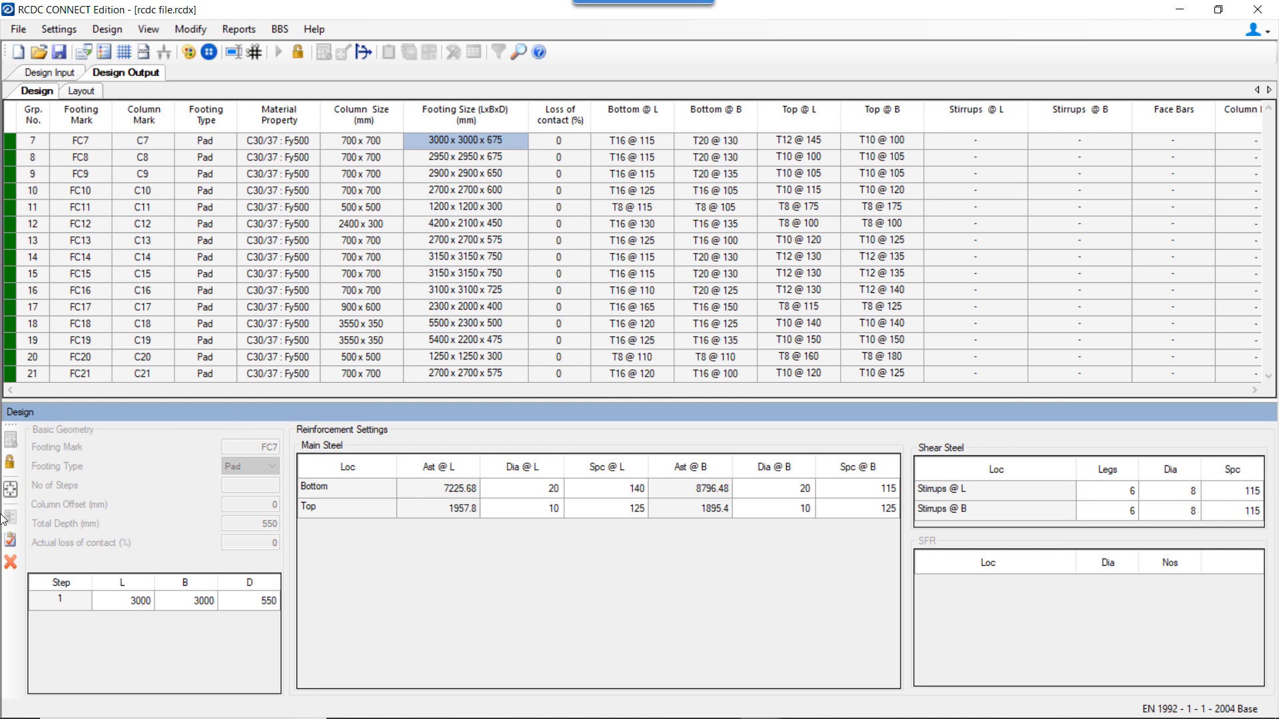
pyautogui.click(7, 487)
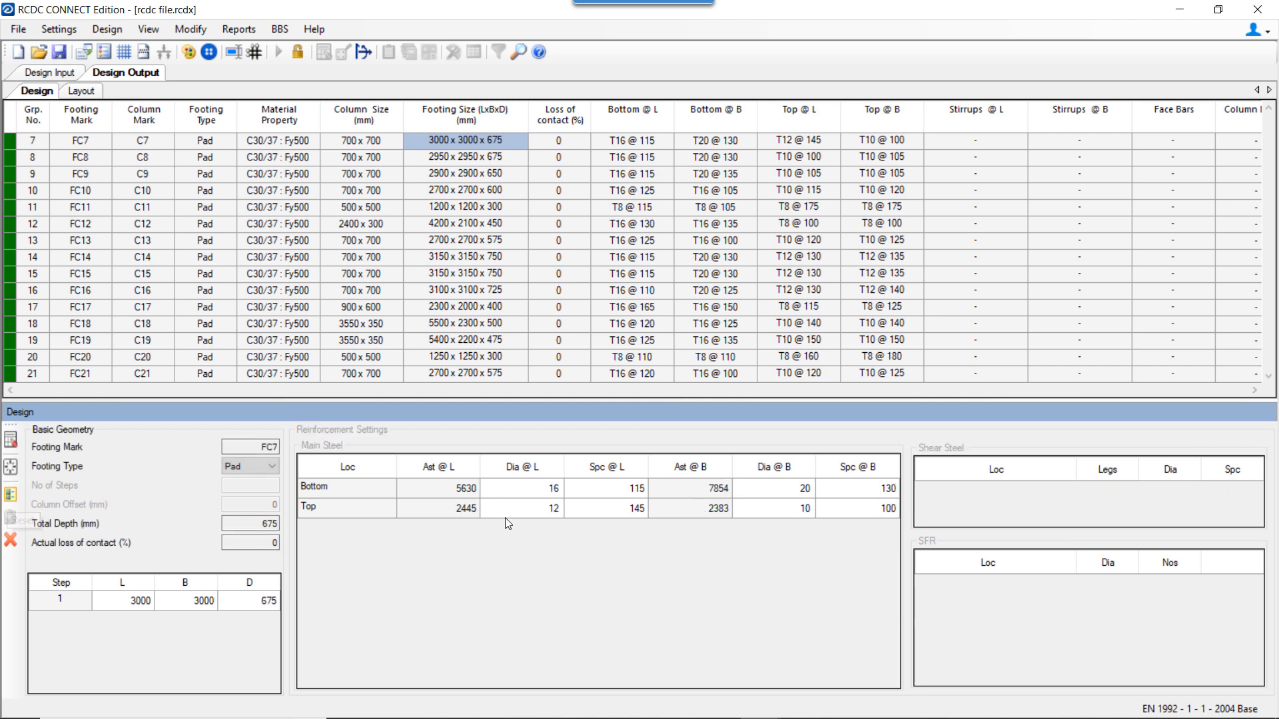
# - Set footing FC7's depth to 550 mm, redesign it without shear reinforcement and save the design
pyautogui.write('600')
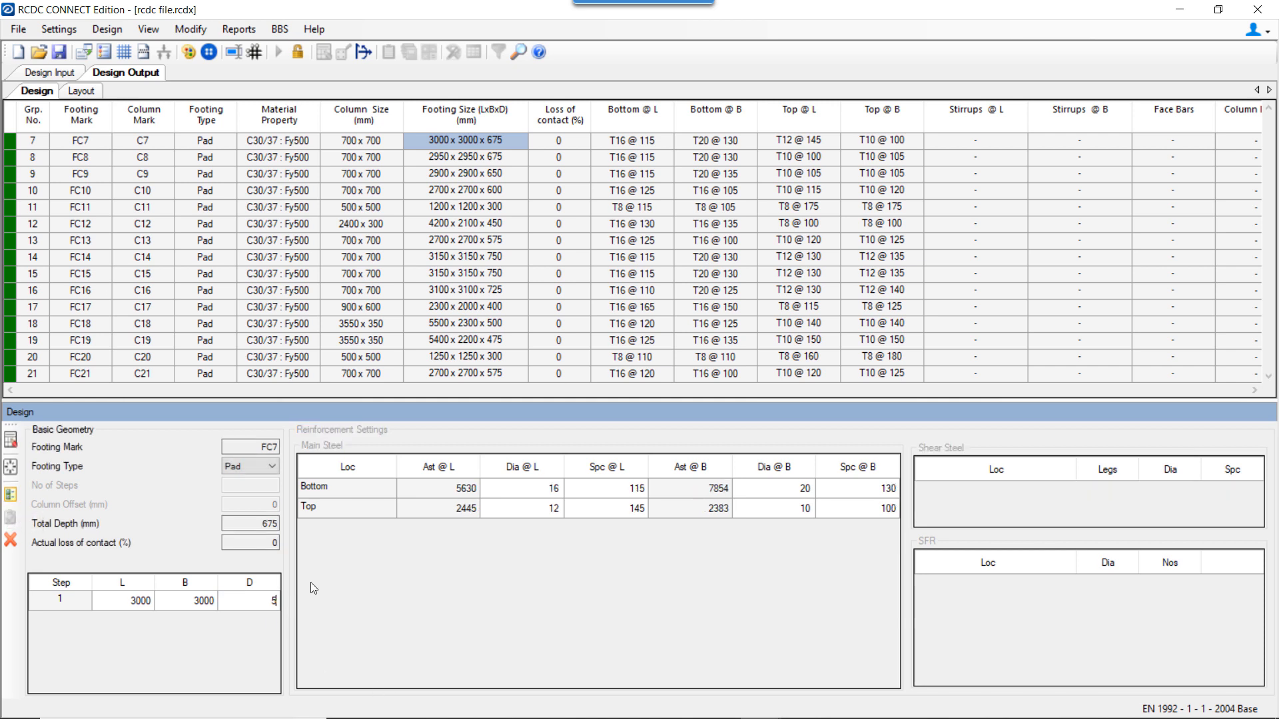
pyautogui.click(165, 604)
pyautogui.click(10, 440)
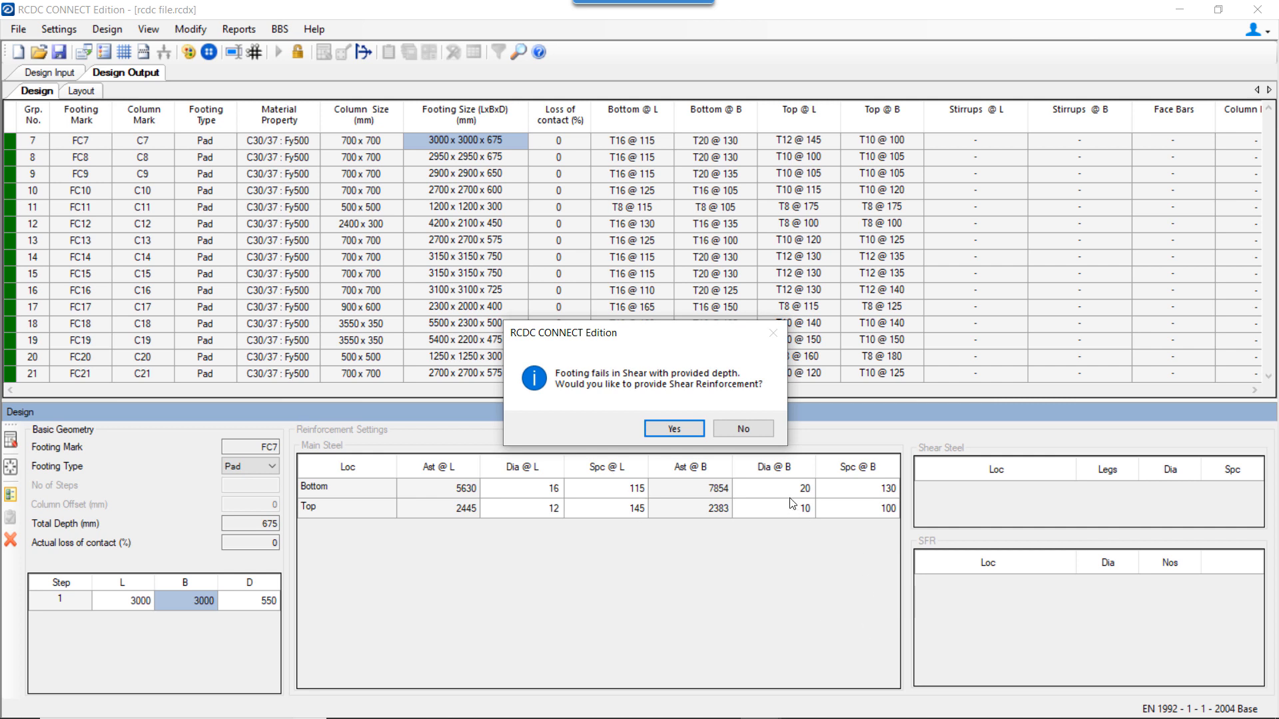
pyautogui.click(772, 430)
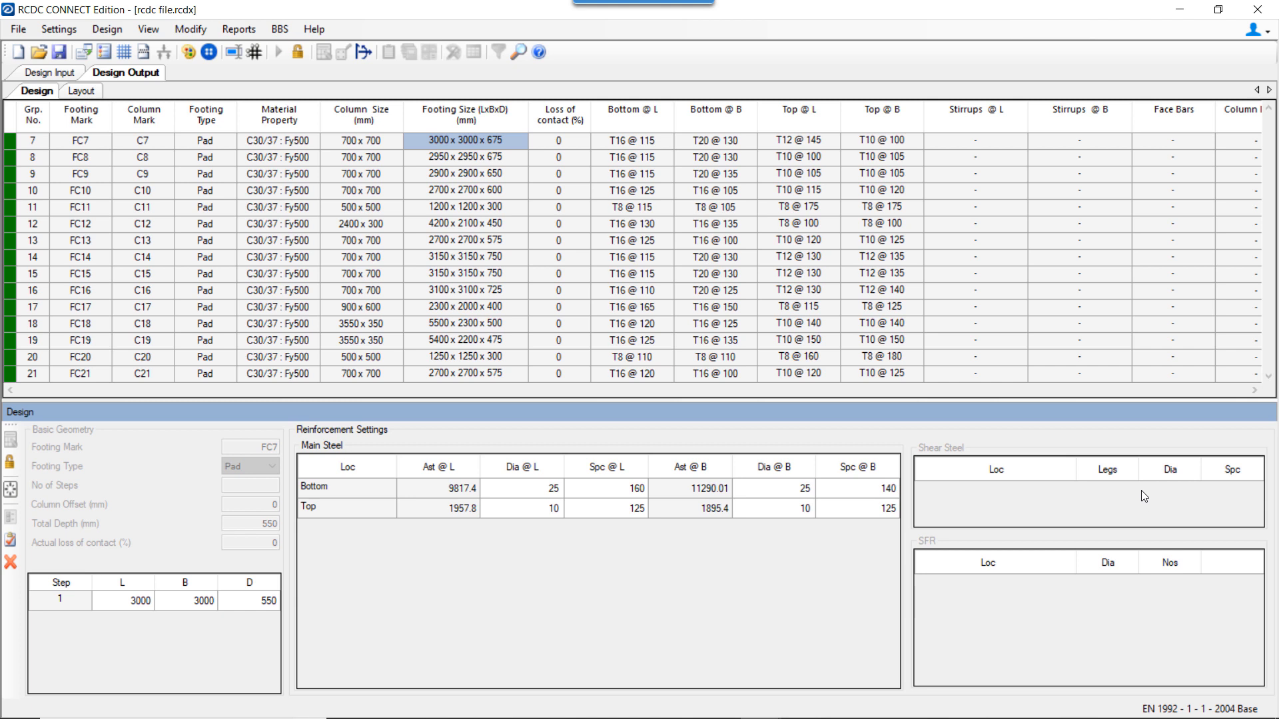
pyautogui.click(11, 540)
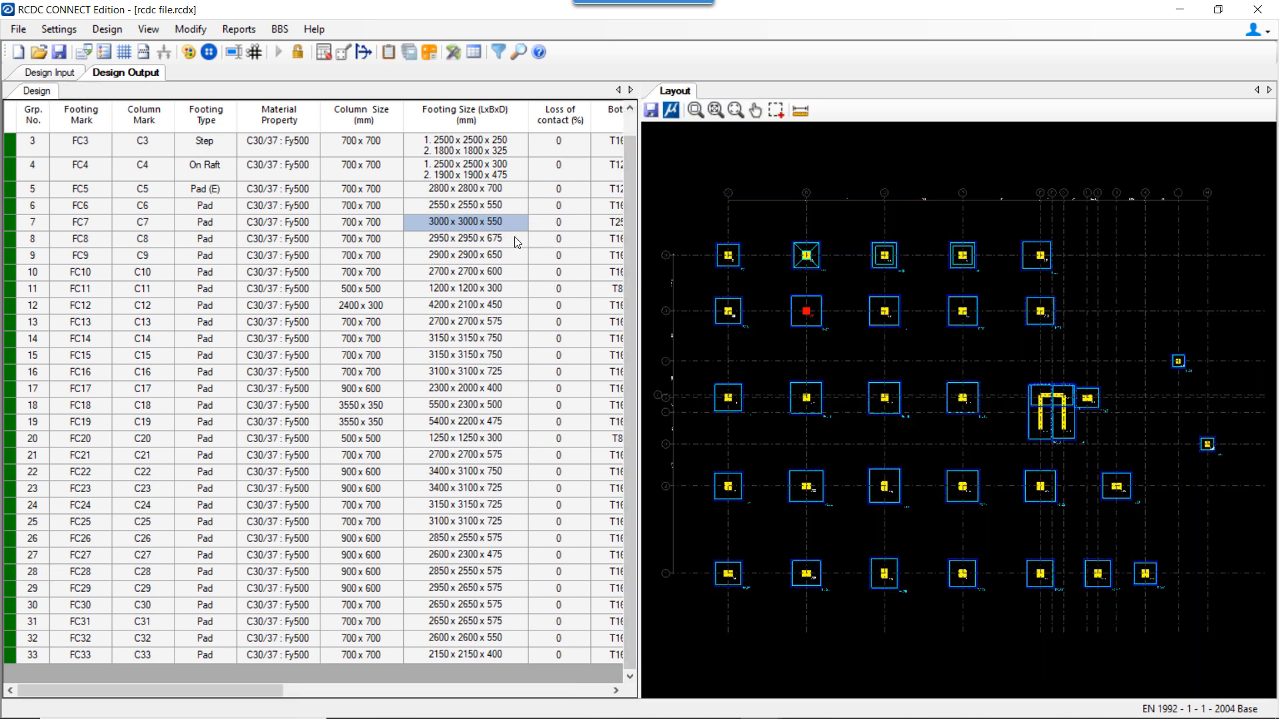
# - Set footing FC8's depth to 550 mm, redesign it with shear reinforcement and save the design
pyautogui.click(515, 242)
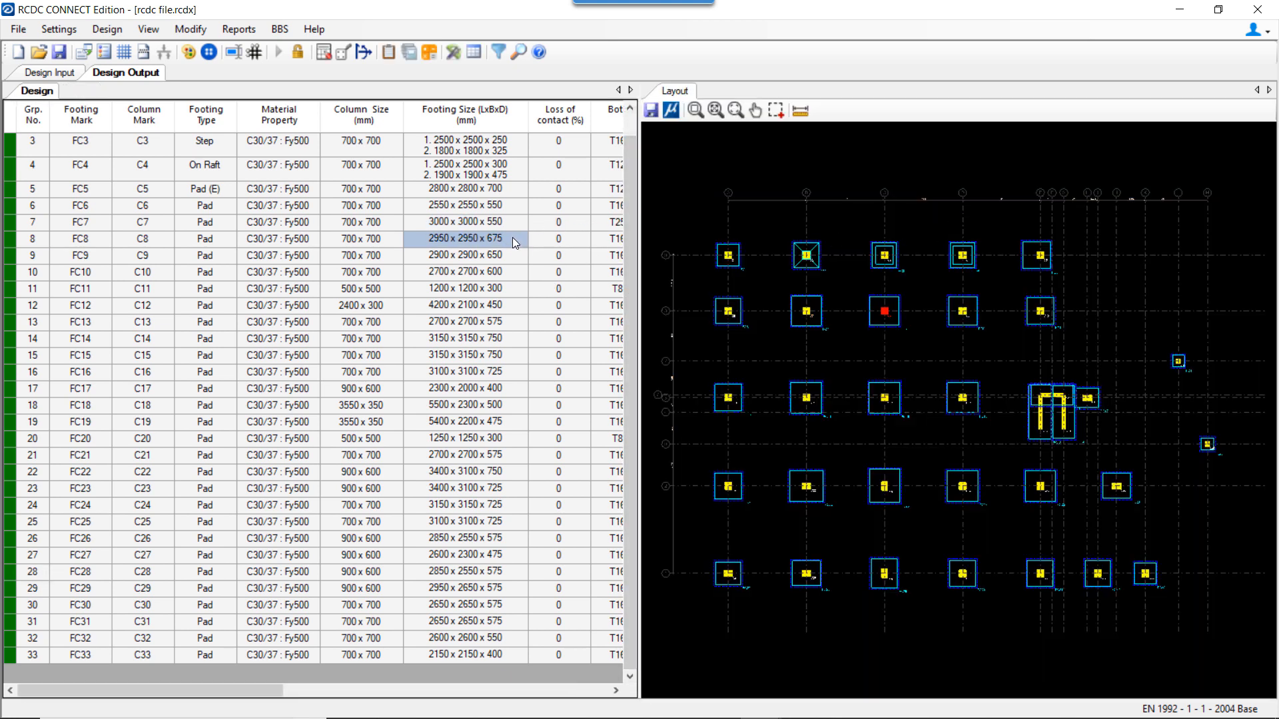
pyautogui.rightClick(513, 237)
pyautogui.click(546, 250)
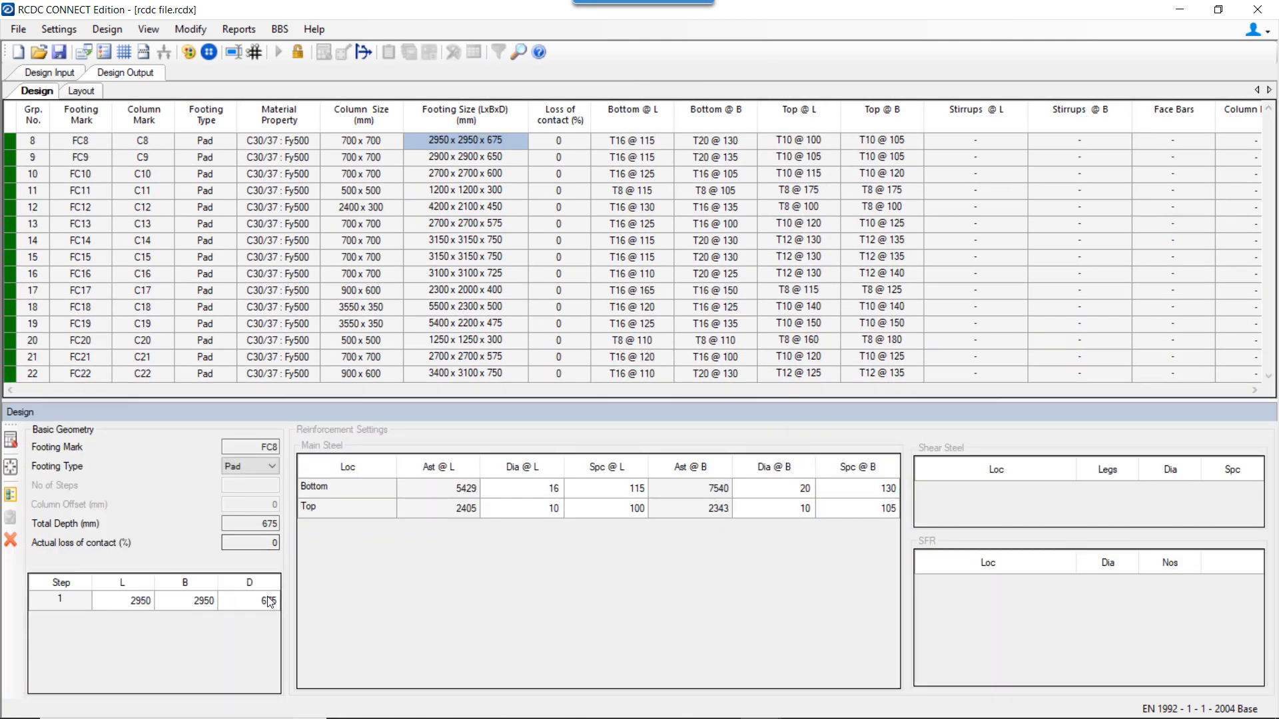
pyautogui.write('550')
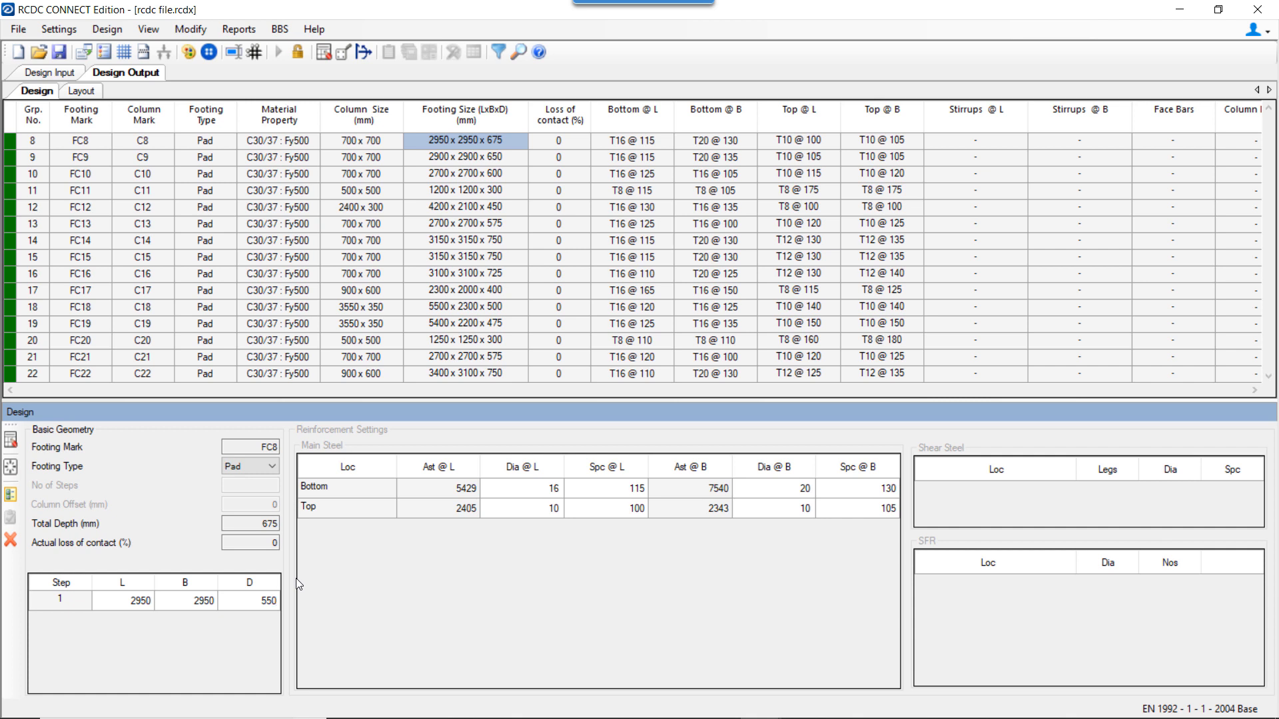
pyautogui.press('Return')
pyautogui.click(10, 441)
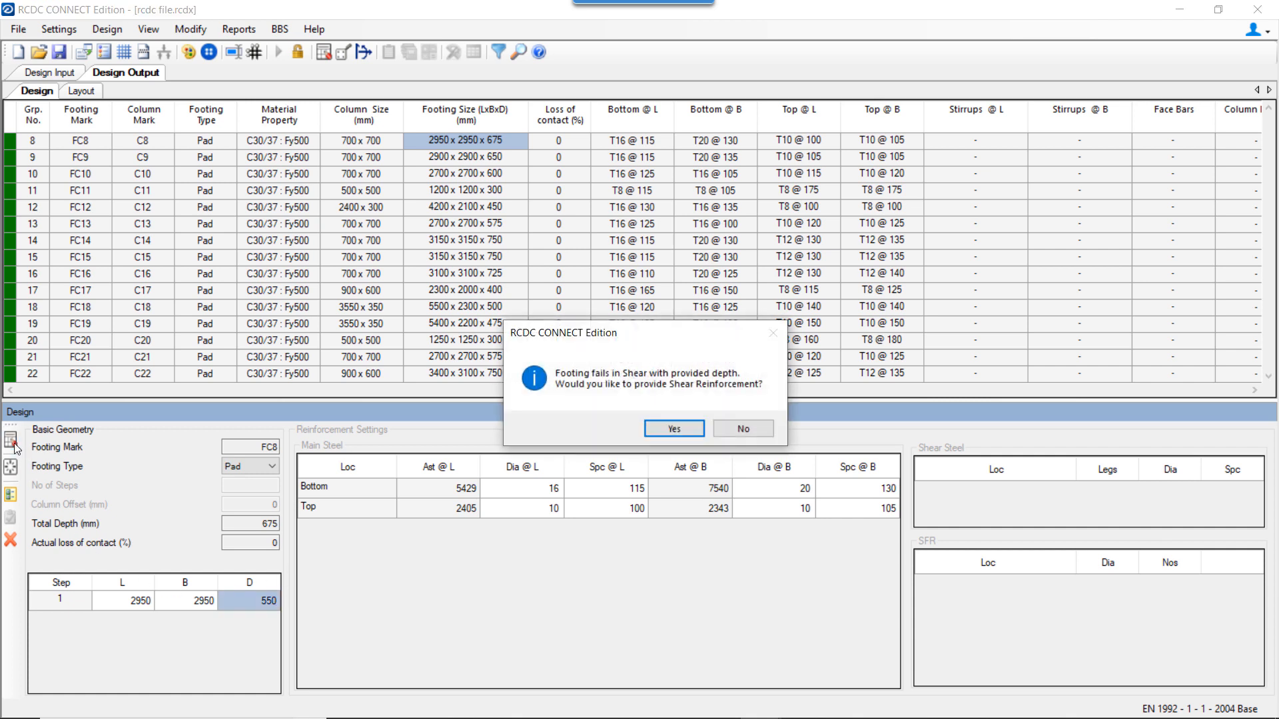
pyautogui.click(687, 432)
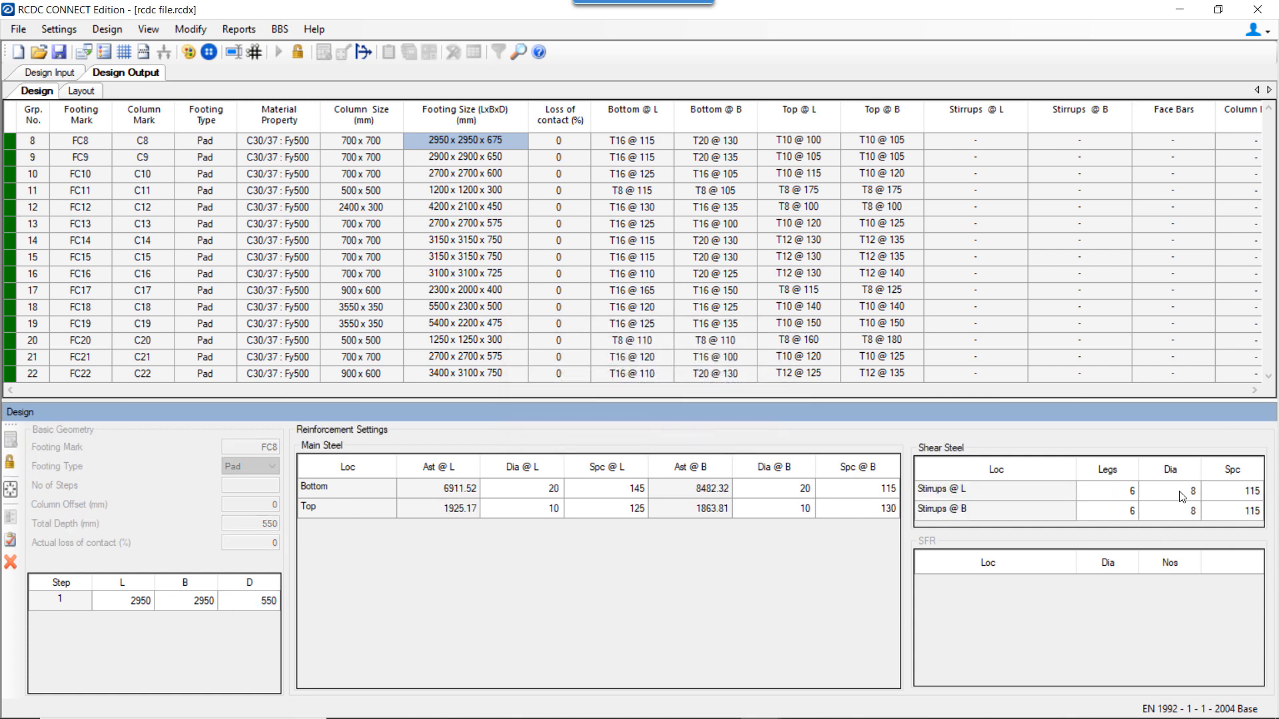
pyautogui.click(11, 540)
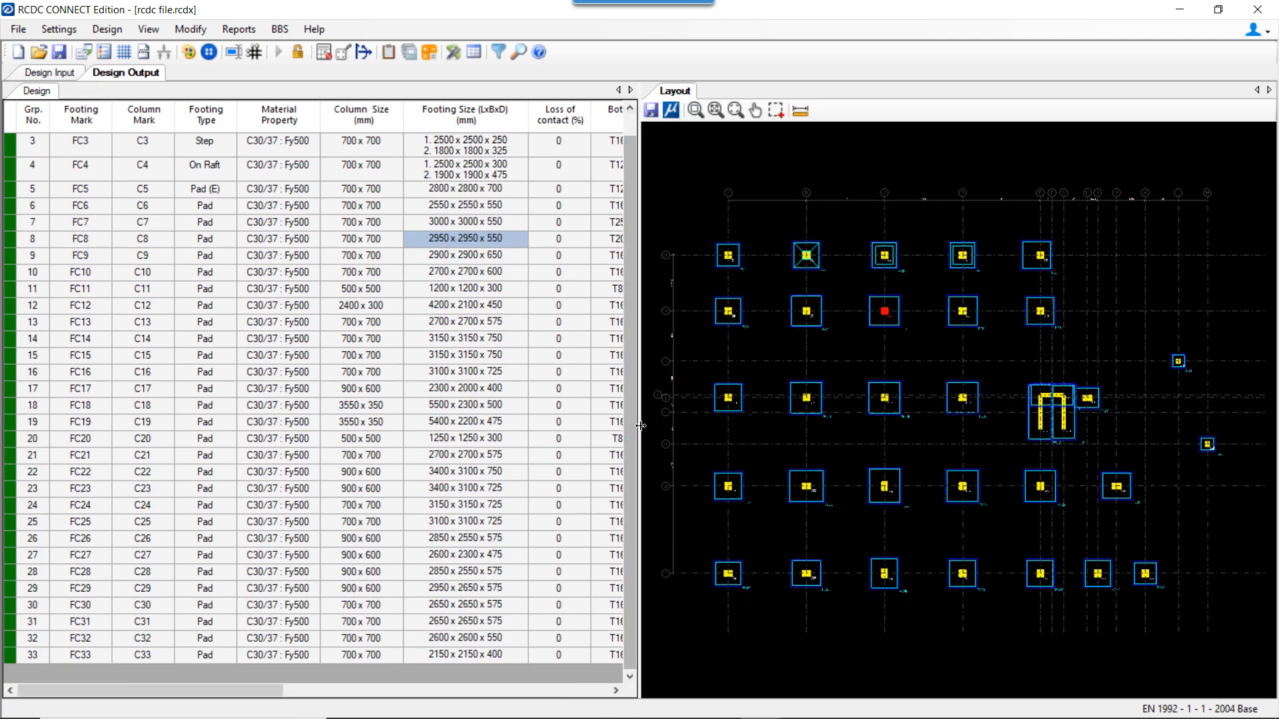
# - Widen the design table and review footing FC8's stirrups along L and B
pyautogui.moveTo(641, 426); pyautogui.dragTo(1254, 427)
pyautogui.click(988, 241)
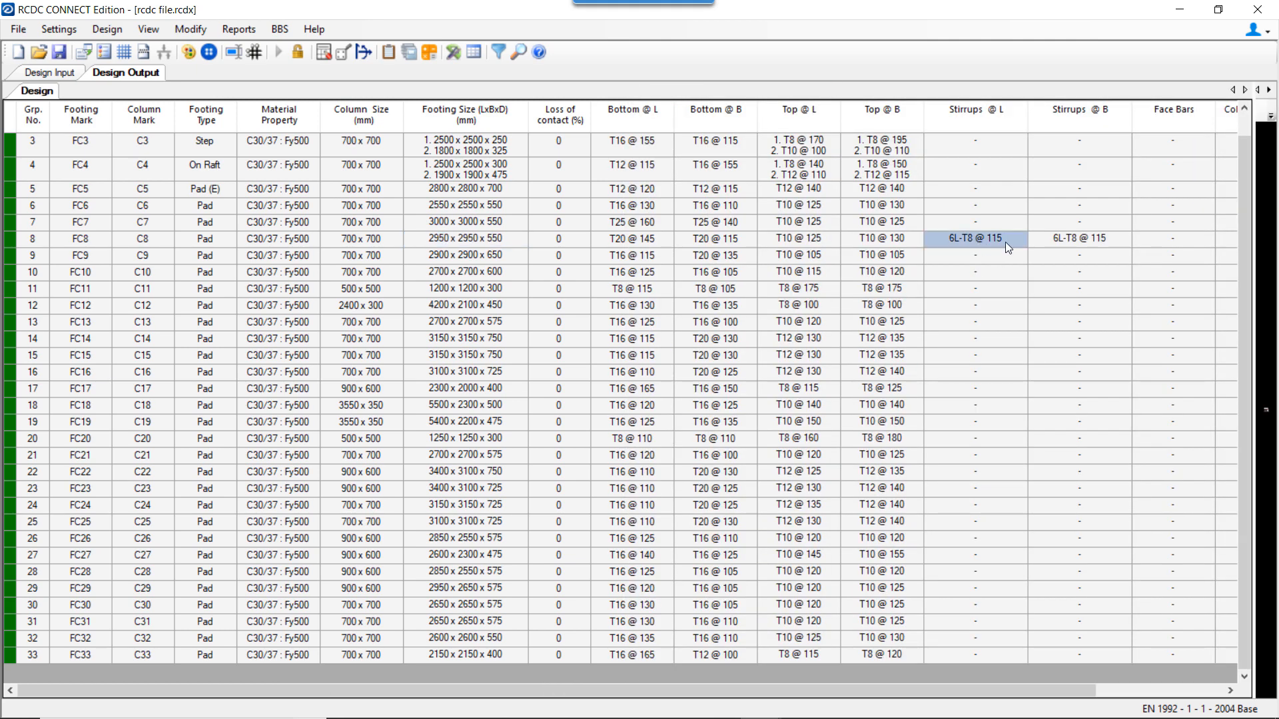
pyautogui.moveTo(987, 242); pyautogui.dragTo(1080, 242)
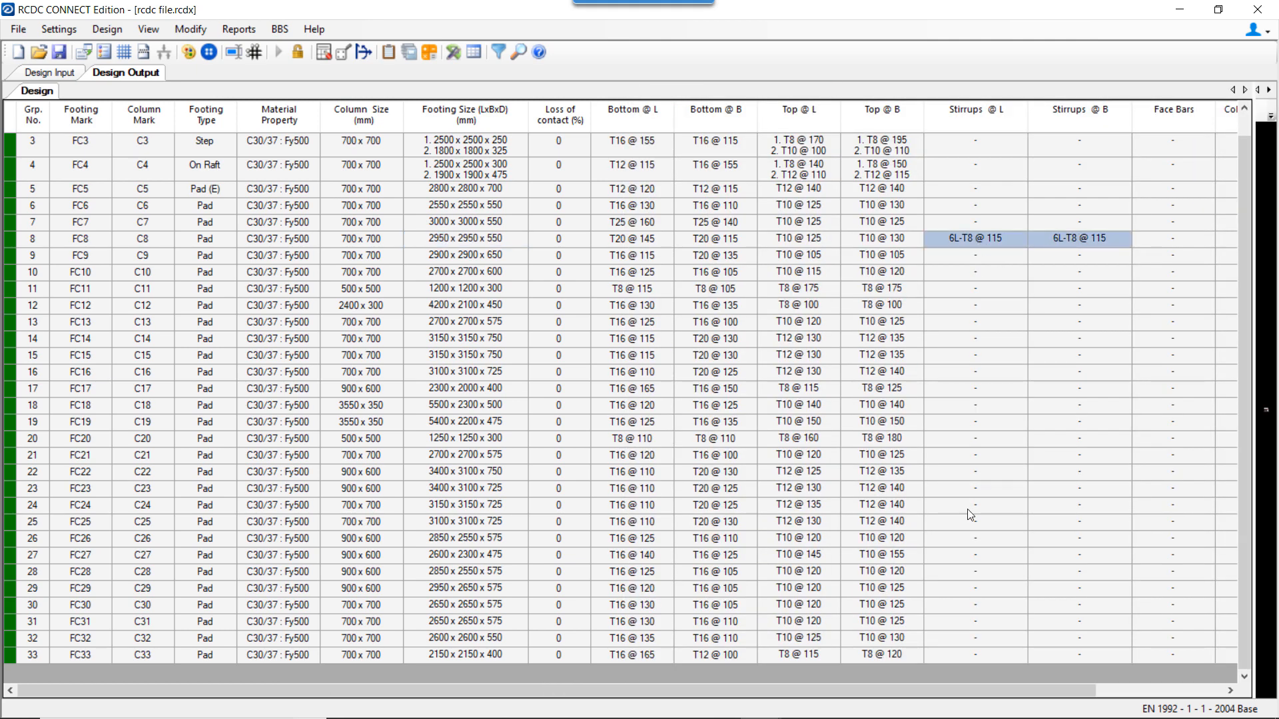
# - Open footing FC9 for reinforcement detailing and check the diameter options for its top and bottom bars along L
pyautogui.click(483, 257)
pyautogui.rightClick(483, 257)
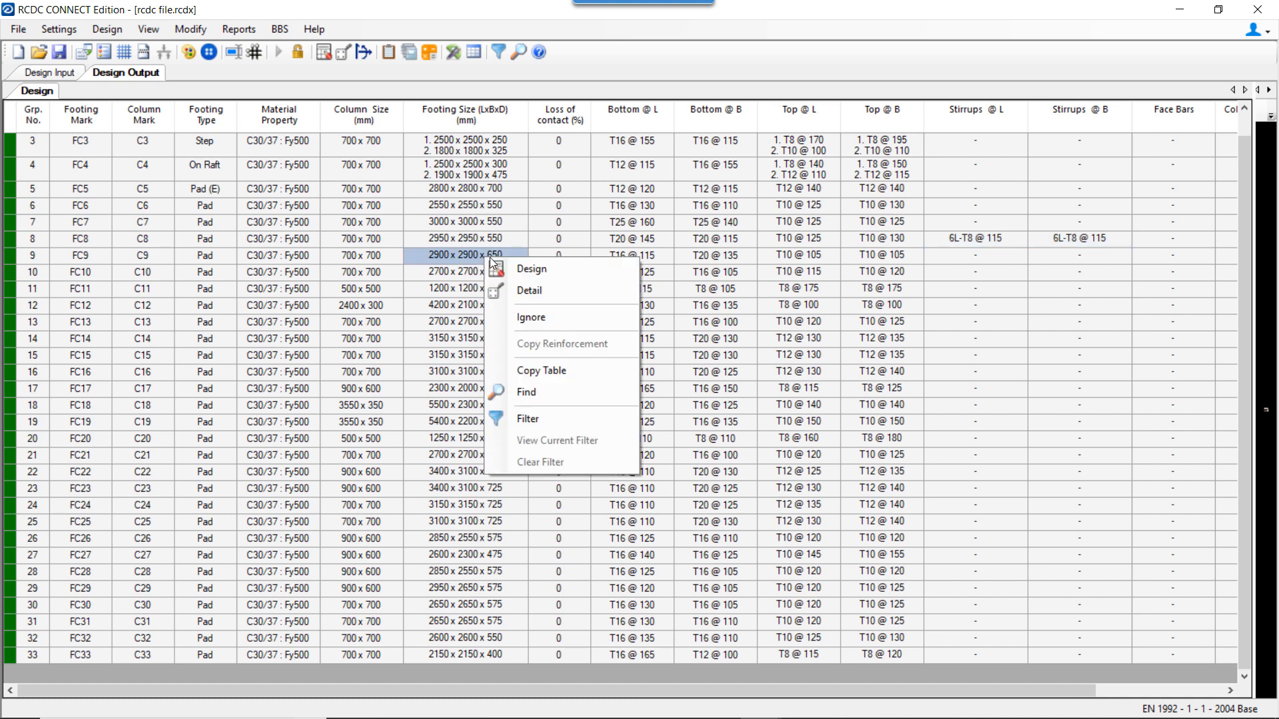
pyautogui.click(519, 288)
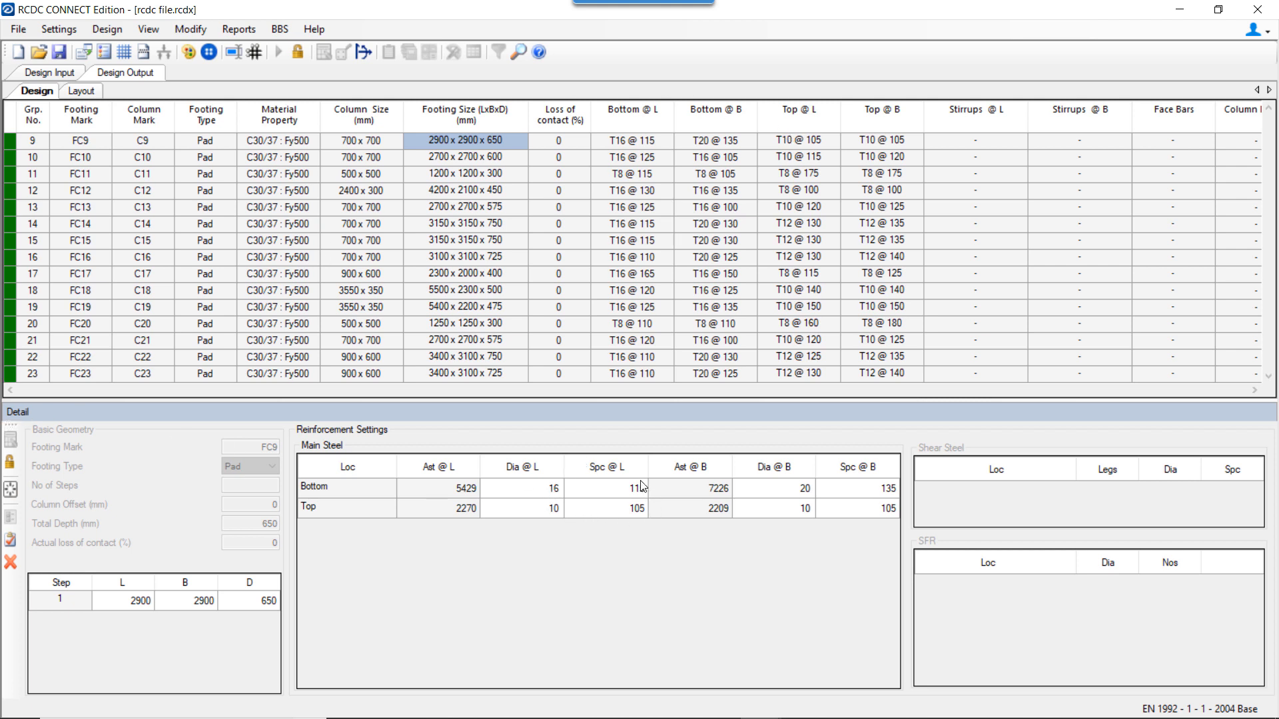
pyautogui.click(552, 492)
pyautogui.click(556, 511)
pyautogui.click(556, 508)
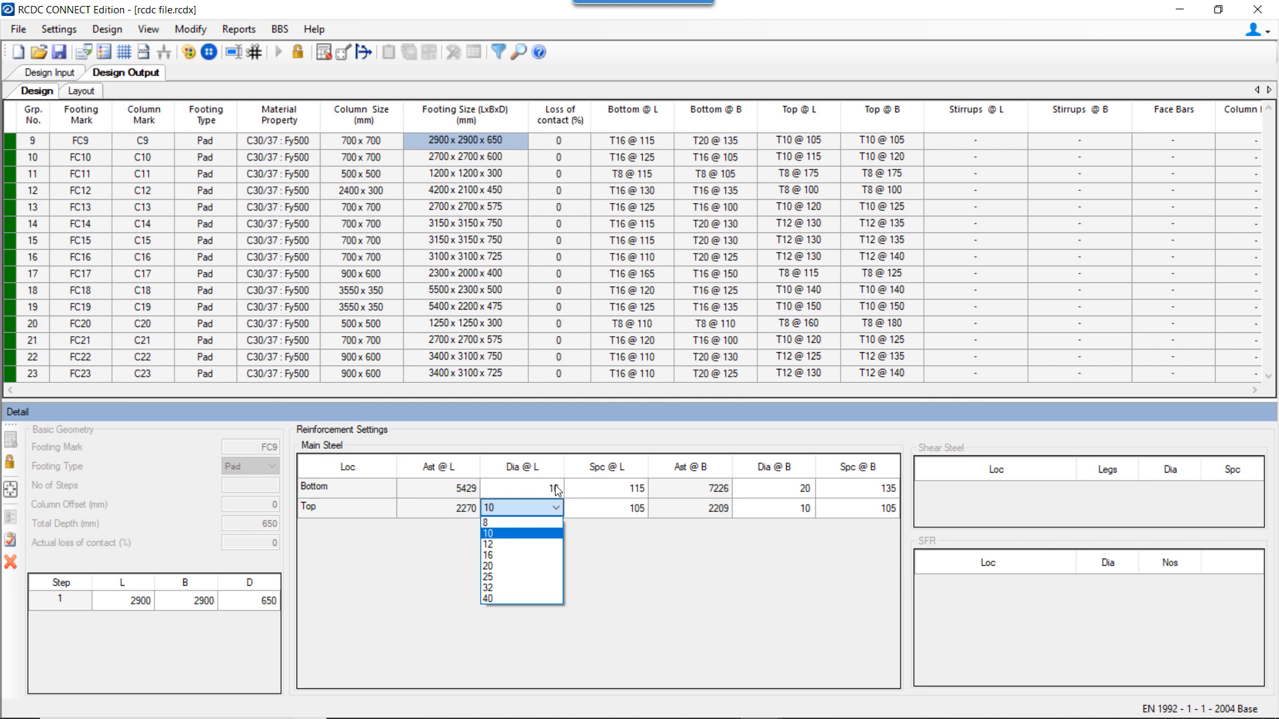
pyautogui.click(557, 490)
pyautogui.click(558, 487)
pyautogui.click(559, 486)
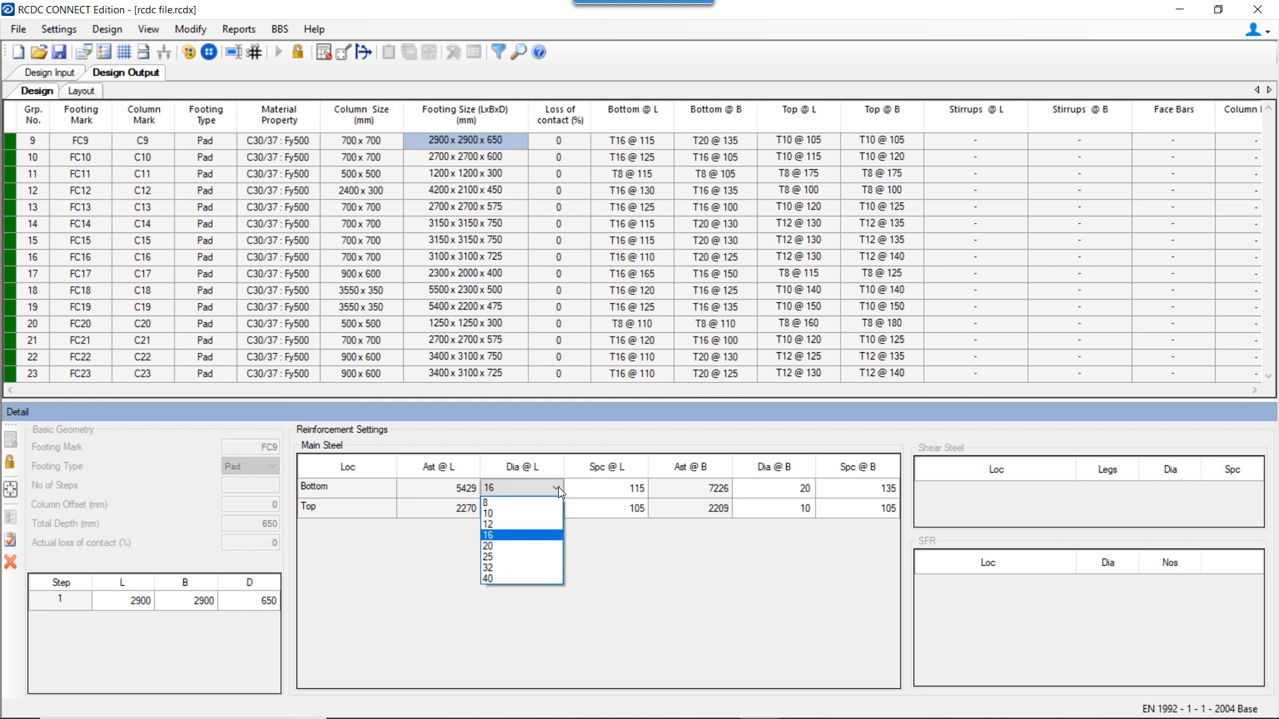
# - Try 16 mm bottom bars along L and 110 mm bottom bar spacing along B for footing FC9
pyautogui.click(551, 535)
pyautogui.click(601, 489)
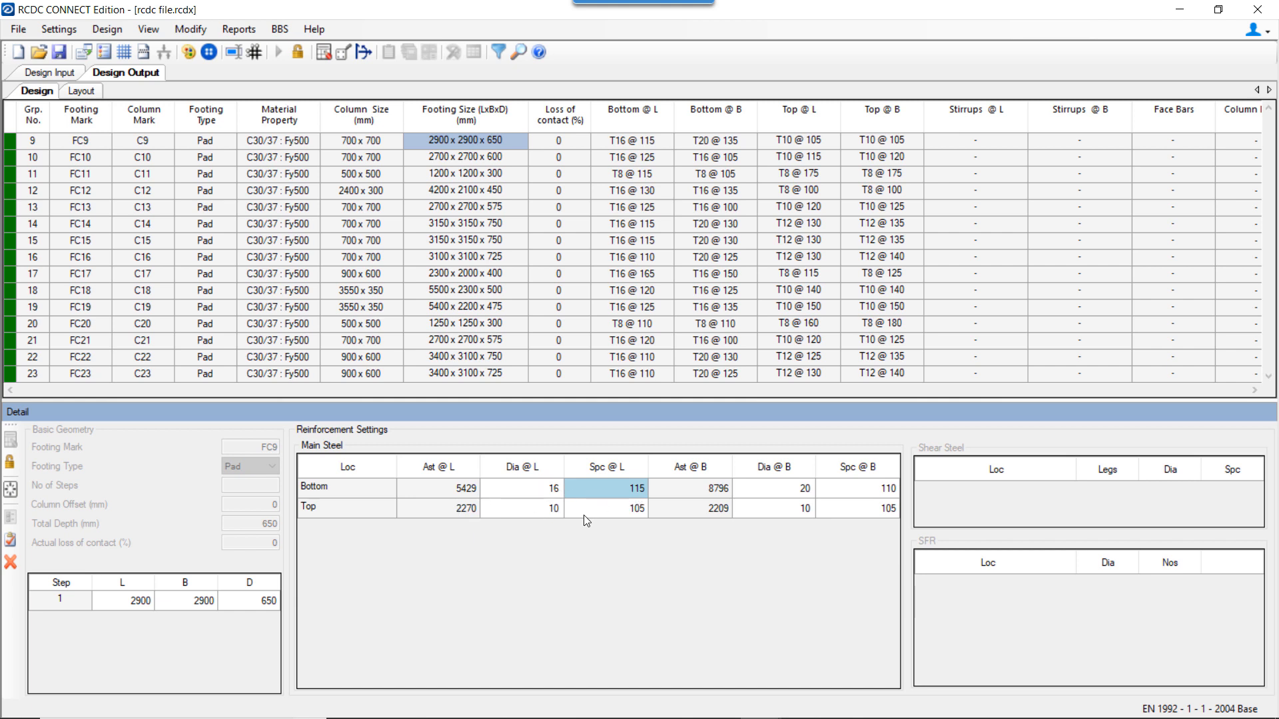
pyautogui.click(553, 492)
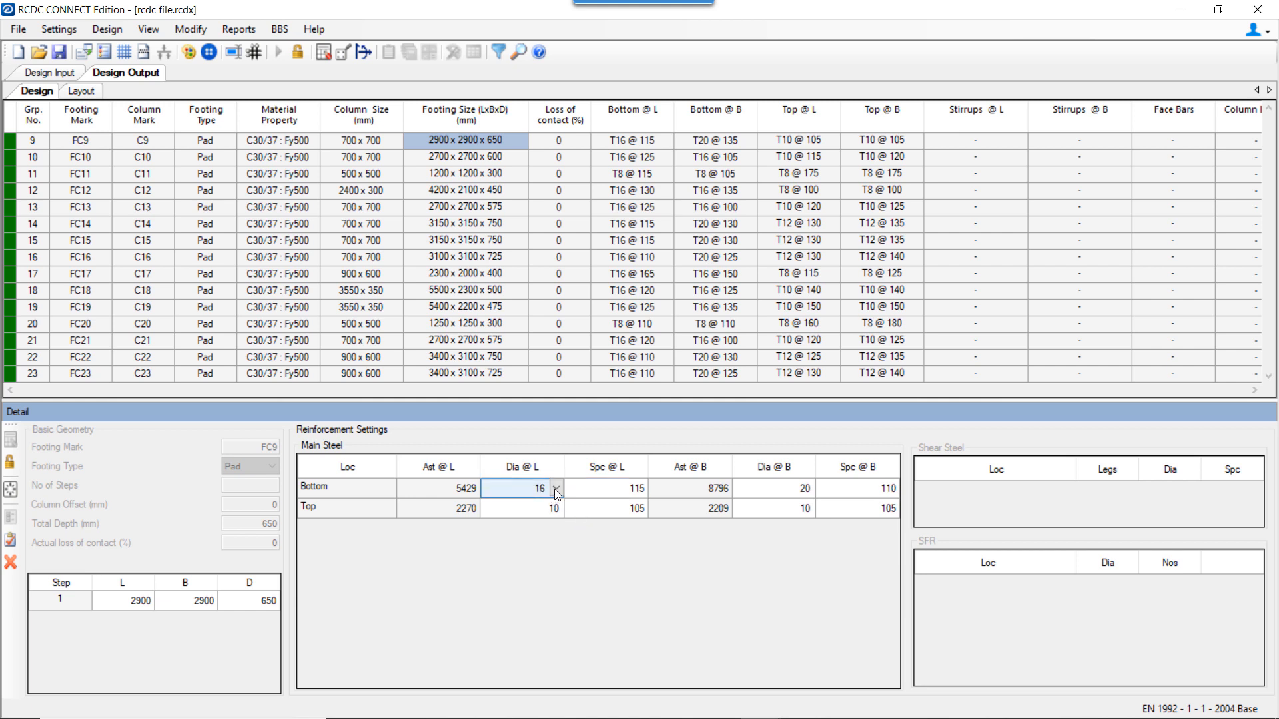
pyautogui.click(554, 489)
pyautogui.click(543, 535)
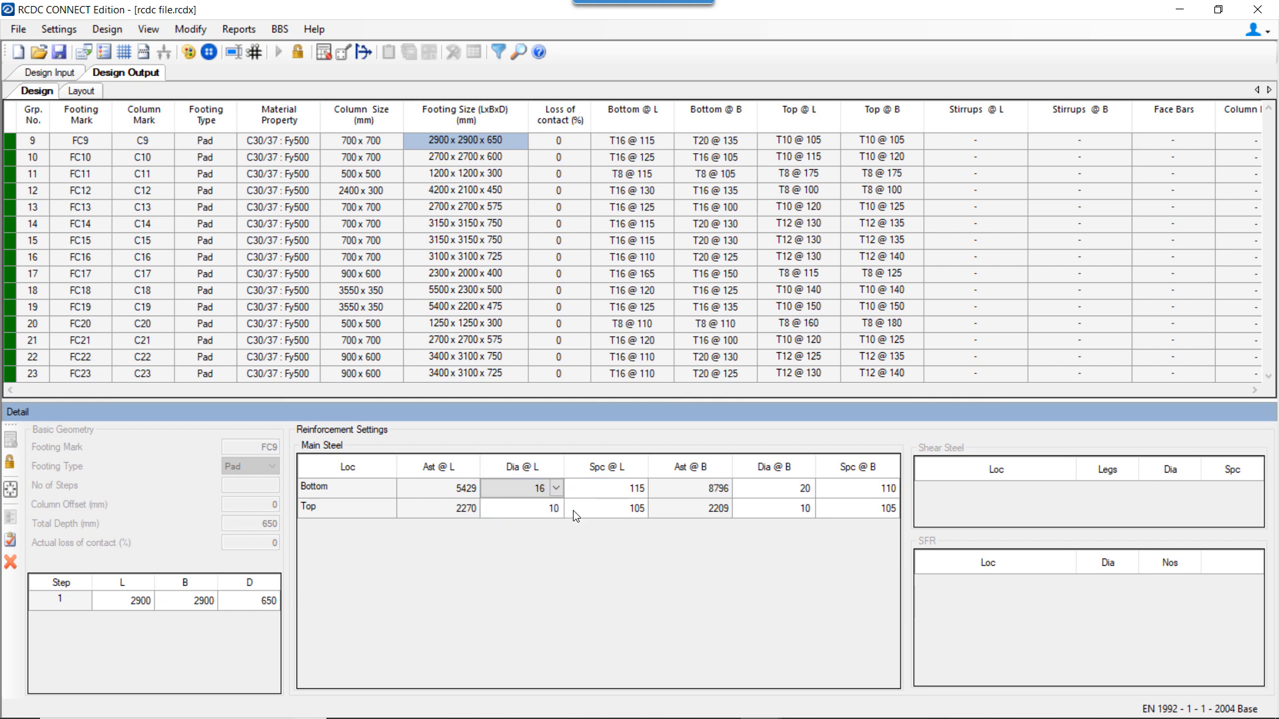
pyautogui.click(597, 487)
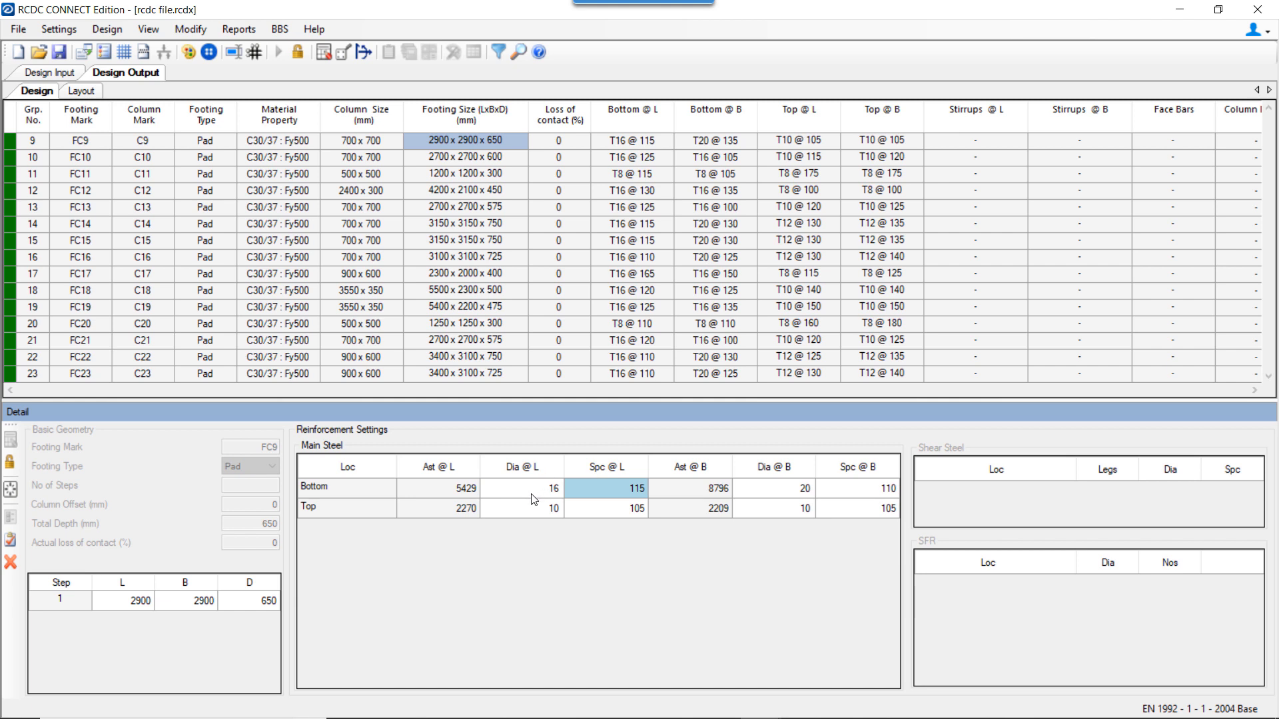
# - Review the reinforcement area, spacing and rebar diameter limits in the reinforcement settings and close them
pyautogui.click(75, 32)
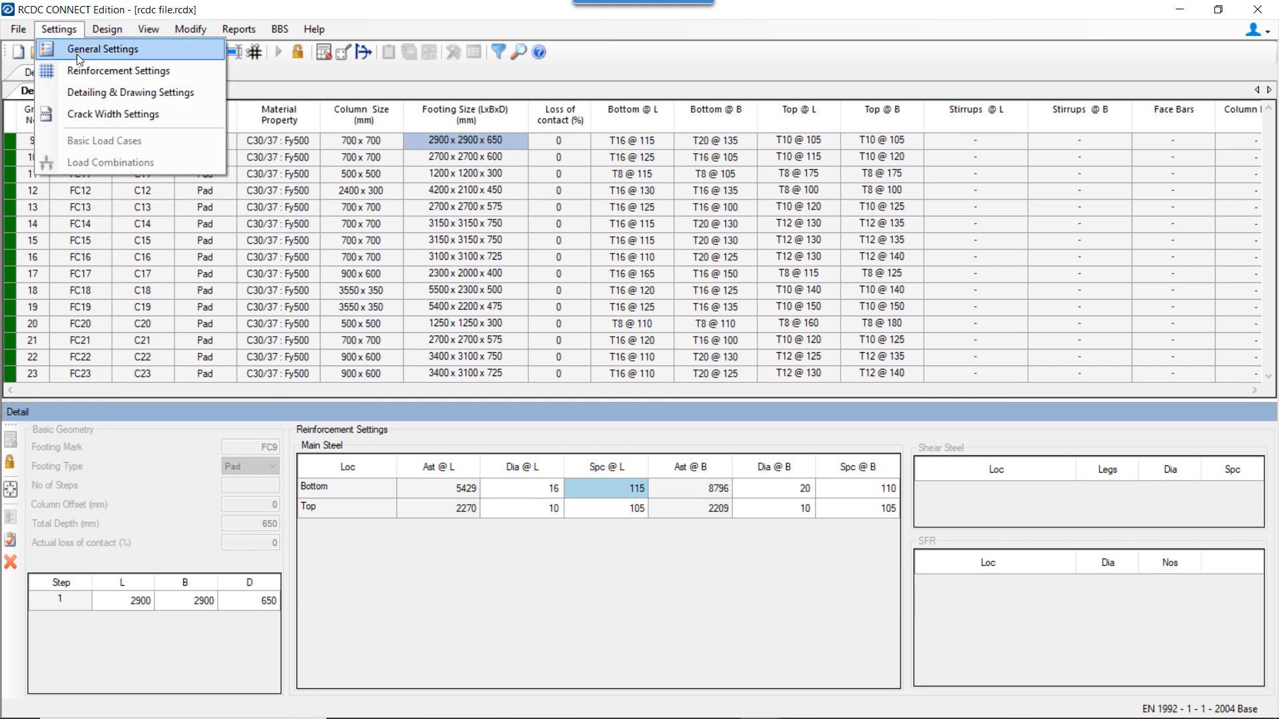
pyautogui.click(83, 71)
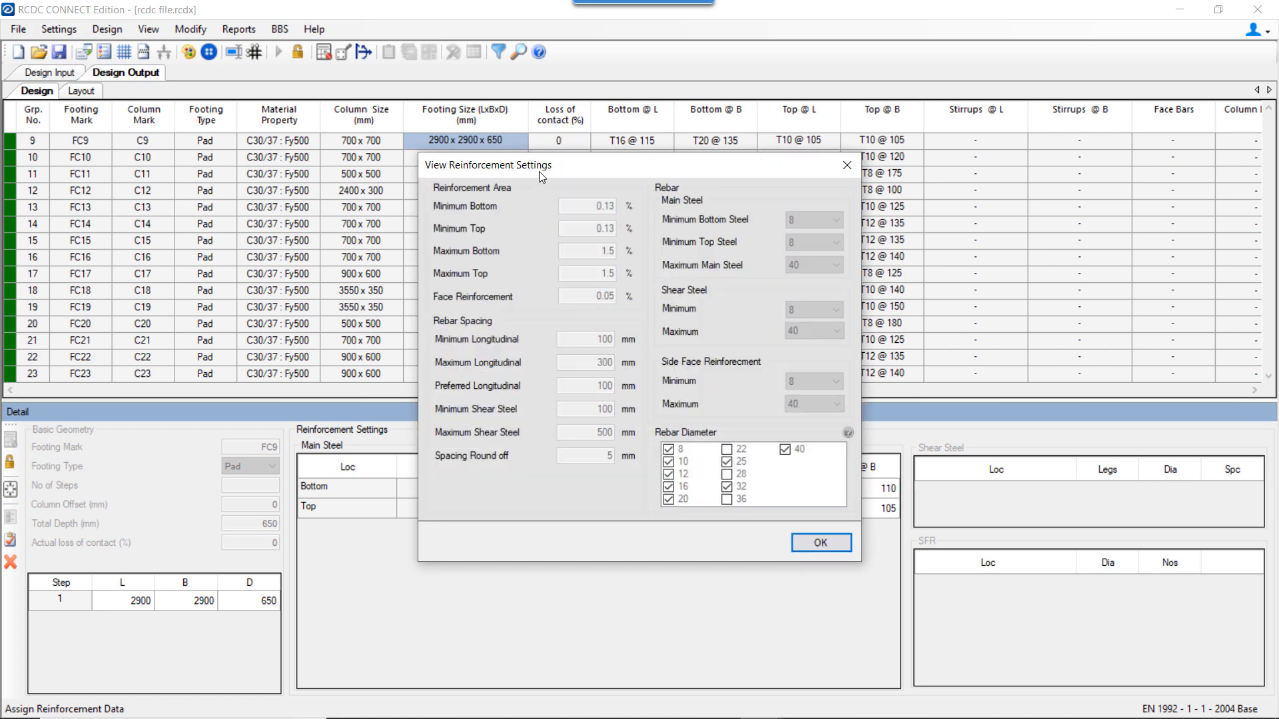
pyautogui.moveTo(539, 170); pyautogui.dragTo(158, 29)
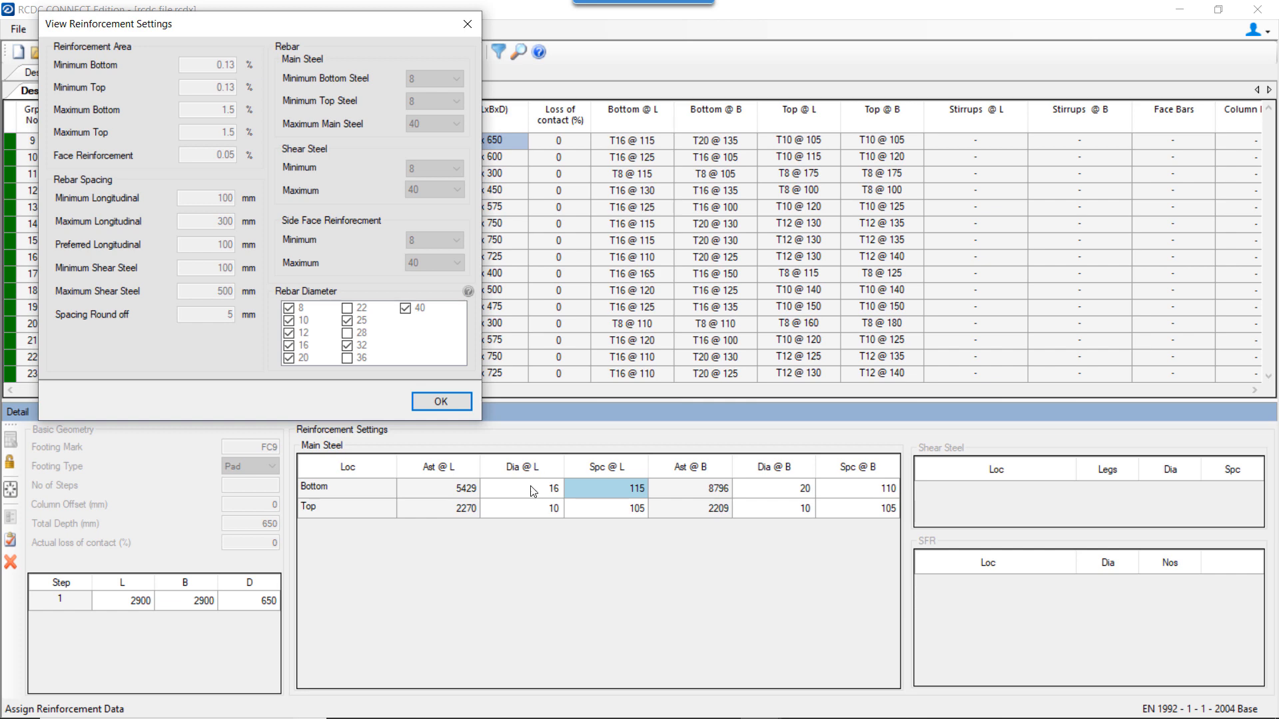
pyautogui.click(448, 404)
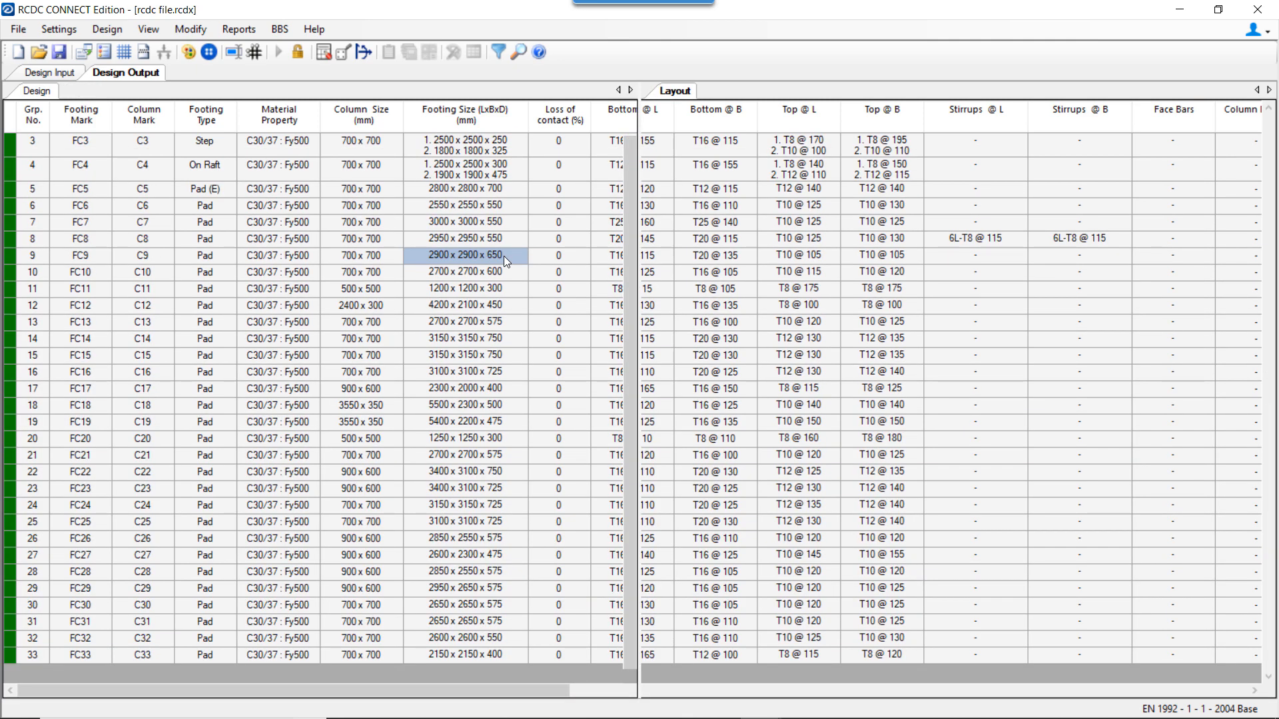
# - Copy footing FC21's bottom reinforcement along L, T16 @ 120, and paste it onto footing FC19
pyautogui.rightClick(503, 256)
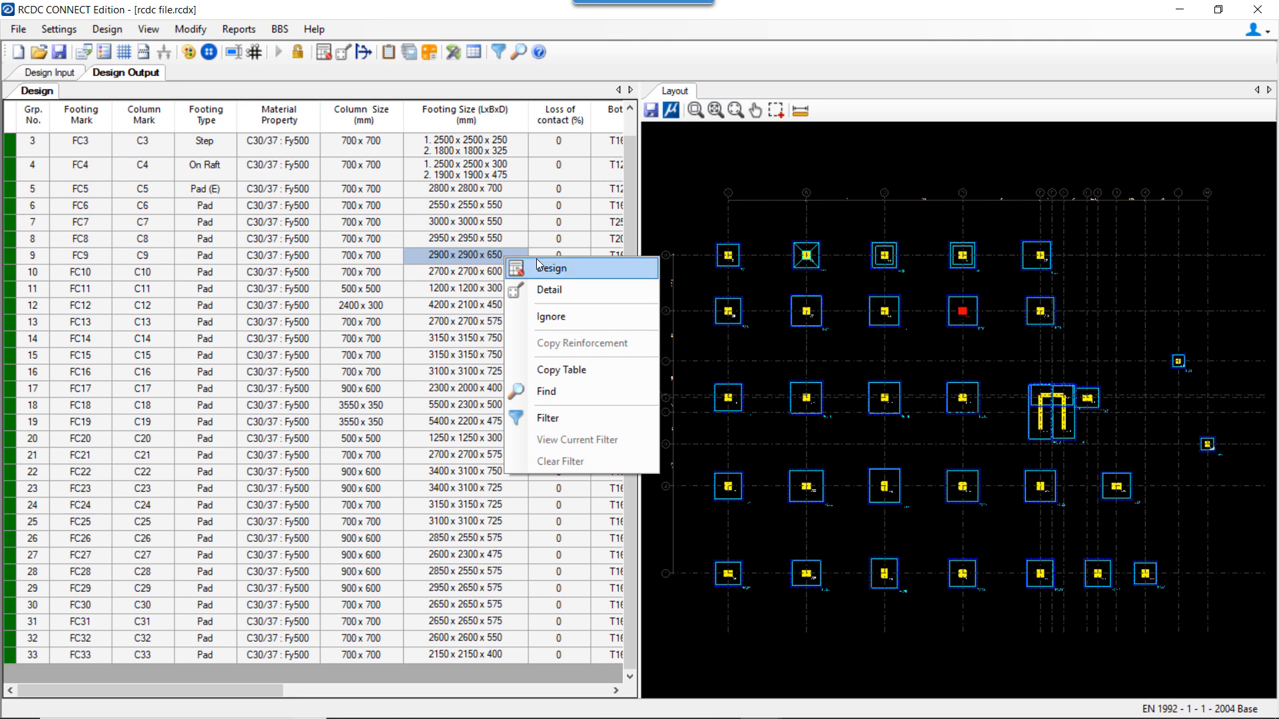
pyautogui.click(450, 273)
pyautogui.moveTo(238, 684)
pyautogui.mouseDown()
pyautogui.moveTo(461, 670)
pyautogui.moveTo(431, 671)
pyautogui.mouseUp()
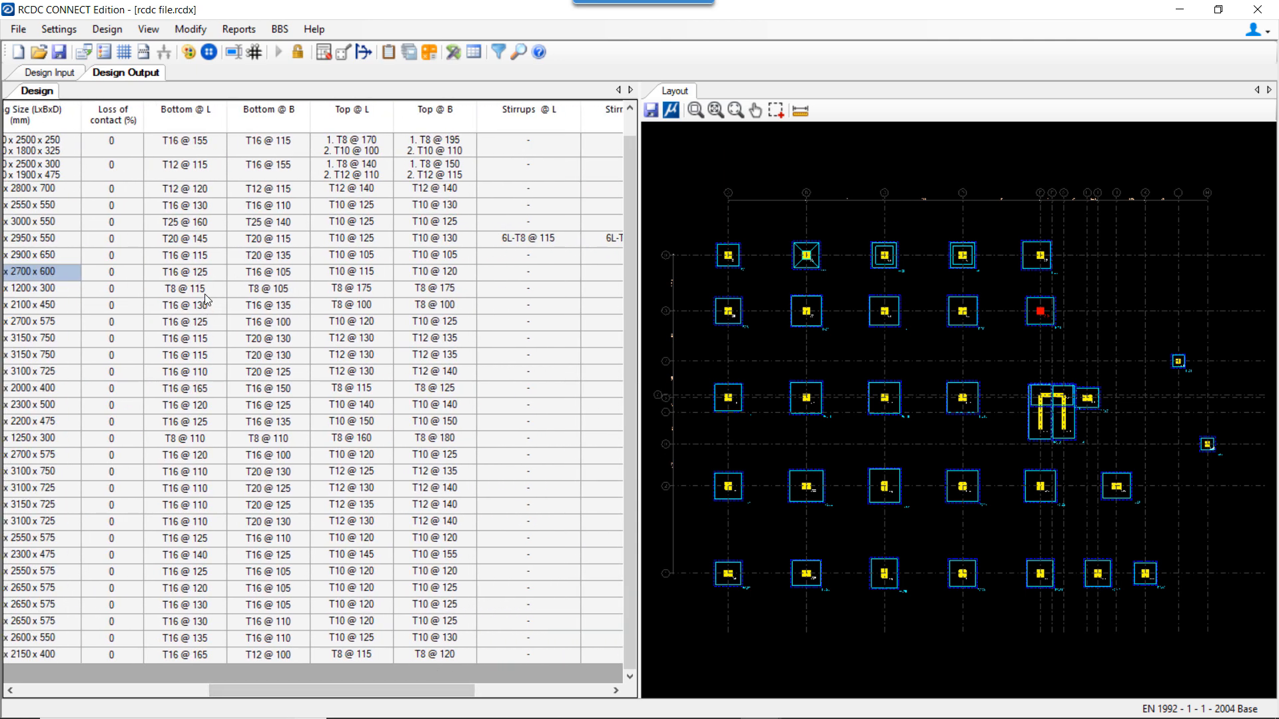
pyautogui.click(206, 457)
pyautogui.rightClick(212, 453)
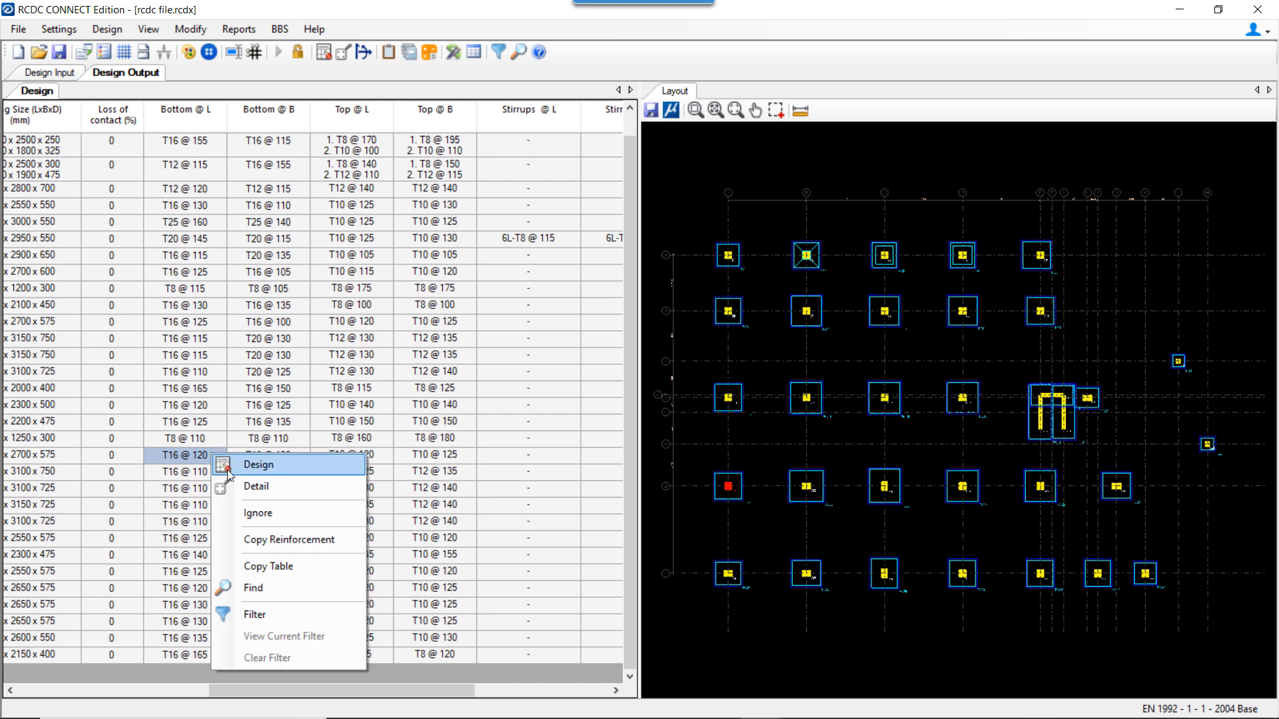
pyautogui.click(266, 538)
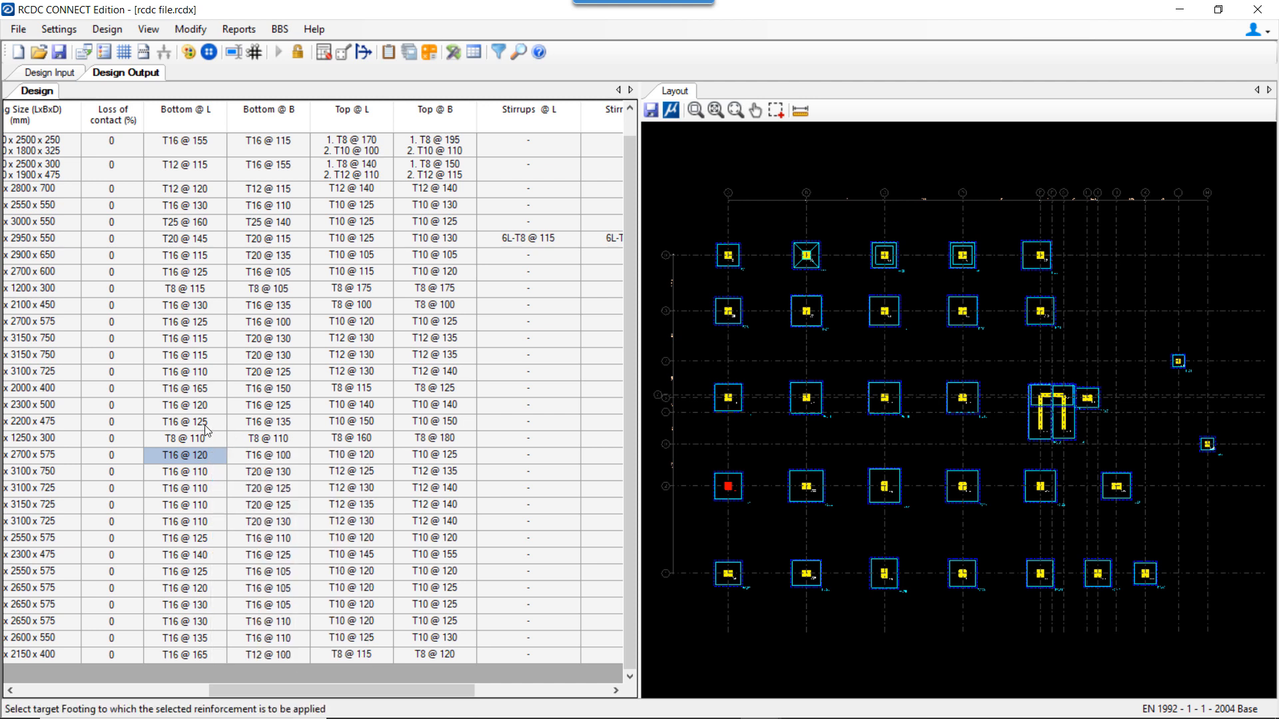
pyautogui.click(179, 421)
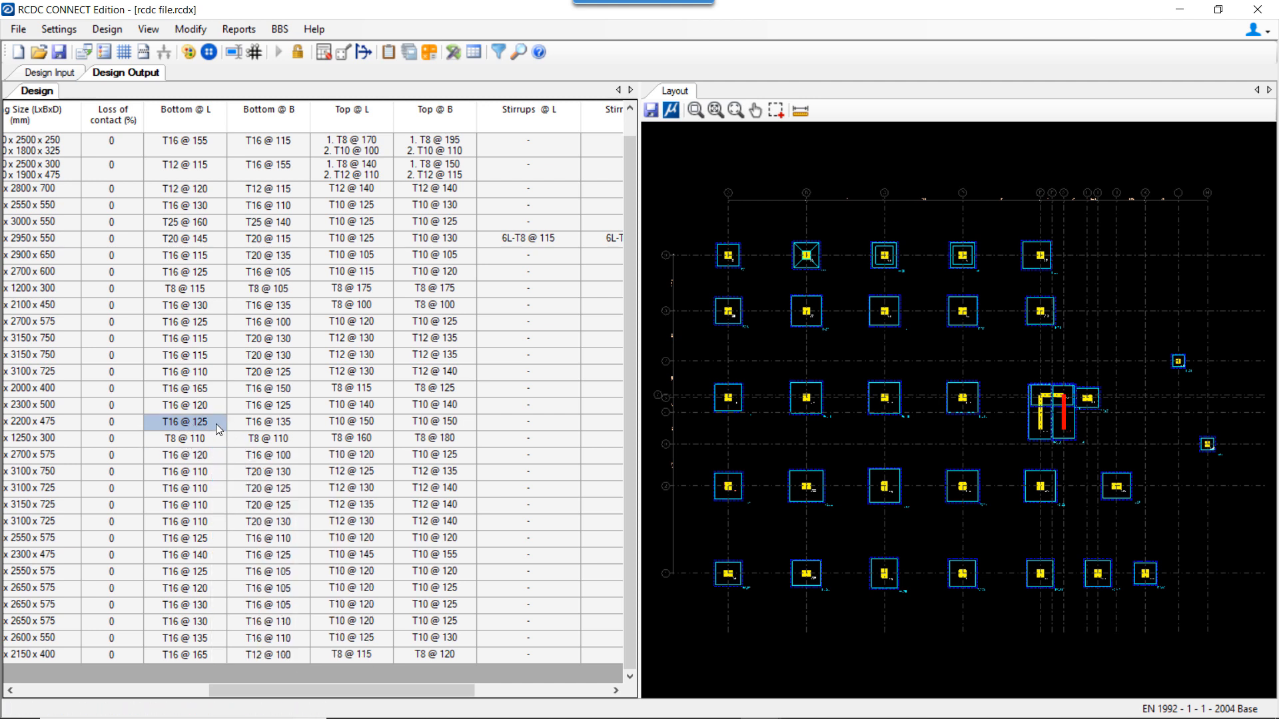
pyautogui.rightClick(216, 423)
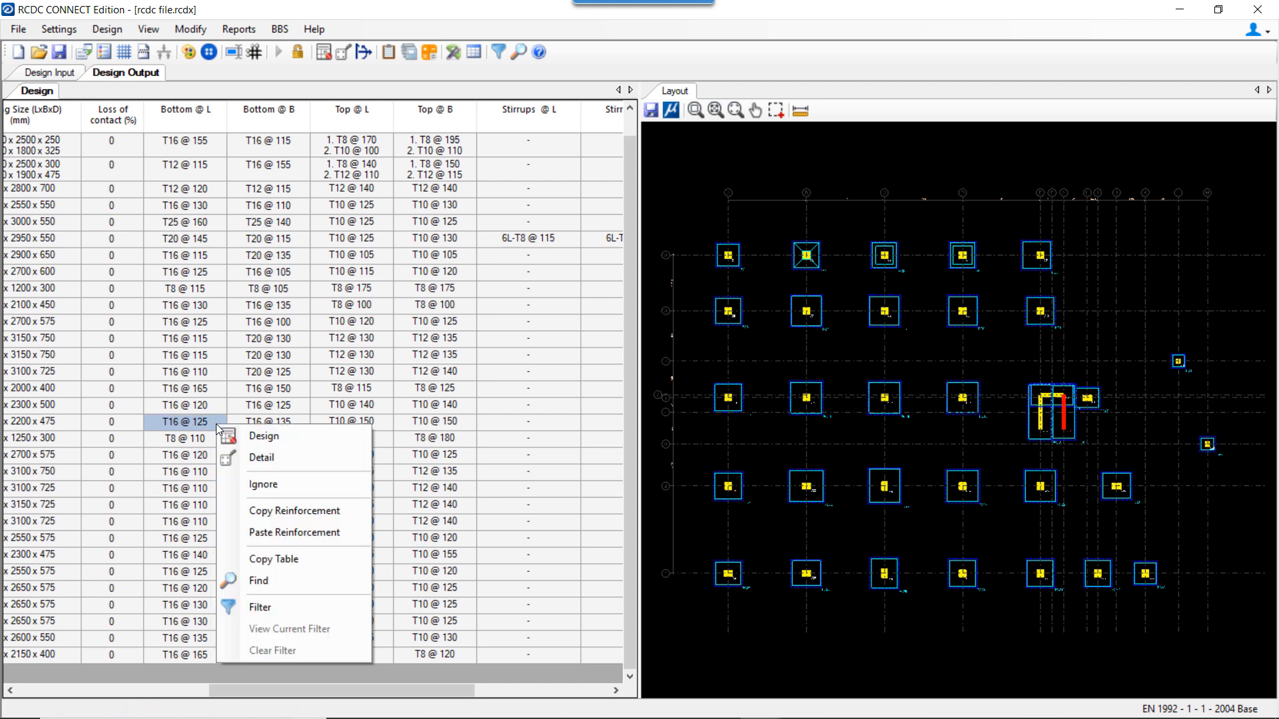
pyautogui.click(318, 533)
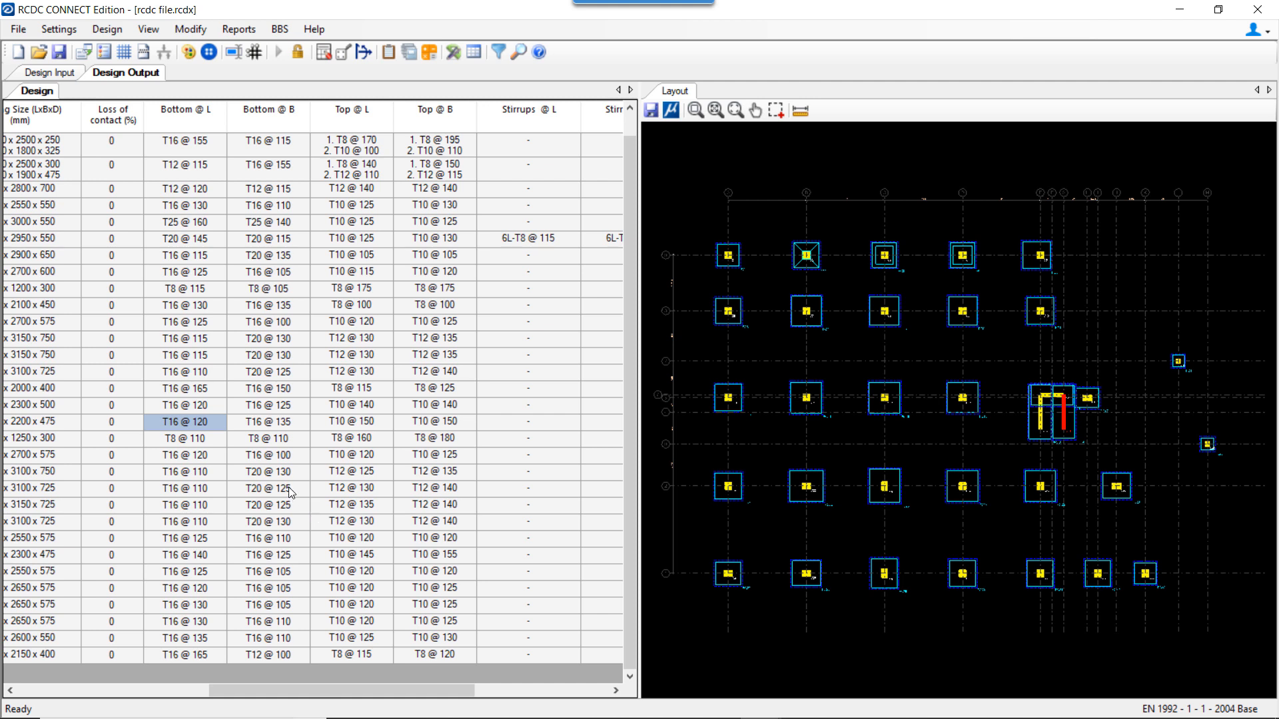
# - Try to copy footing FC17's bottom reinforcement along L, T16 @ 165, onto footing FC19
pyautogui.click(199, 387)
pyautogui.rightClick(198, 387)
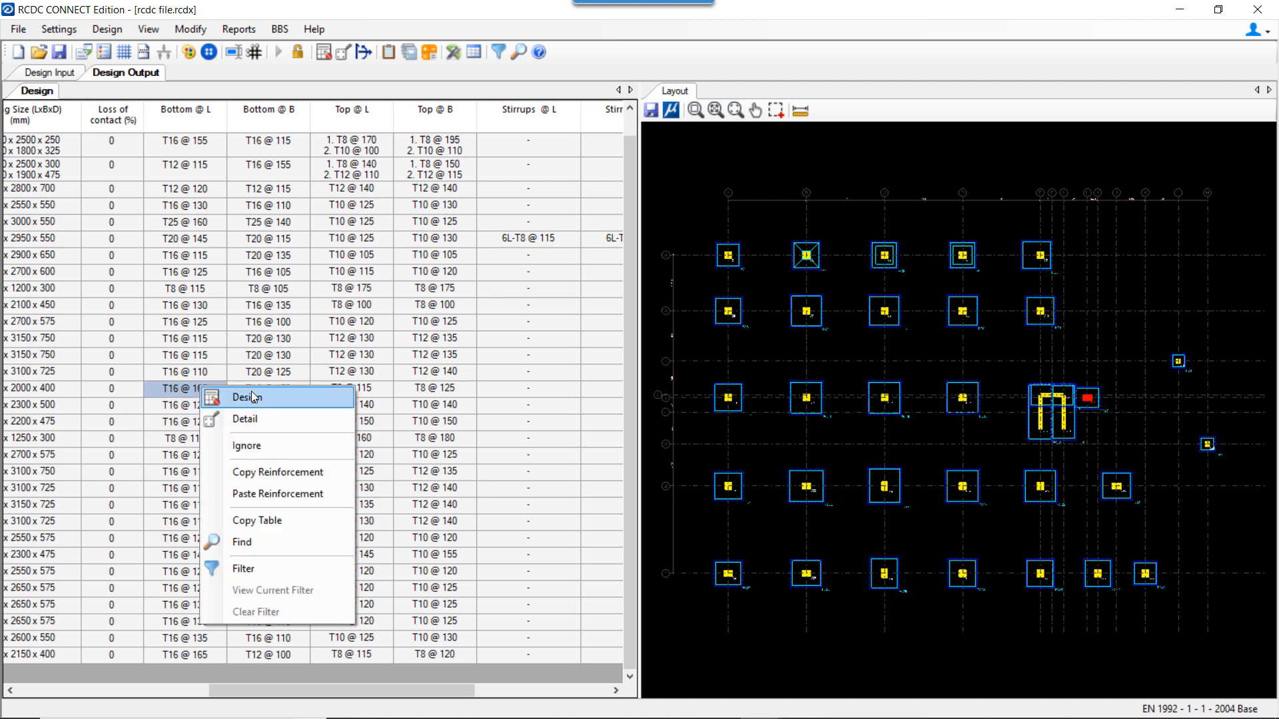
pyautogui.click(259, 468)
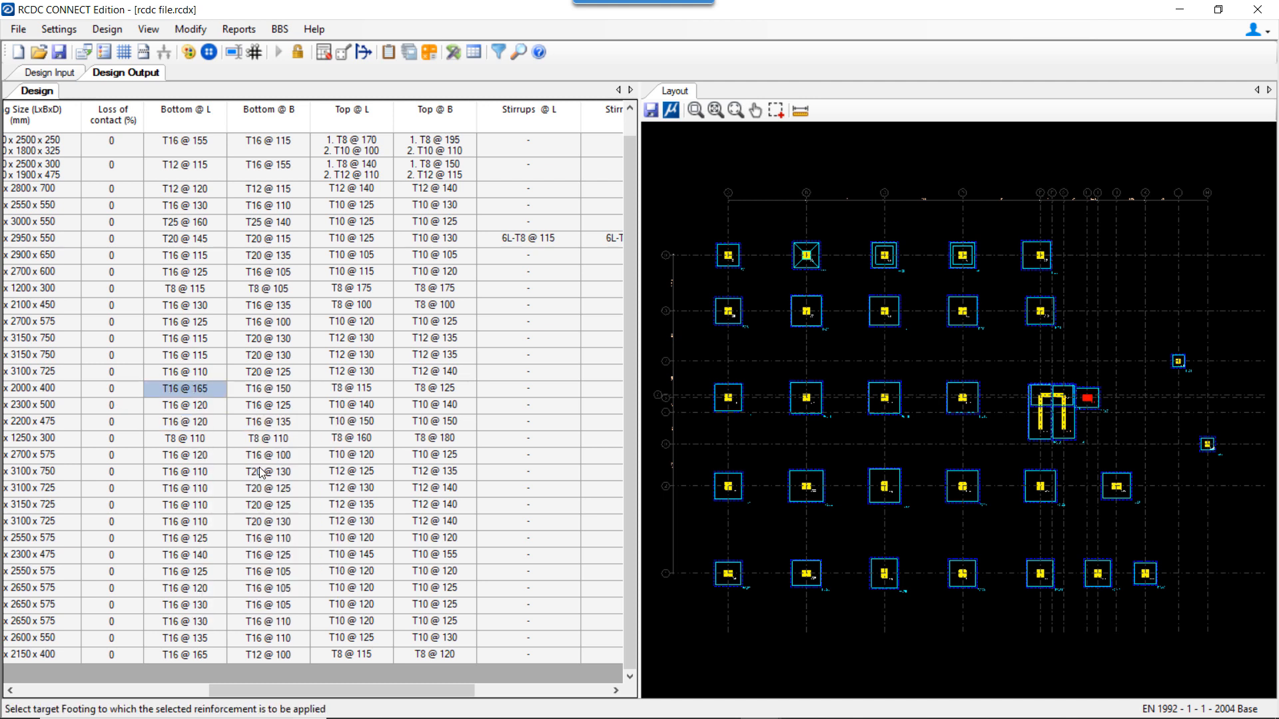
pyautogui.click(212, 423)
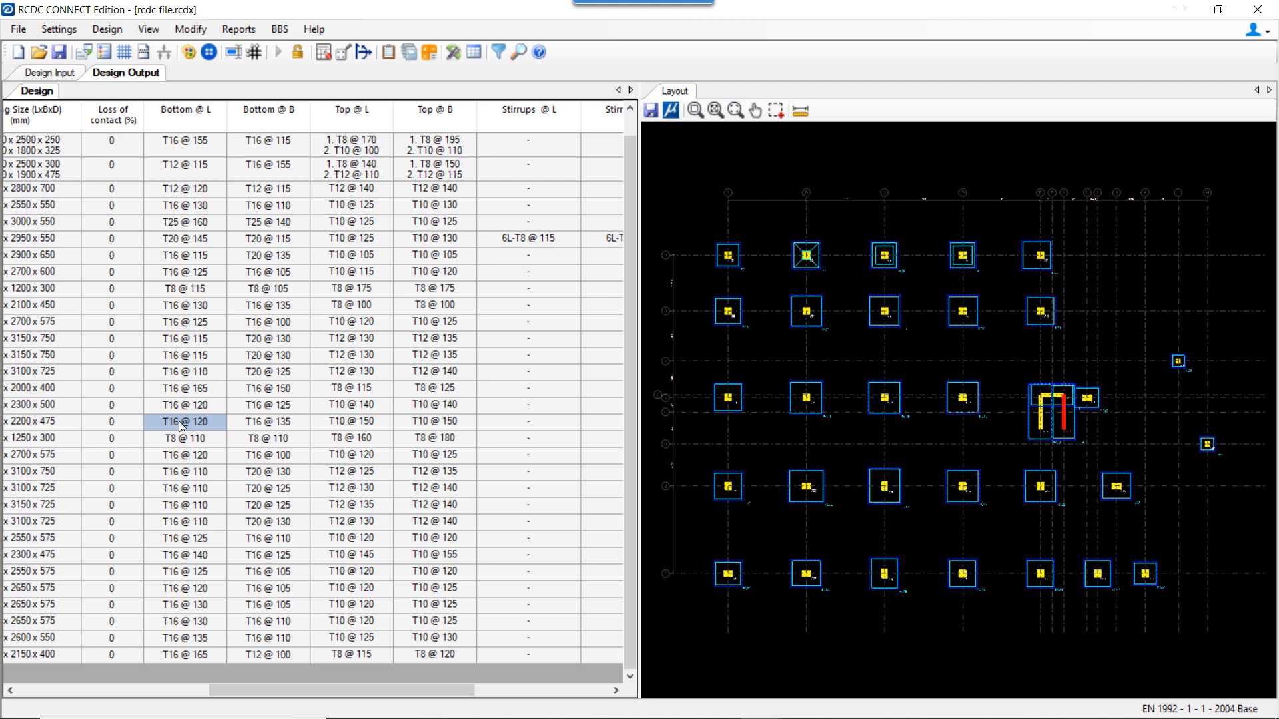
pyautogui.rightClick(222, 424)
pyautogui.click(278, 534)
pyautogui.moveTo(218, 423)
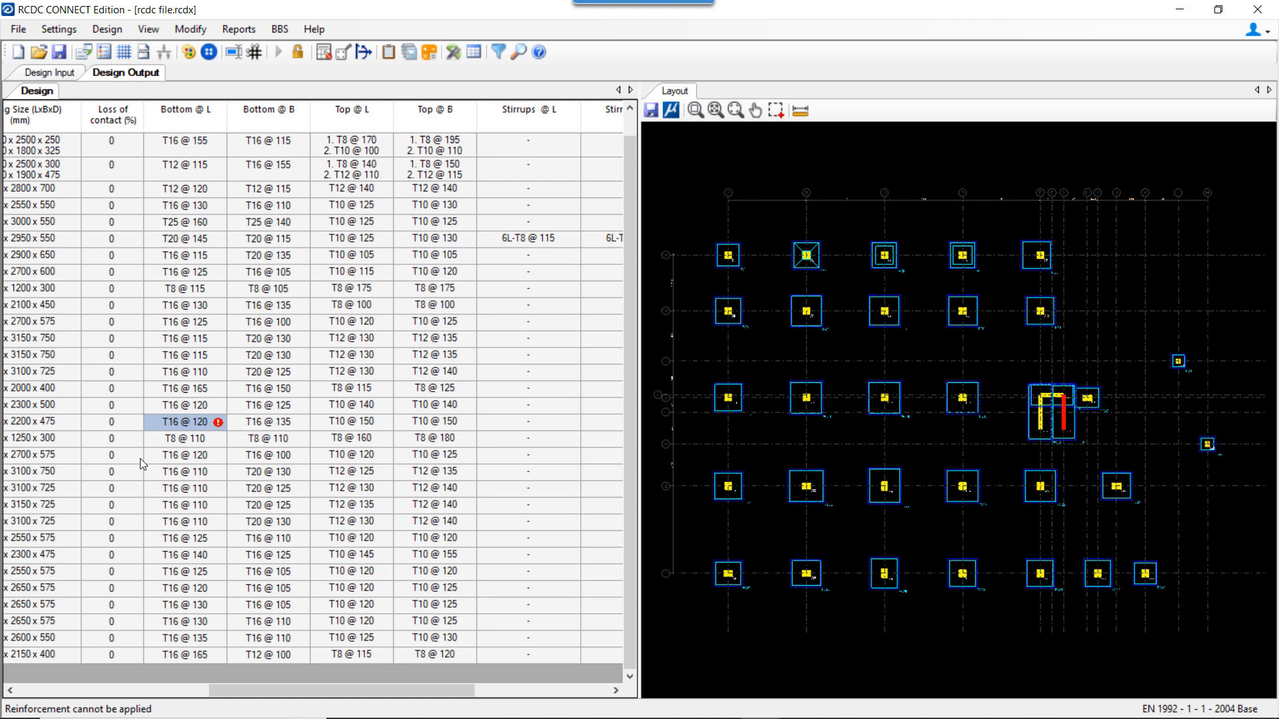
pyautogui.click(162, 437)
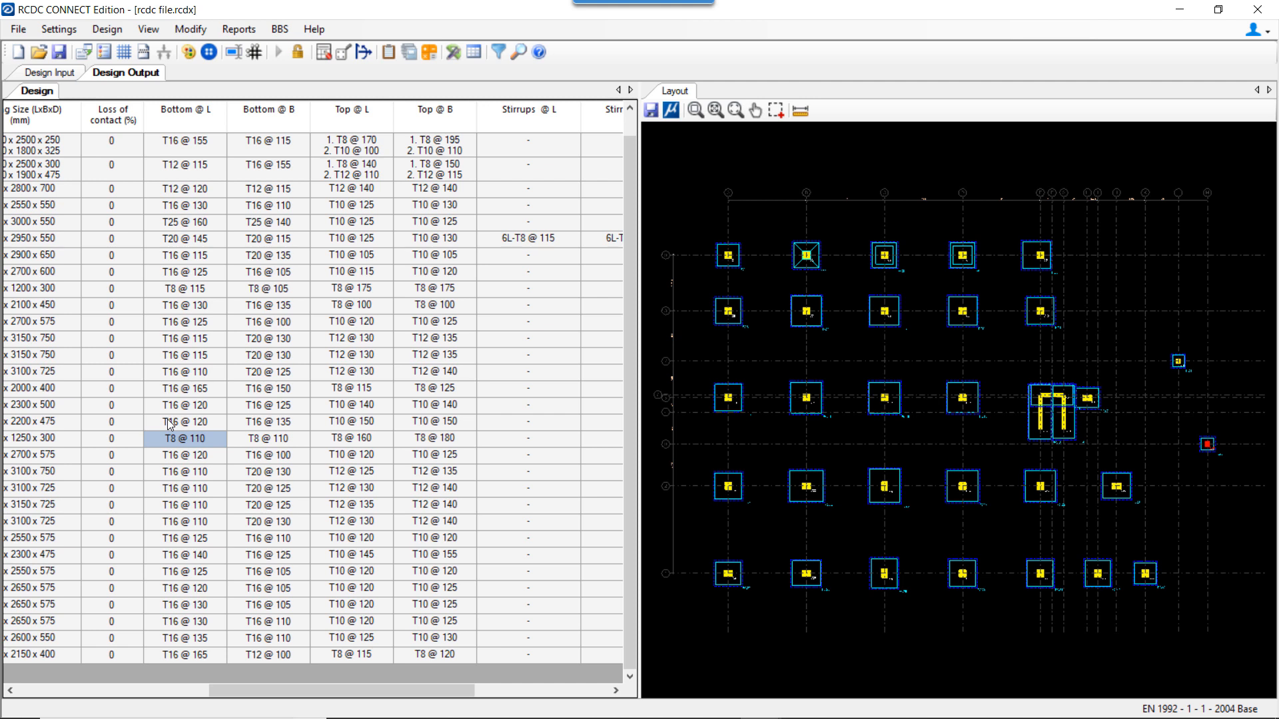
# - Generate the text schedule of the footings in the vertical format
pyautogui.click(239, 29)
pyautogui.moveTo(260, 42)
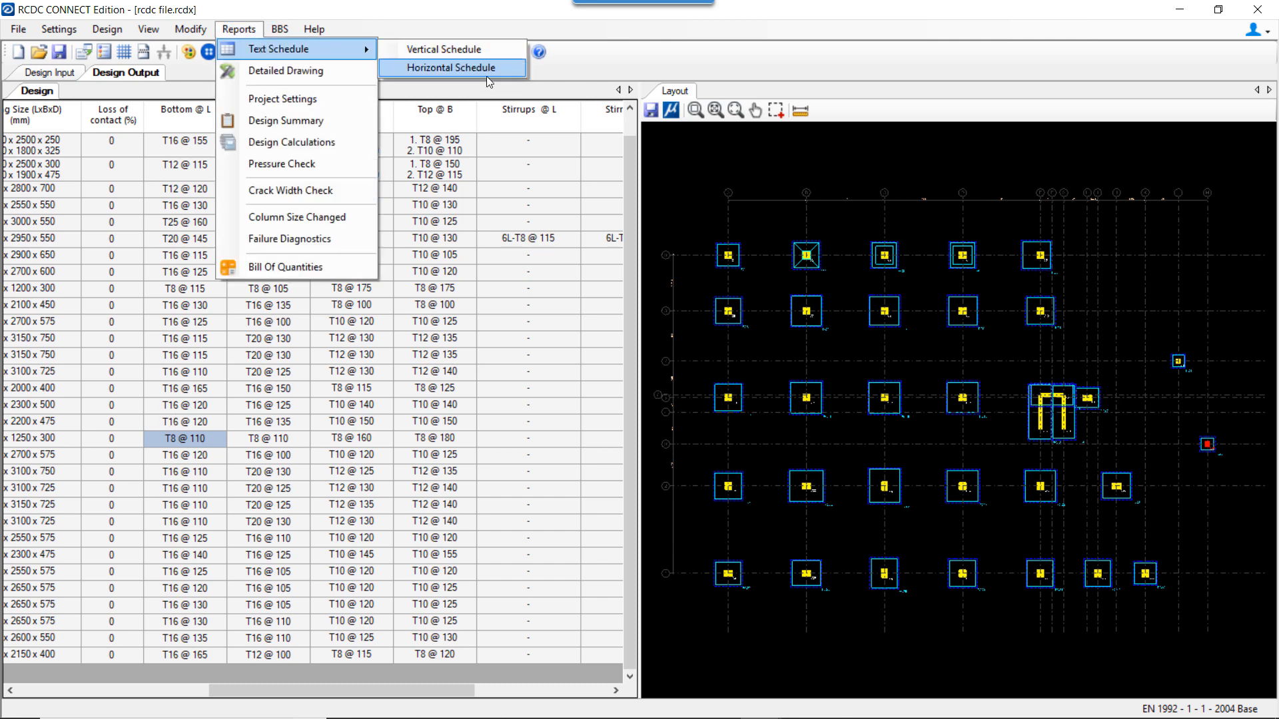
pyautogui.click(489, 52)
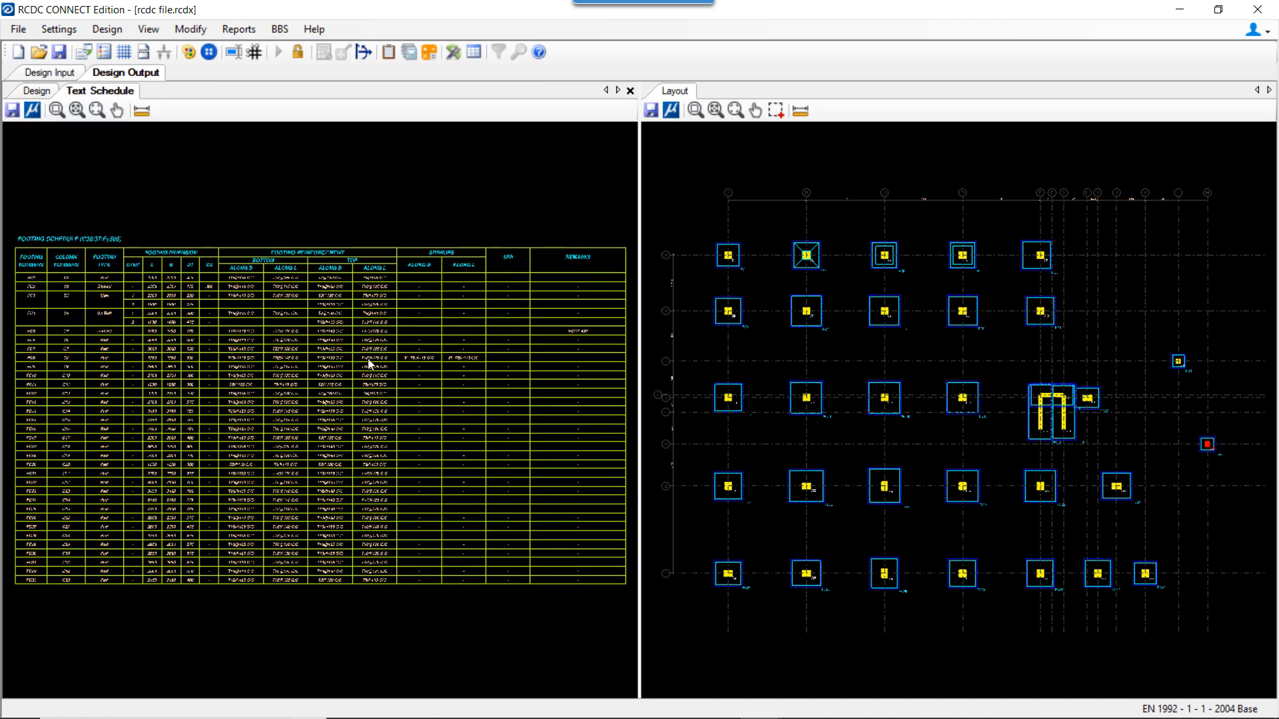
# - Examine the footing schedule across its dimension, reinforcement, stirrup, SFR and remarks columns
pyautogui.moveTo(293, 396)
pyautogui.mouseDown(button='middle')
pyautogui.moveTo(408, 371)
pyautogui.moveTo(372, 330)
pyautogui.mouseUp(button='middle')
pyautogui.scroll(3, 147, 280)
pyautogui.scroll(2, 147, 286)
pyautogui.scroll(-3, 211, 325)
pyautogui.moveTo(421, 254); pyautogui.dragTo(332, 309, button='middle')
pyautogui.scroll(8, 274, 244)
pyautogui.moveTo(478, 360); pyautogui.dragTo(308, 351, button='middle')
pyautogui.moveTo(622, 394); pyautogui.dragTo(308, 388, button='middle')
pyautogui.scroll(-4, 314, 382)
pyautogui.scroll(-1, 366, 394)
pyautogui.moveTo(592, 370); pyautogui.dragTo(400, 351, button='middle')
pyautogui.moveTo(495, 477); pyautogui.dragTo(293, 472, button='middle')
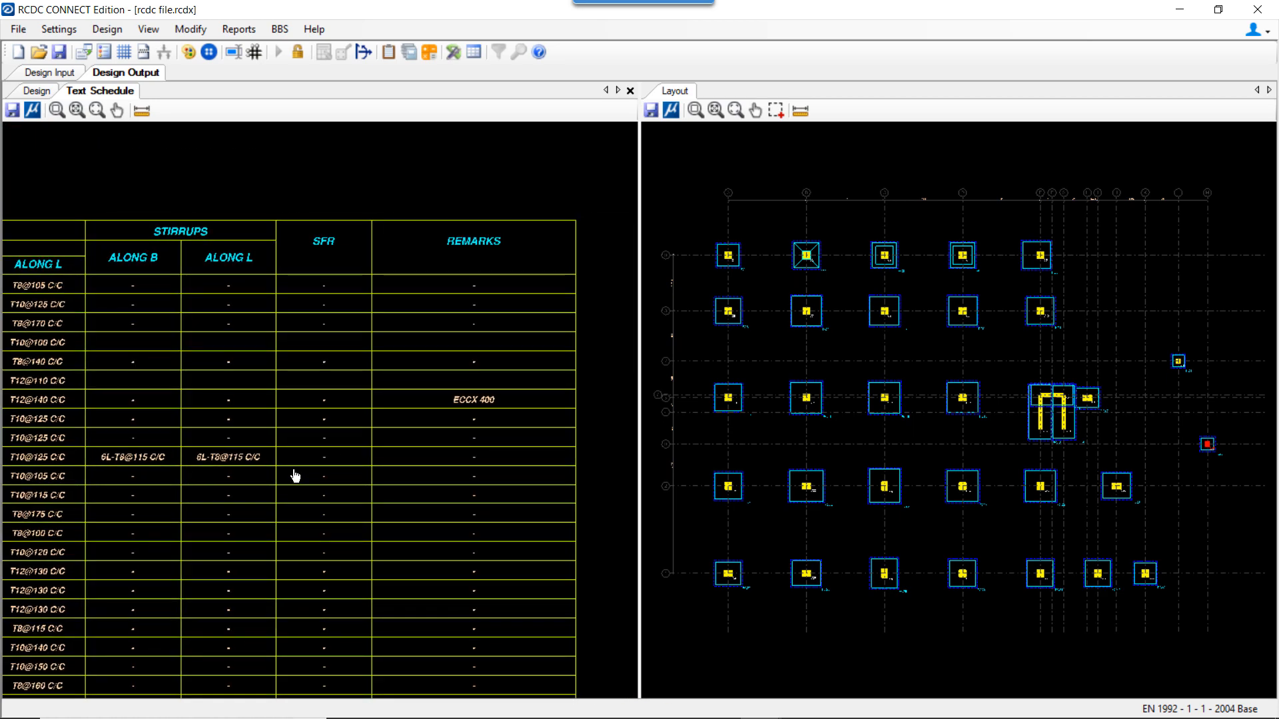
# - Generate the text schedule of the footings in the horizontal format and view its columns across the footings
pyautogui.click(238, 29)
pyautogui.moveTo(309, 50)
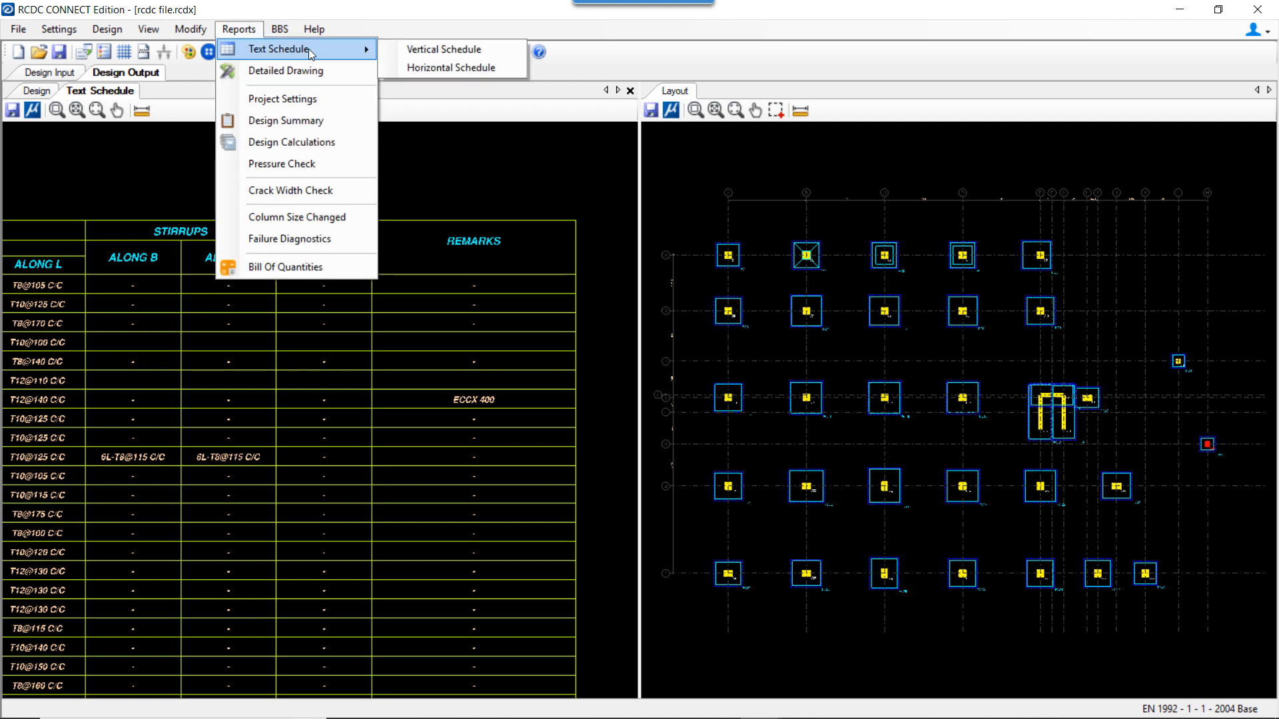
pyautogui.click(442, 73)
pyautogui.scroll(10, 428, 414)
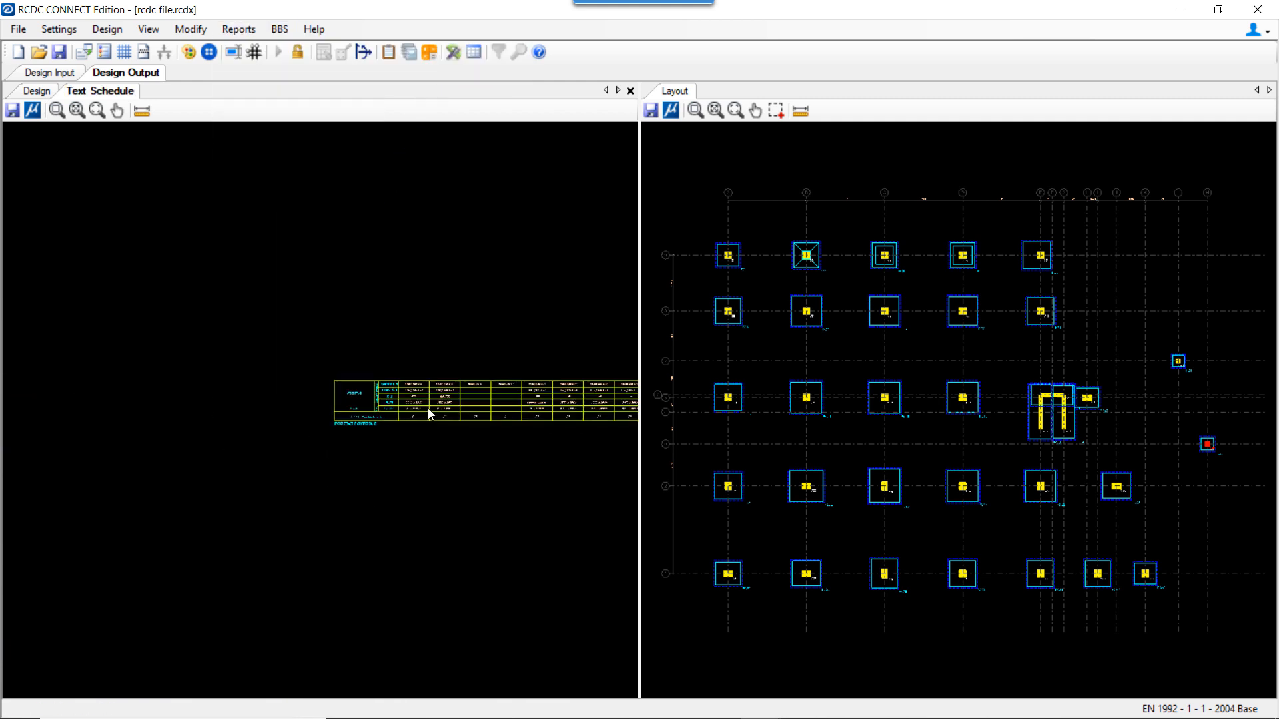
pyautogui.moveTo(496, 501); pyautogui.dragTo(299, 513, button='middle')
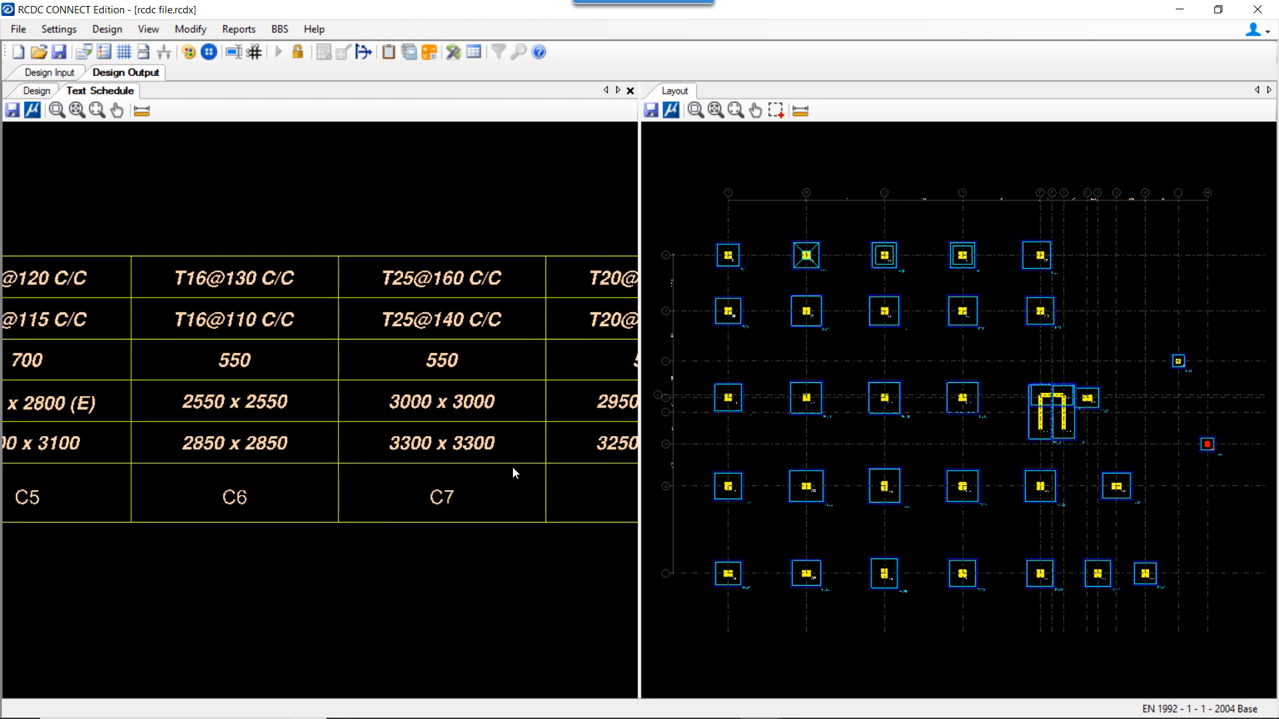
pyautogui.moveTo(513, 468); pyautogui.dragTo(252, 471, button='middle')
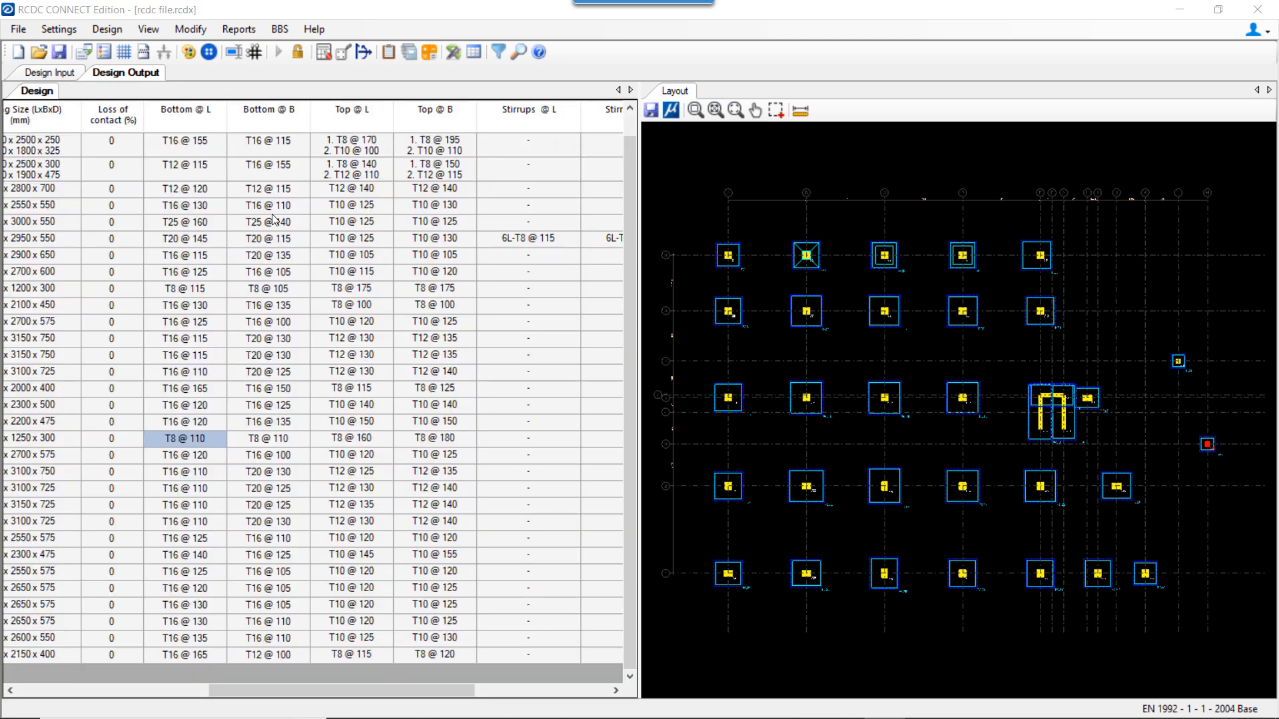
# - Generate the detailed drawing of footings FC1 and FC2 with their plan, Section @ L and Section @ B
pyautogui.click(239, 31)
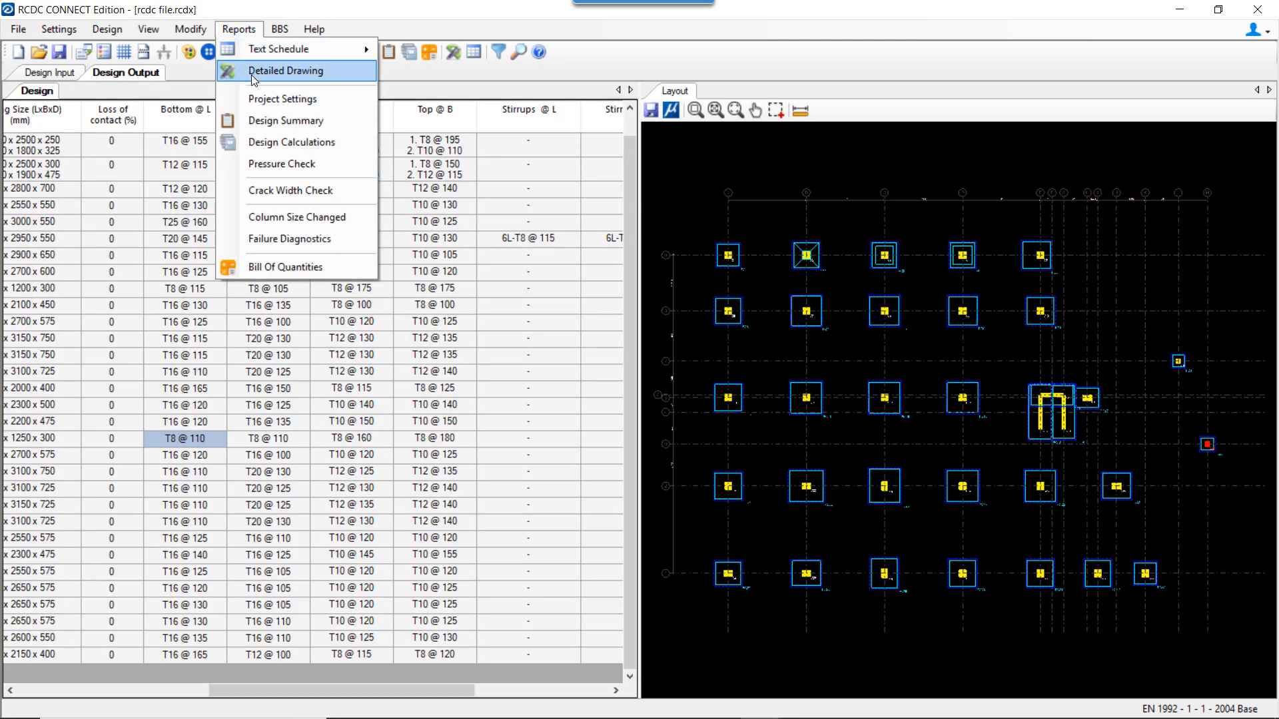
pyautogui.click(357, 74)
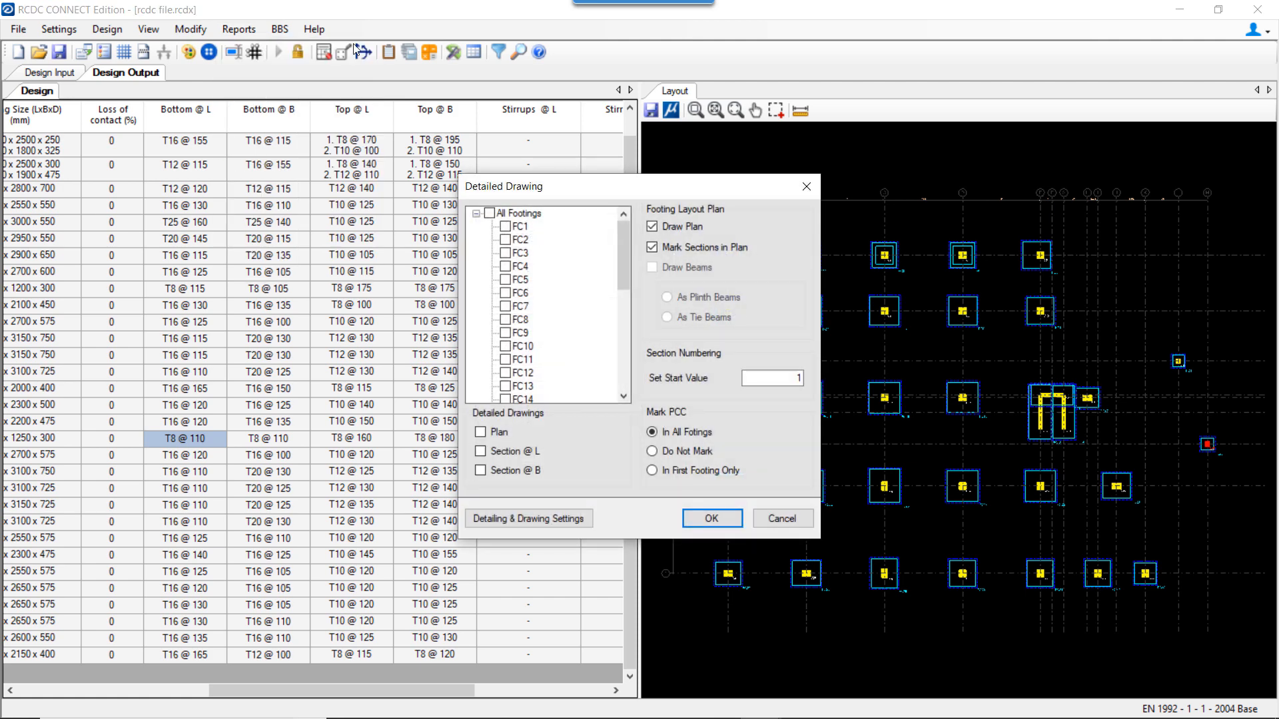
pyautogui.click(517, 226)
pyautogui.click(519, 241)
pyautogui.click(481, 433)
pyautogui.click(481, 452)
pyautogui.click(480, 471)
pyautogui.click(711, 518)
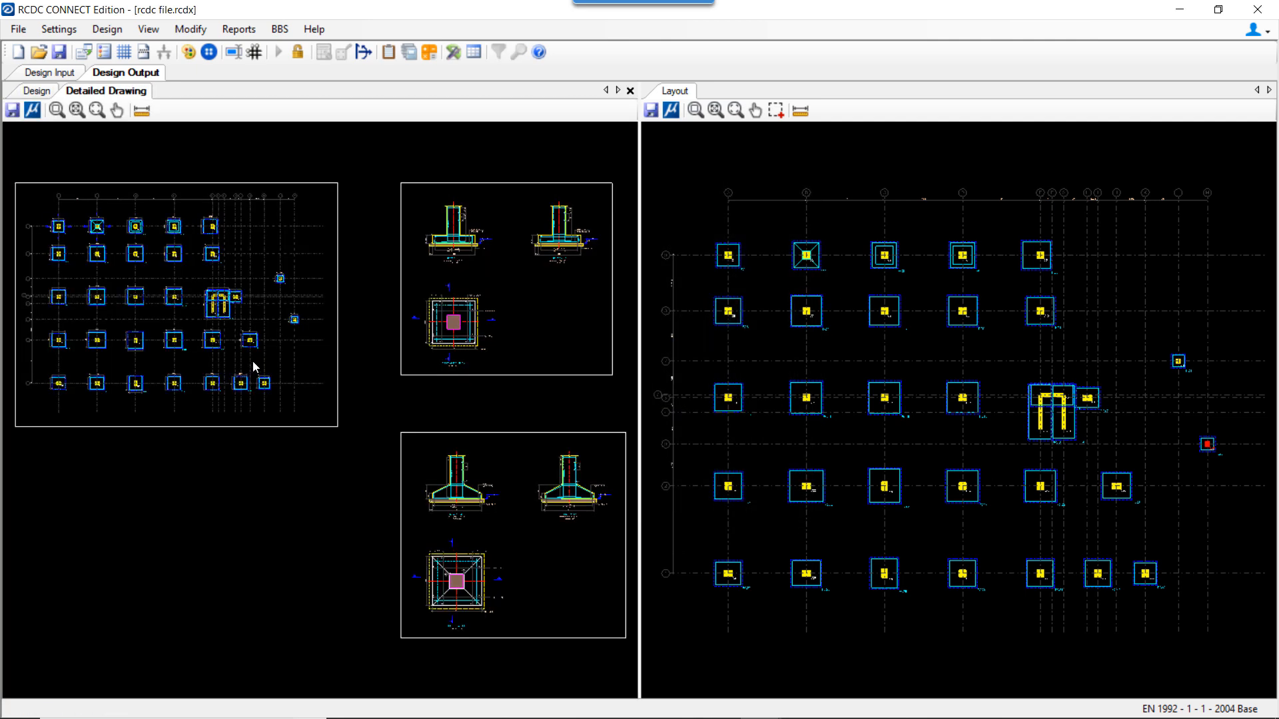
# - Examine the footing layout plan and footing FC1's plan and section details in the detailed drawing
pyautogui.moveTo(209, 290); pyautogui.dragTo(229, 290, button='middle')
pyautogui.scroll(6, 438, 354)
pyautogui.moveTo(396, 388); pyautogui.dragTo(424, 313, button='middle')
pyautogui.scroll(-1, 280, 531)
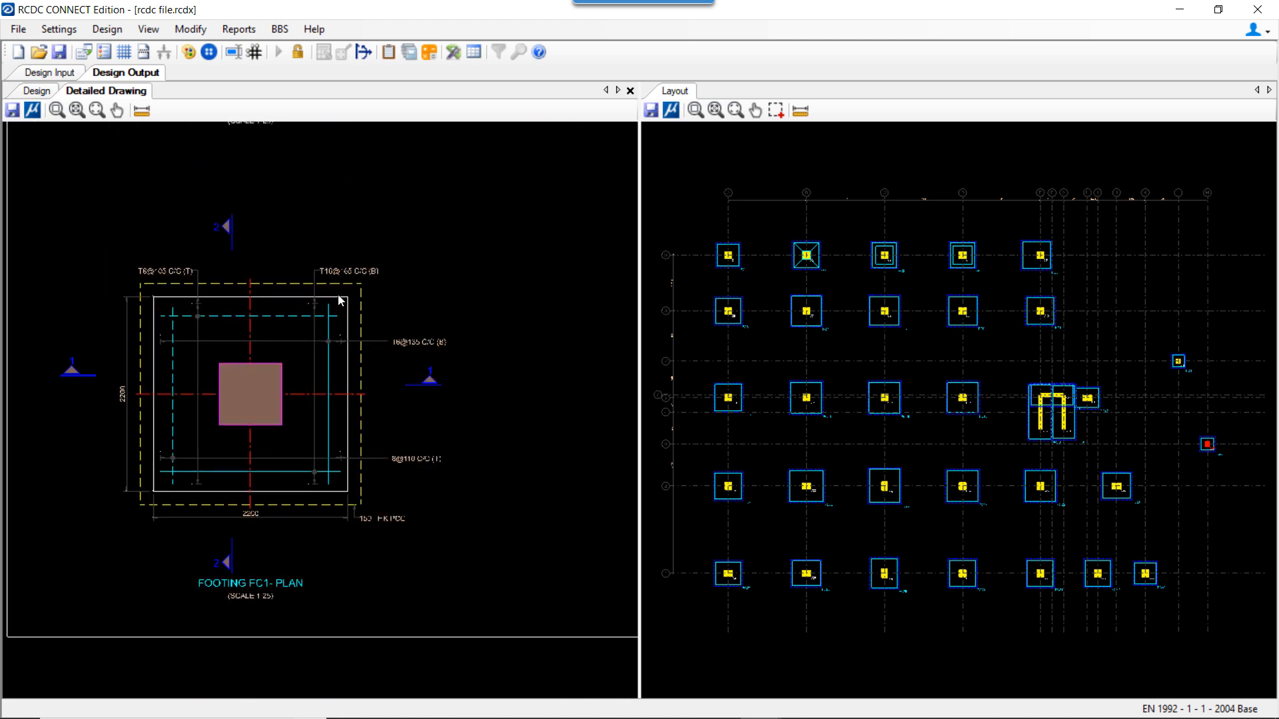
pyautogui.moveTo(351, 242)
pyautogui.mouseDown(button='middle')
pyautogui.moveTo(419, 265)
pyautogui.moveTo(444, 564)
pyautogui.mouseUp(button='middle')
pyautogui.moveTo(393, 397); pyautogui.dragTo(385, 445, button='middle')
pyautogui.scroll(8, 385, 442)
pyautogui.scroll(-5, 358, 508)
pyautogui.moveTo(557, 489); pyautogui.dragTo(180, 481, button='middle')
pyautogui.scroll(1, 180, 480)
pyautogui.moveTo(489, 485)
pyautogui.mouseDown(button='middle')
pyautogui.moveTo(71, 490)
pyautogui.moveTo(128, 508)
pyautogui.mouseUp(button='middle')
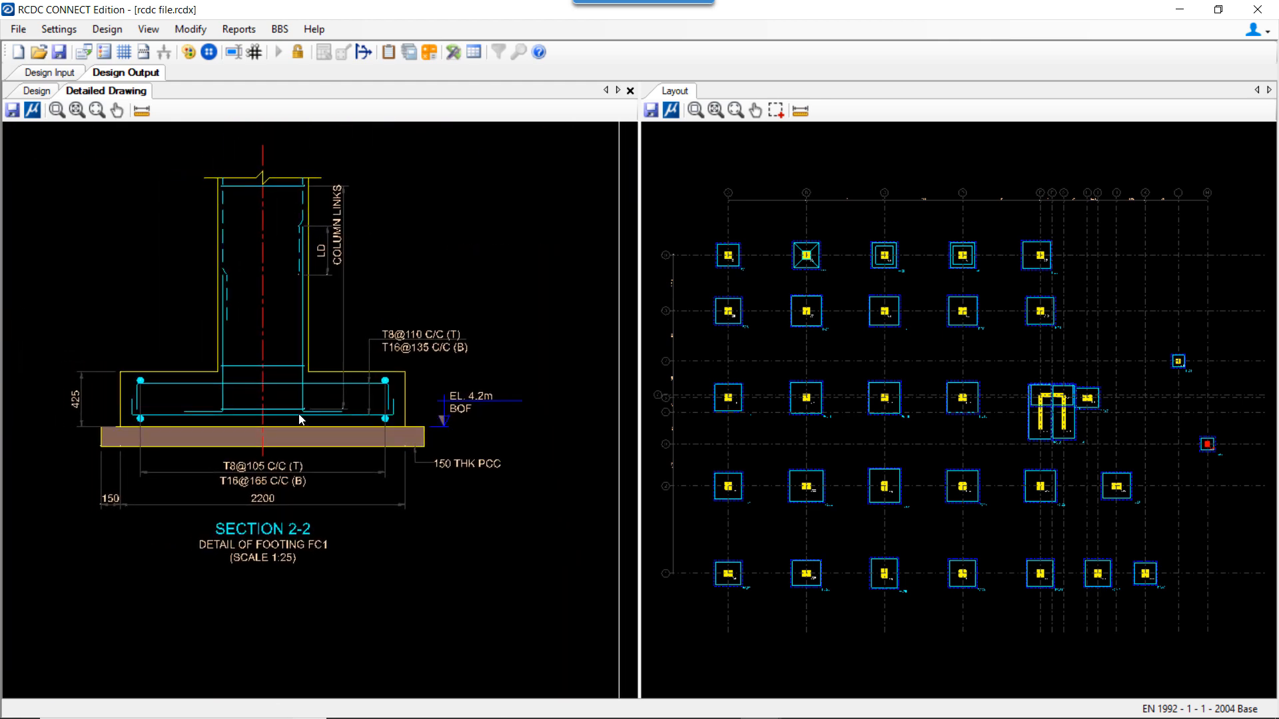
# - Examine sloped footing FC2's sections and plan, and close the detailed drawing
pyautogui.scroll(-5, 299, 420)
pyautogui.moveTo(345, 505)
pyautogui.mouseDown(button='middle')
pyautogui.moveTo(454, 266)
pyautogui.moveTo(616, 123)
pyautogui.mouseUp(button='middle')
pyautogui.moveTo(481, 560); pyautogui.dragTo(421, 303, button='middle')
pyautogui.scroll(4, 250, 357)
pyautogui.scroll(1, 205, 382)
pyautogui.scroll(-3, 206, 382)
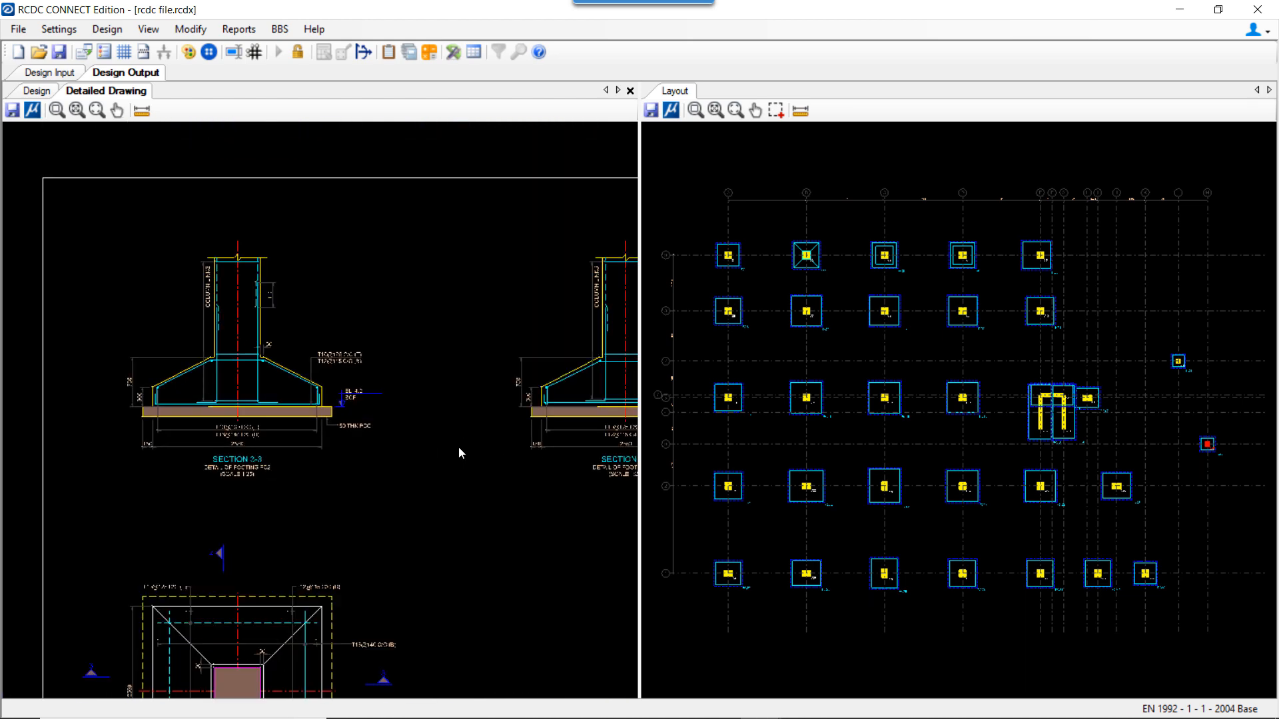
pyautogui.moveTo(458, 448); pyautogui.dragTo(220, 391, button='middle')
pyautogui.scroll(6, 454, 337)
pyautogui.scroll(-9, 413, 373)
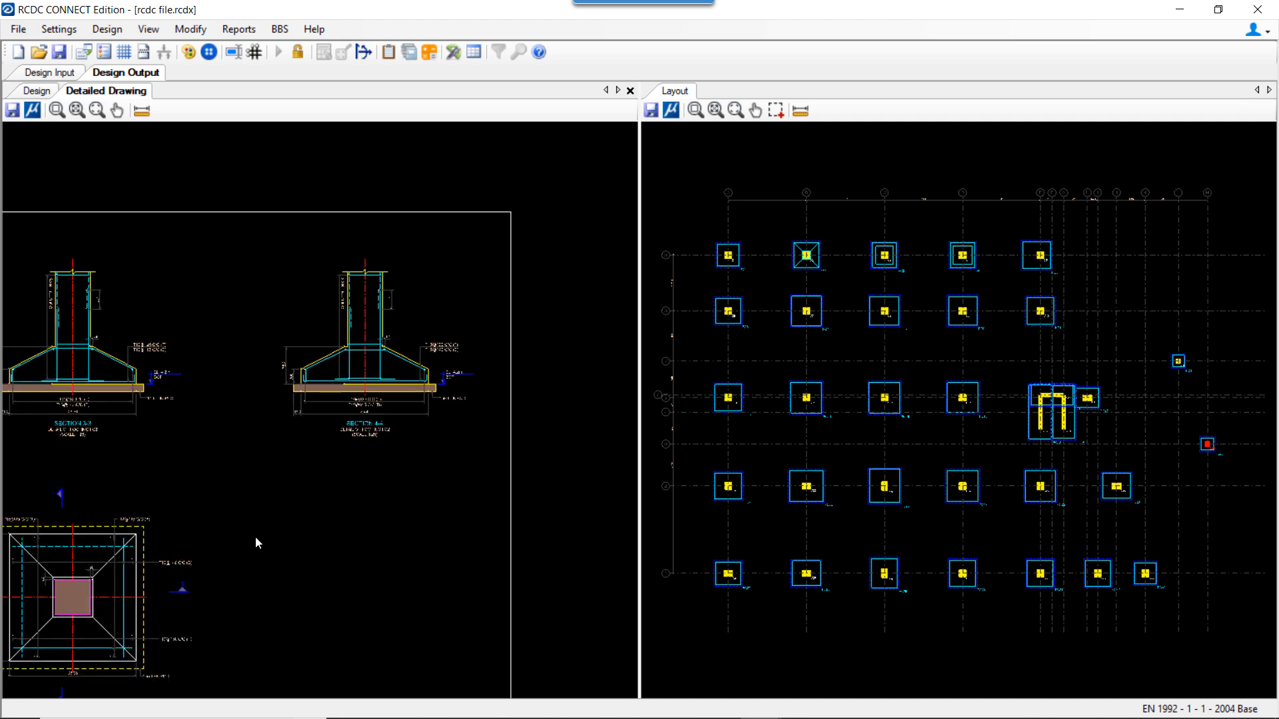
pyautogui.moveTo(255, 536); pyautogui.dragTo(442, 374, button='middle')
pyautogui.scroll(2, 223, 437)
pyautogui.scroll(1, 219, 433)
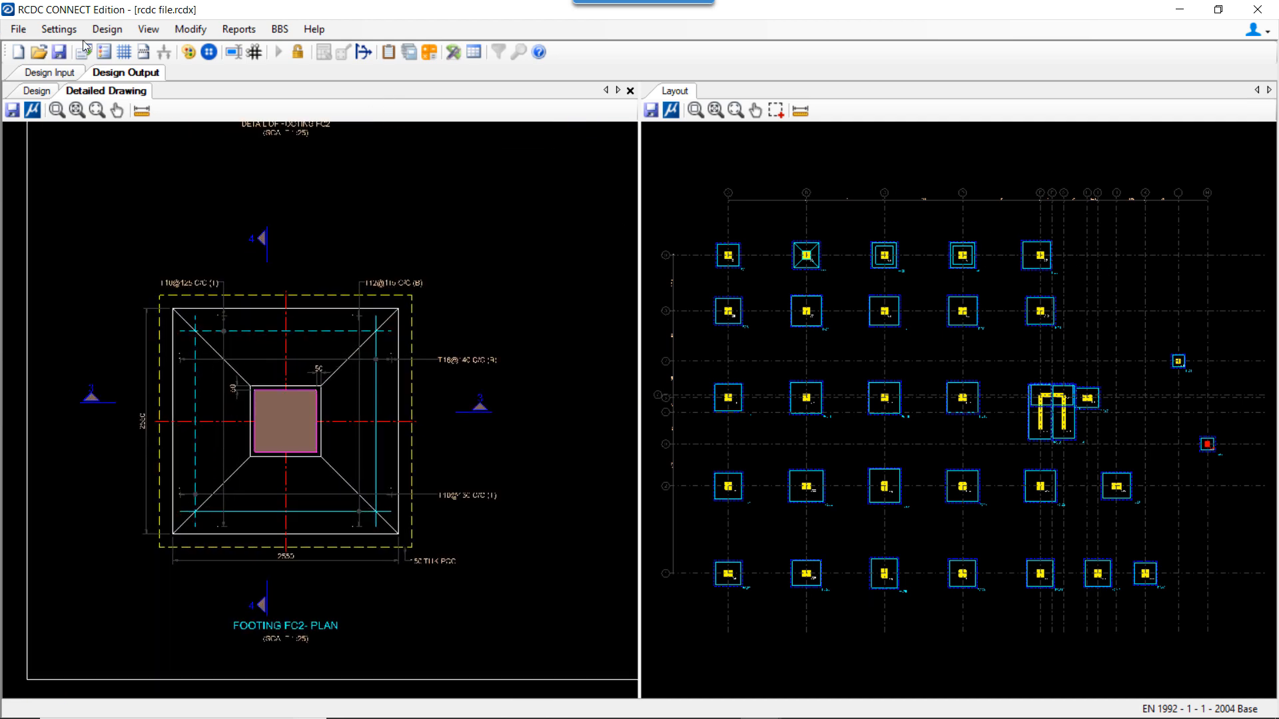
pyautogui.middleClick(125, 87)
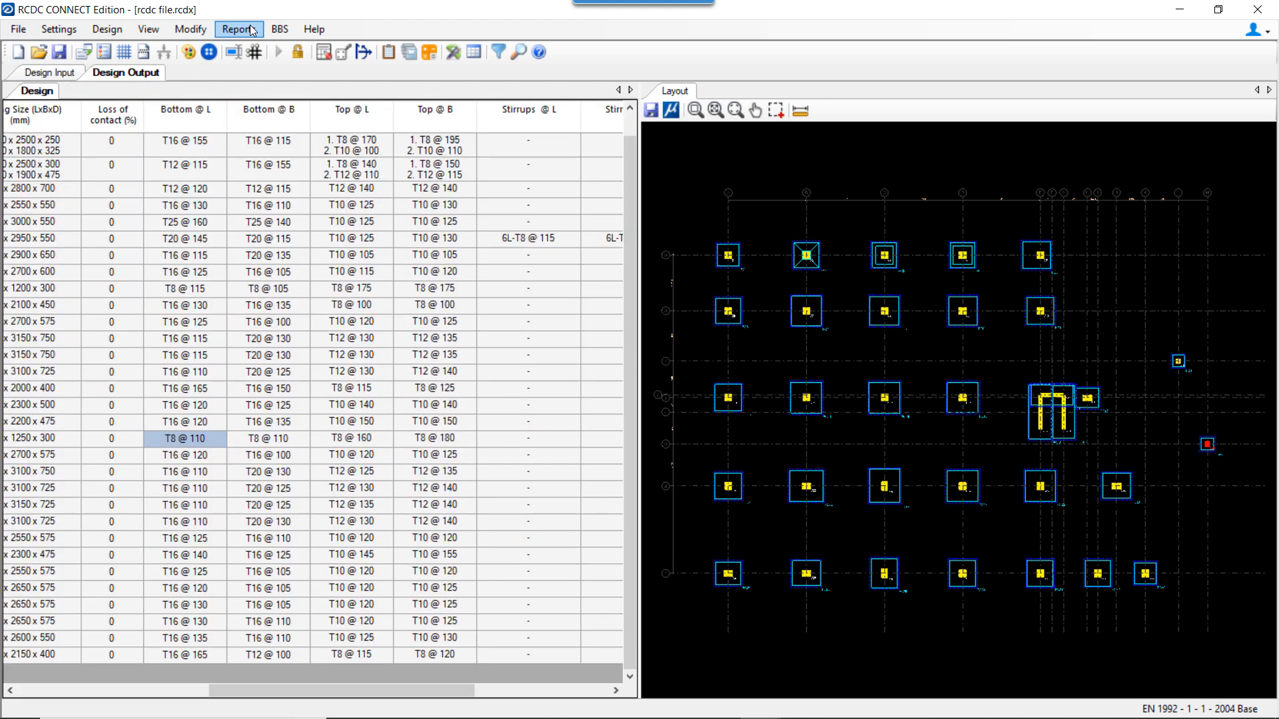
# - Generate the project settings report and review its Eurocode coefficients, general, dimensional, reinforcement and crack width settings
pyautogui.click(250, 30)
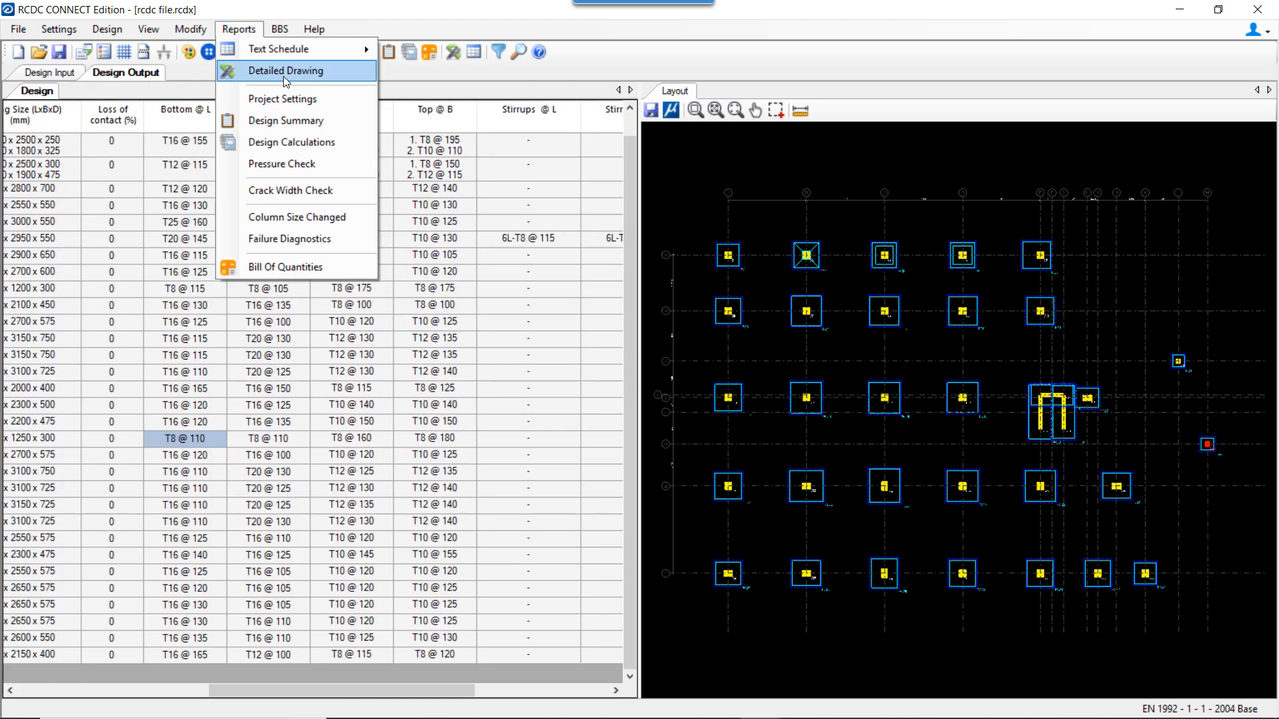
pyautogui.click(293, 98)
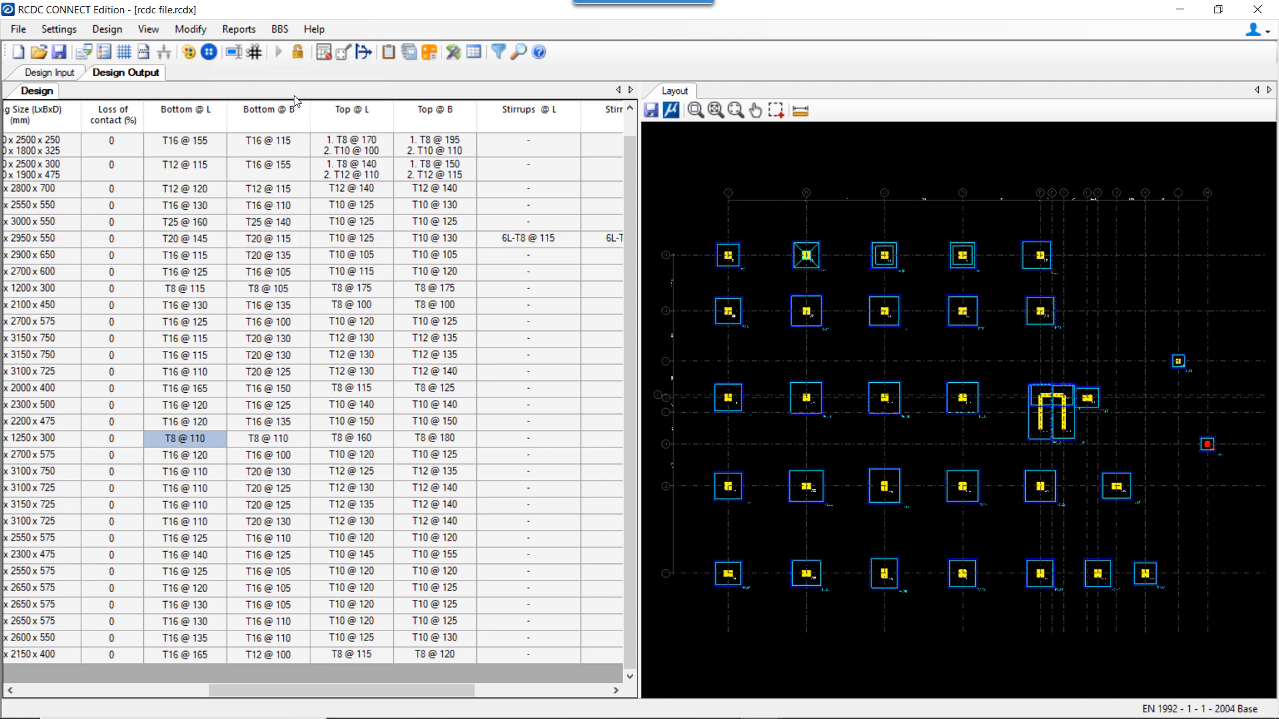
pyautogui.scroll(-4, 206, 365)
pyautogui.scroll(2, 206, 365)
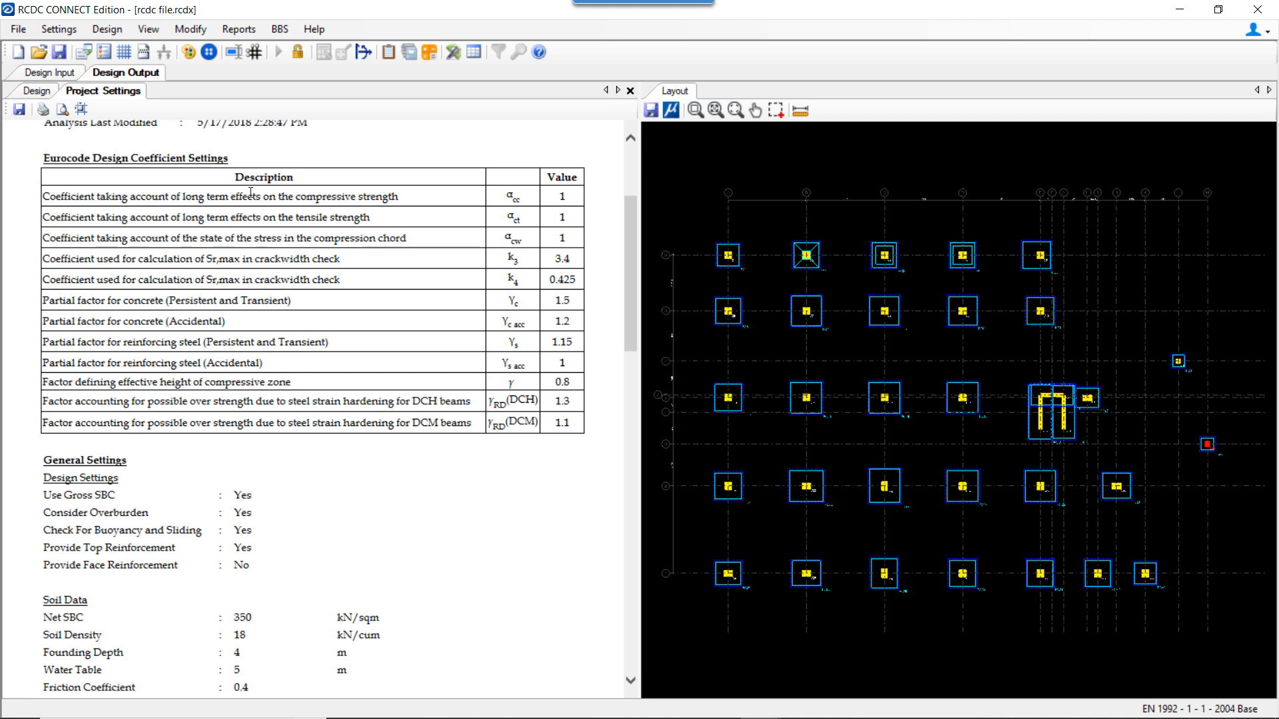
pyautogui.scroll(-10, 338, 486)
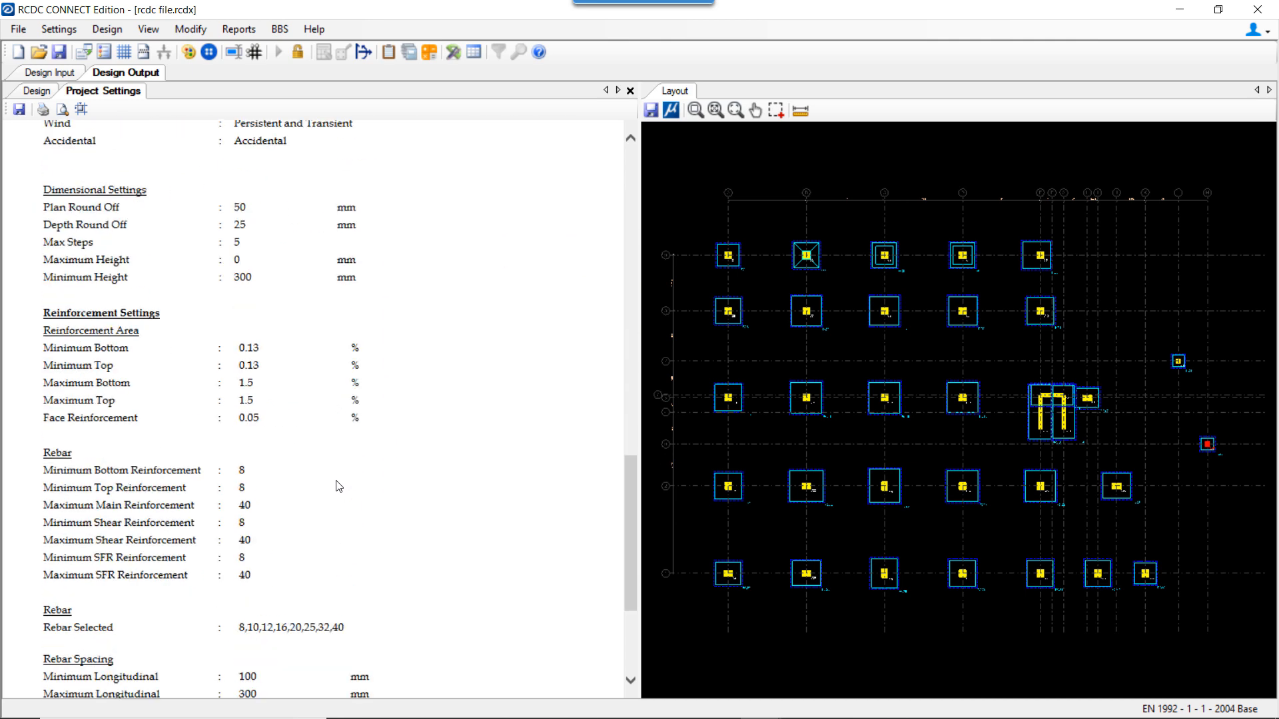
pyautogui.scroll(-5, 340, 476)
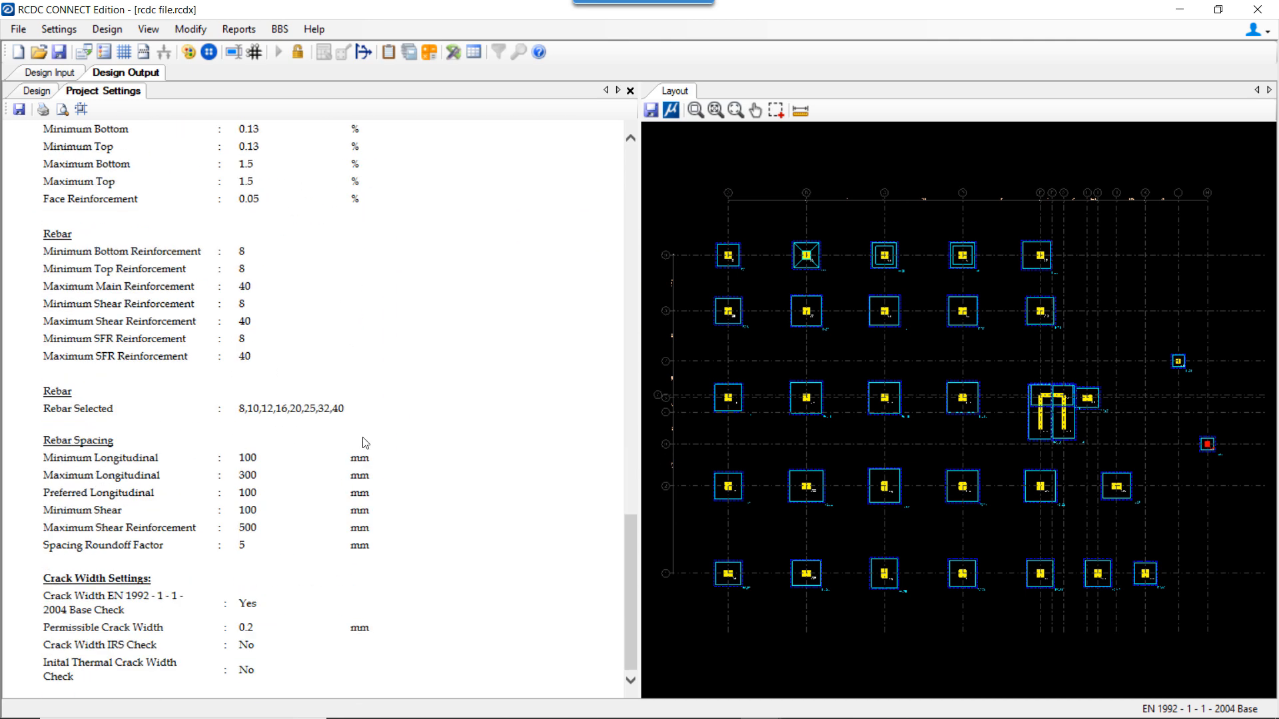
# - Generate the design summary report and review the footings' types, grades, sizes and reinforcement
pyautogui.click(239, 30)
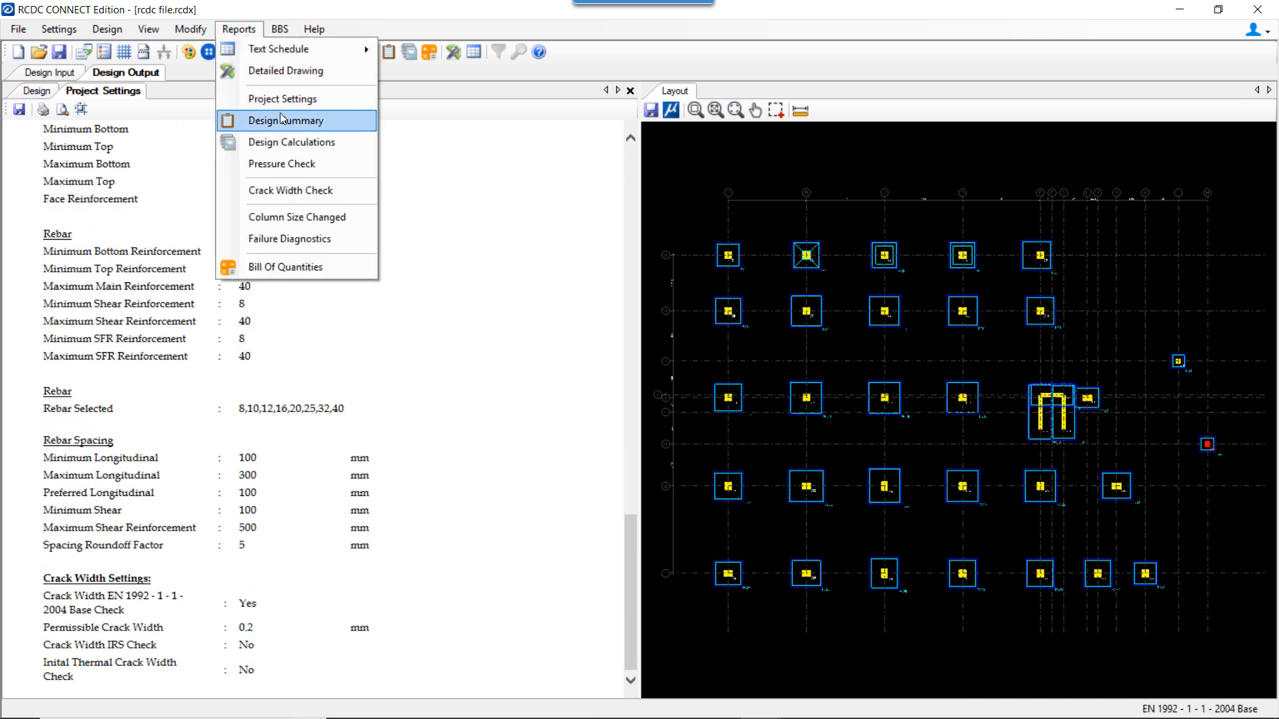
pyautogui.click(283, 120)
pyautogui.scroll(-5, 313, 377)
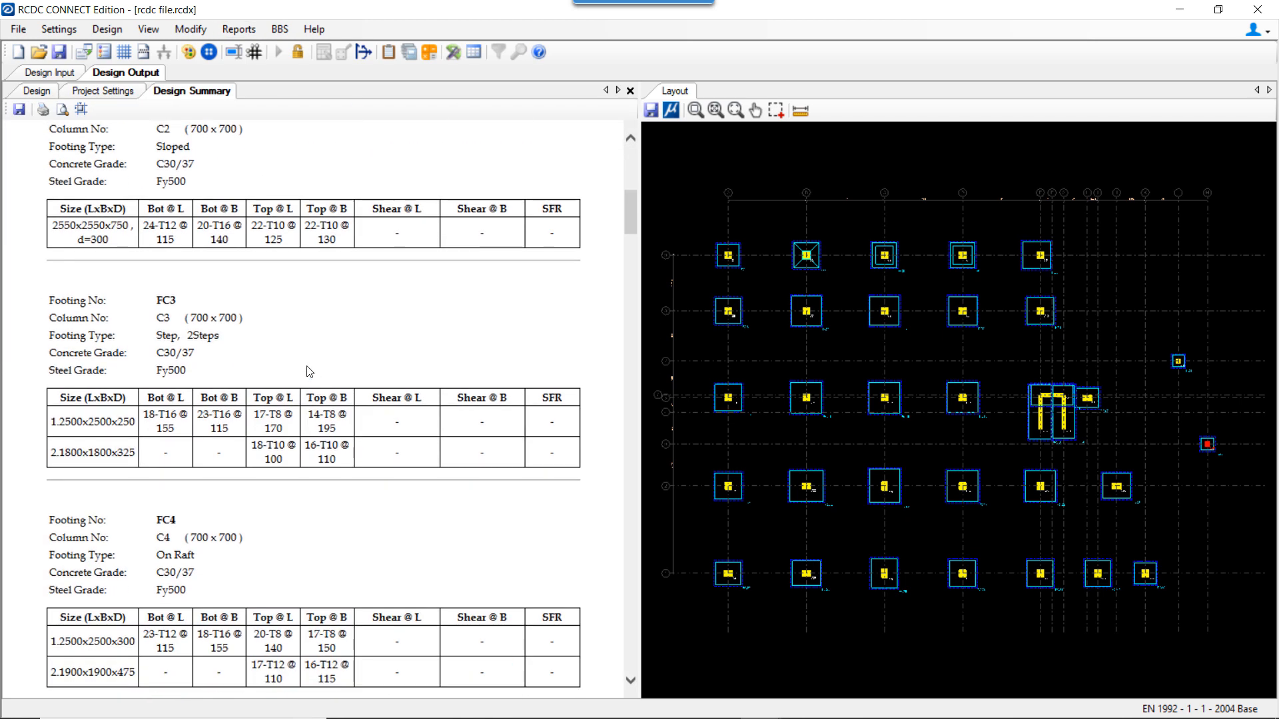
pyautogui.scroll(-4, 310, 372)
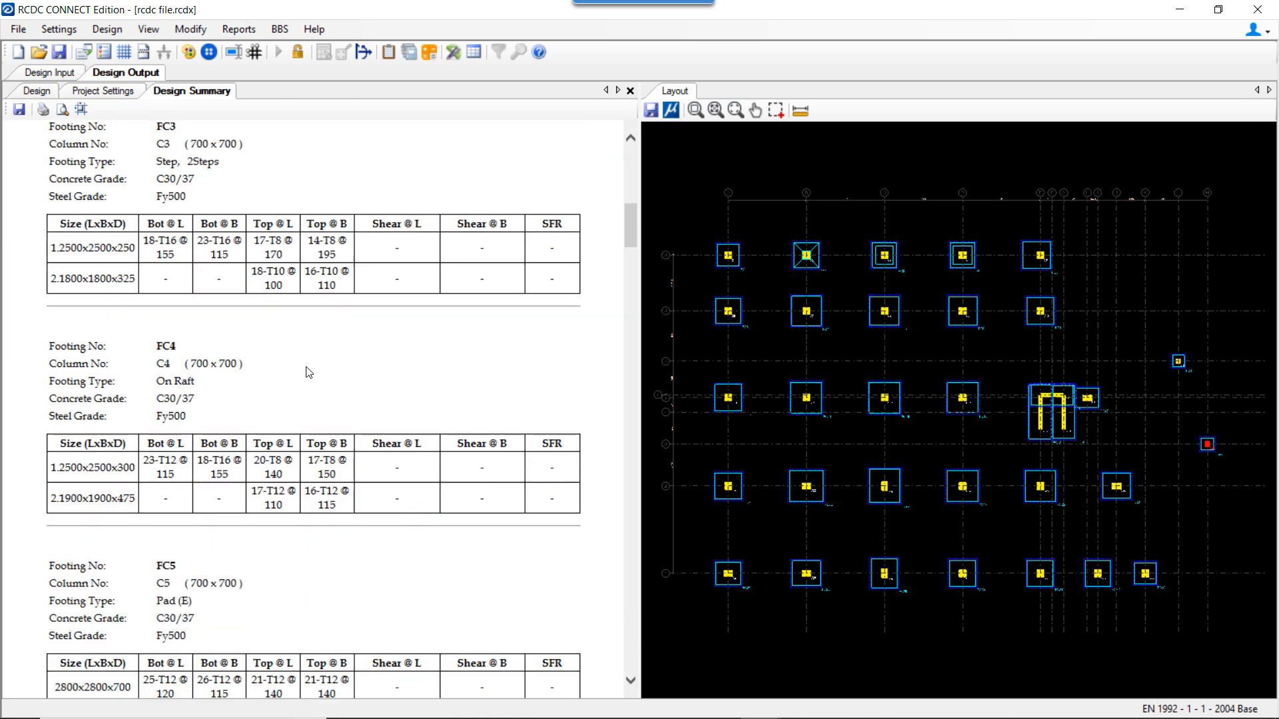
pyautogui.scroll(-5, 308, 370)
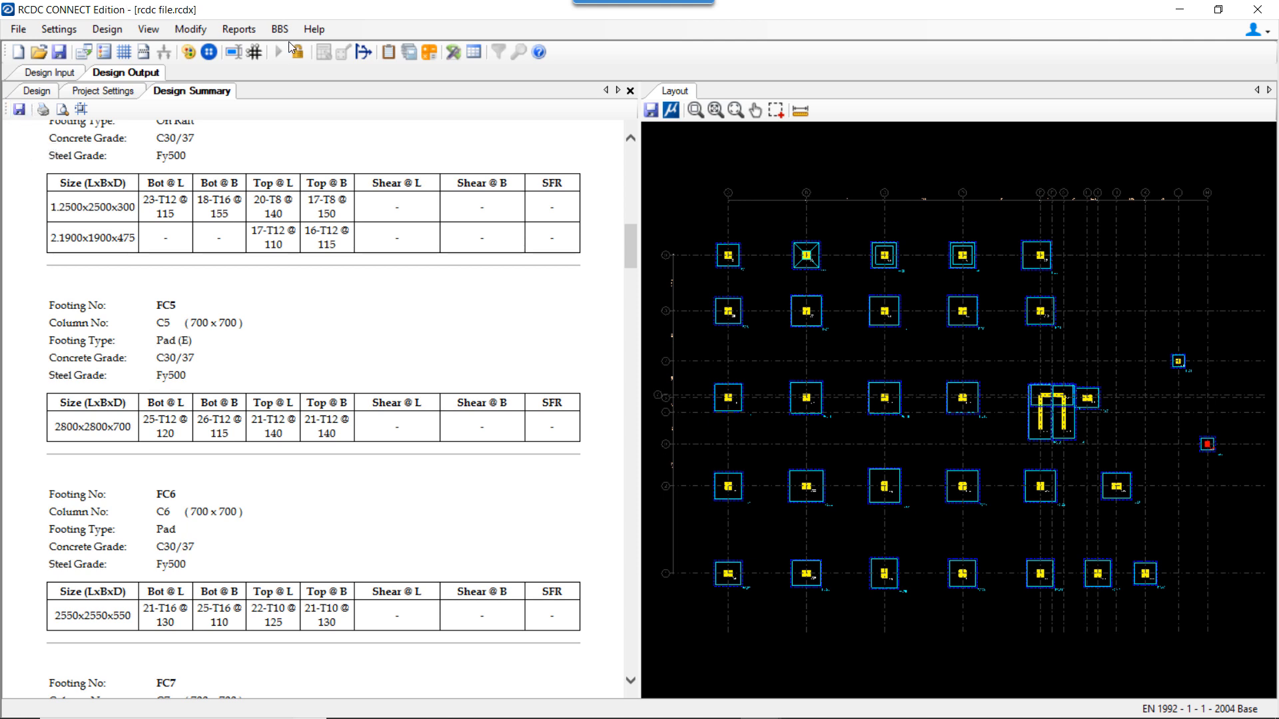
# - Generate the design calculations report for selected footings including FC1 and FC5
pyautogui.click(238, 29)
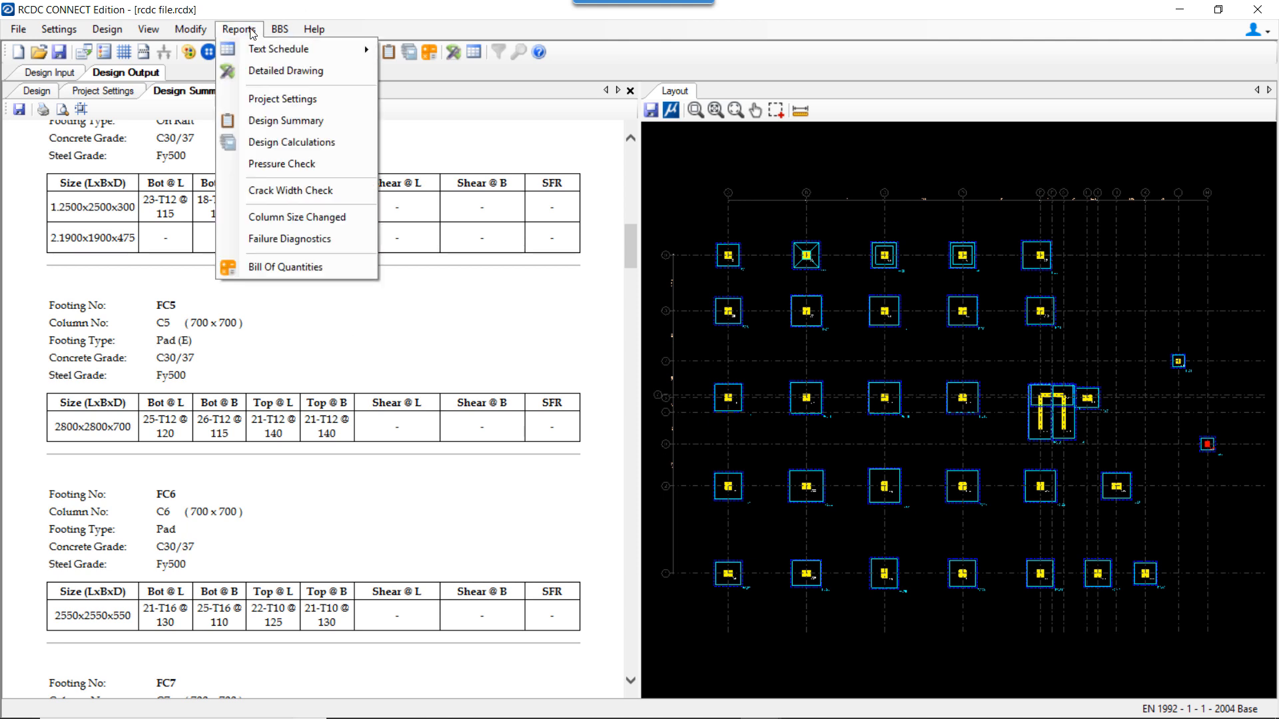
pyautogui.click(291, 142)
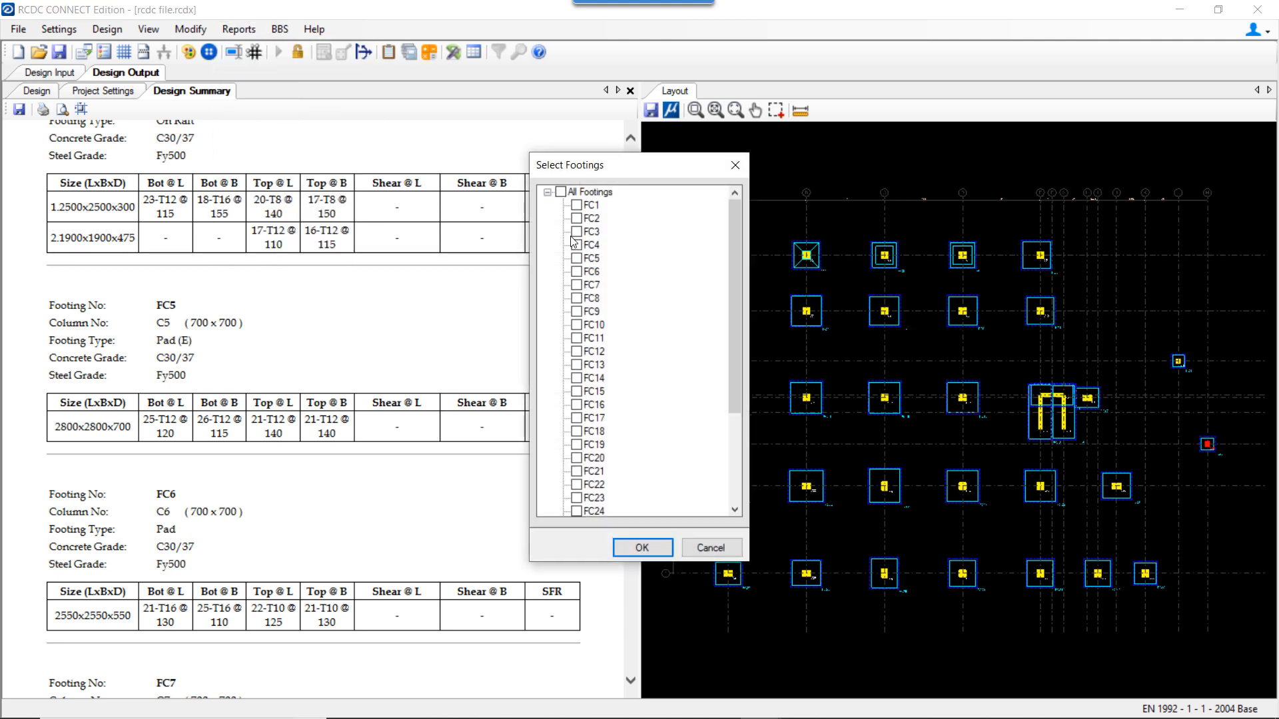
pyautogui.click(576, 206)
pyautogui.moveTo(643, 165); pyautogui.dragTo(436, 153)
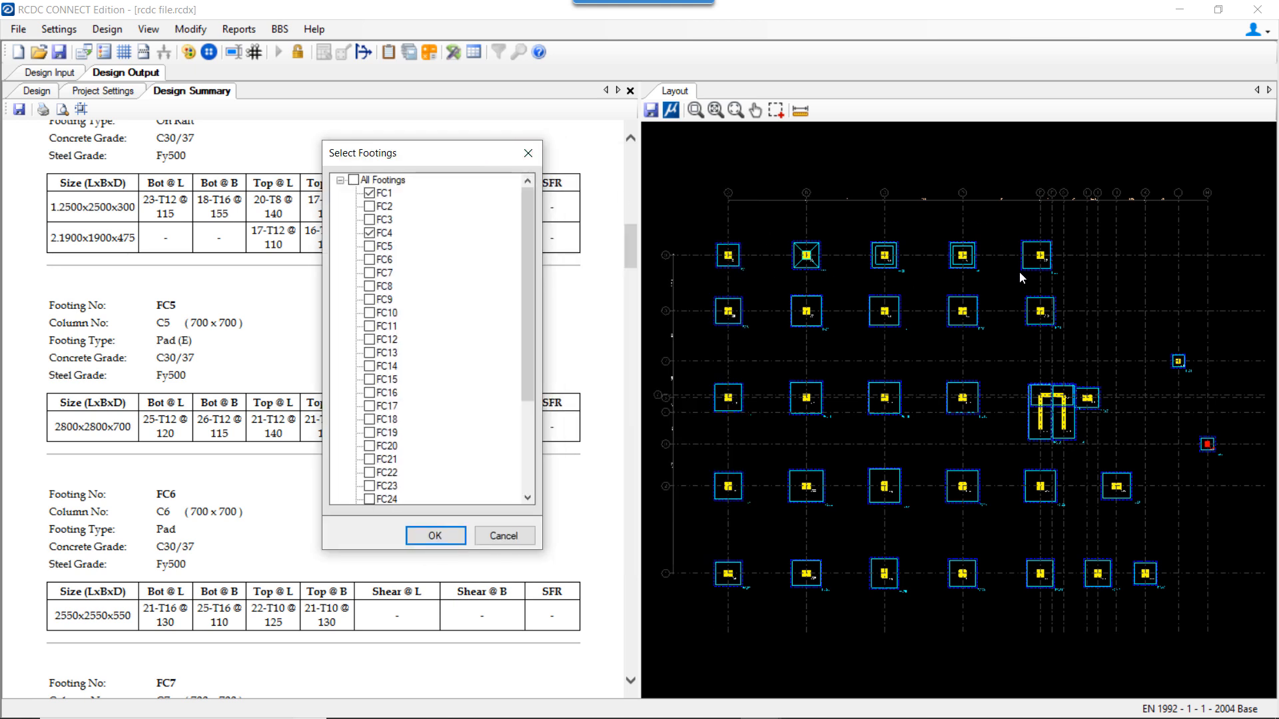
pyautogui.click(370, 233)
pyautogui.click(369, 246)
pyautogui.click(436, 537)
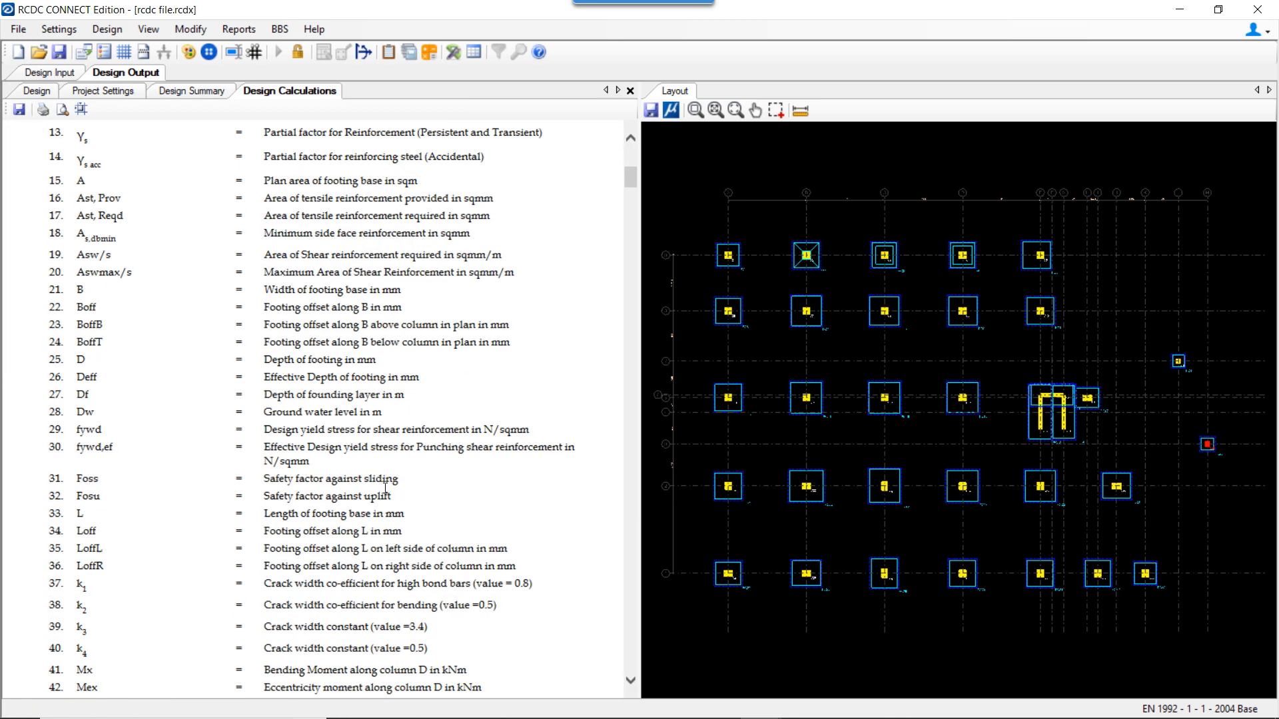
# - Examine the design calculations' symbol definitions, code references and footing FC1's material and soil data
pyautogui.scroll(-1, 380, 488)
pyautogui.scroll(4, 217, 328)
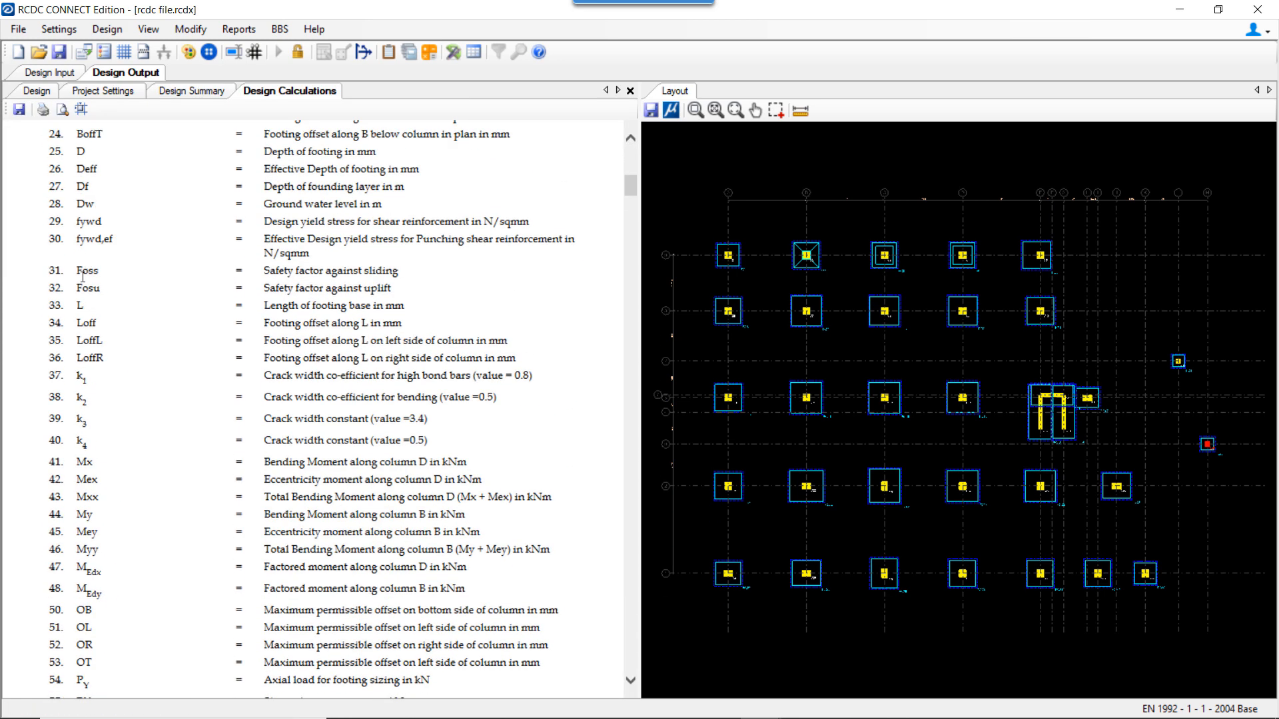
pyautogui.scroll(-15, 110, 397)
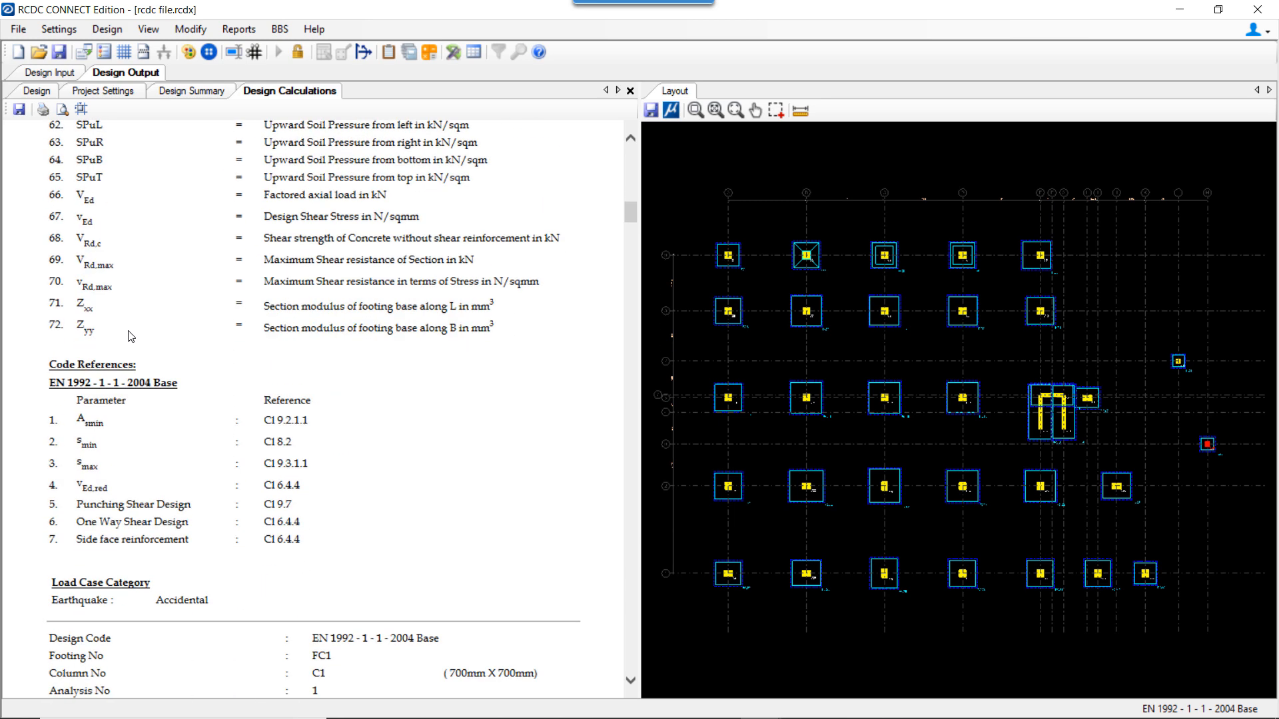
pyautogui.scroll(-4, 130, 333)
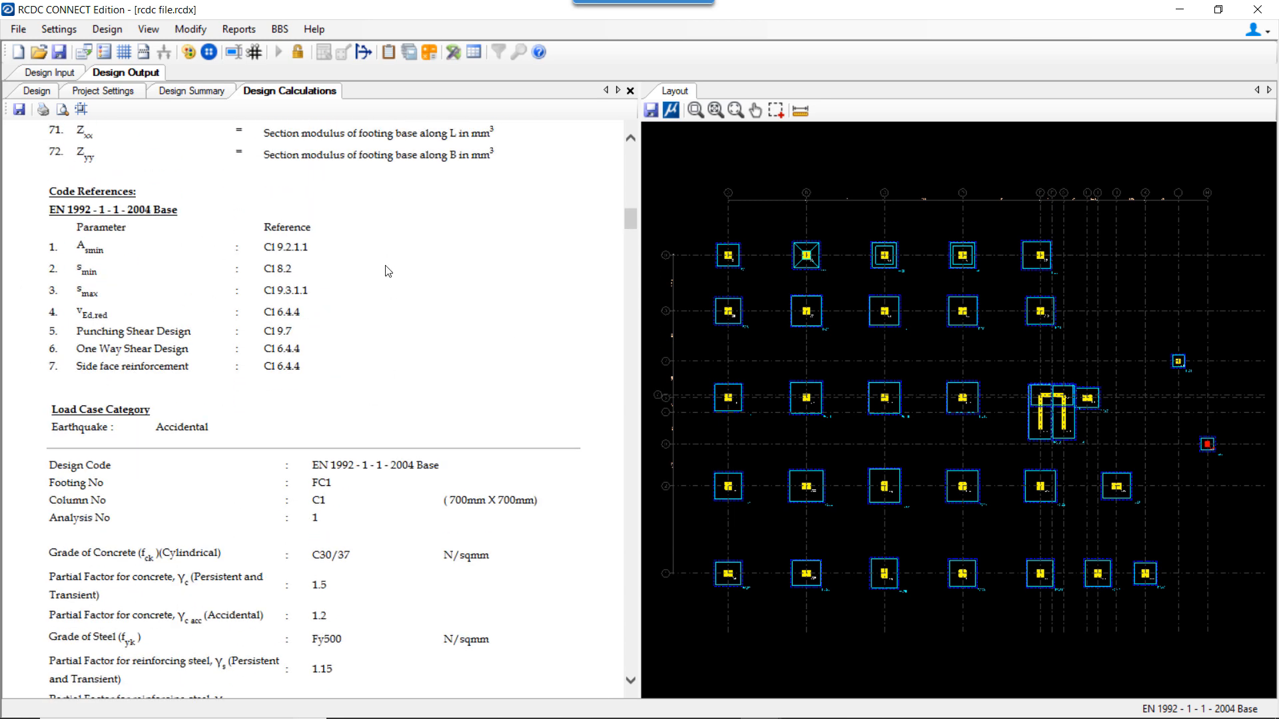
pyautogui.scroll(-6, 385, 267)
pyautogui.scroll(-3, 368, 347)
pyautogui.scroll(3, 377, 287)
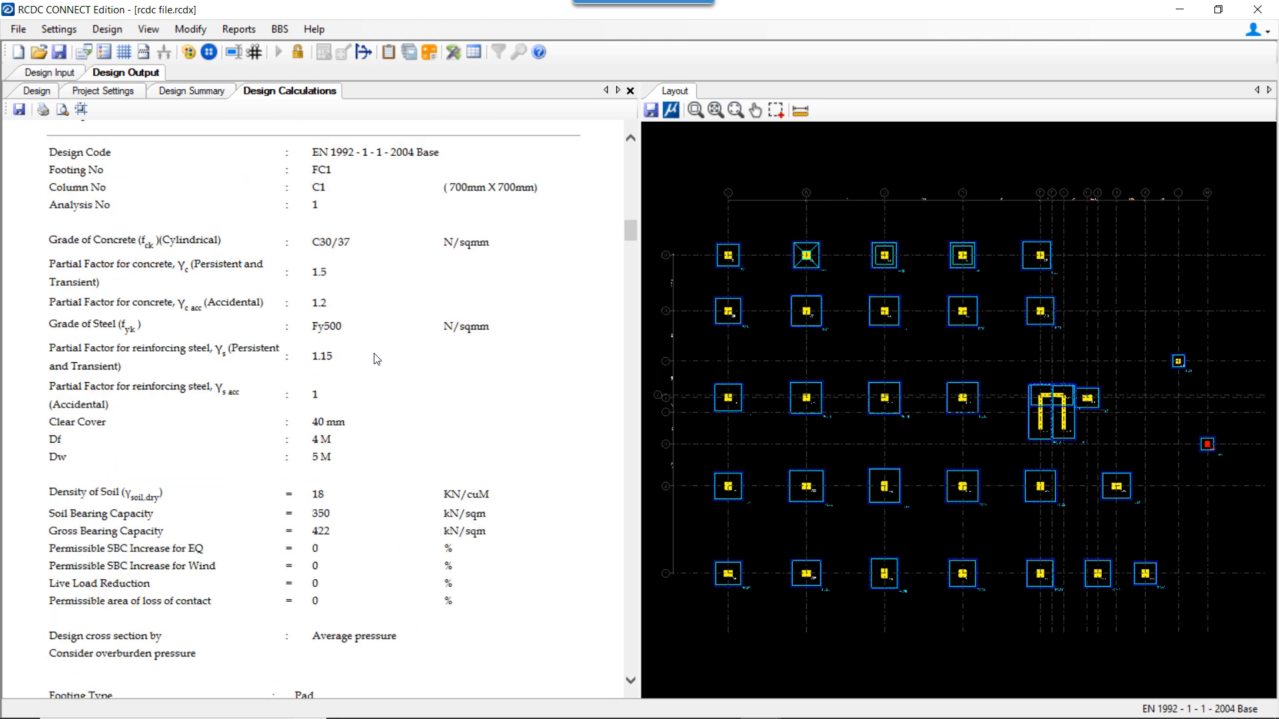
pyautogui.scroll(-4, 184, 345)
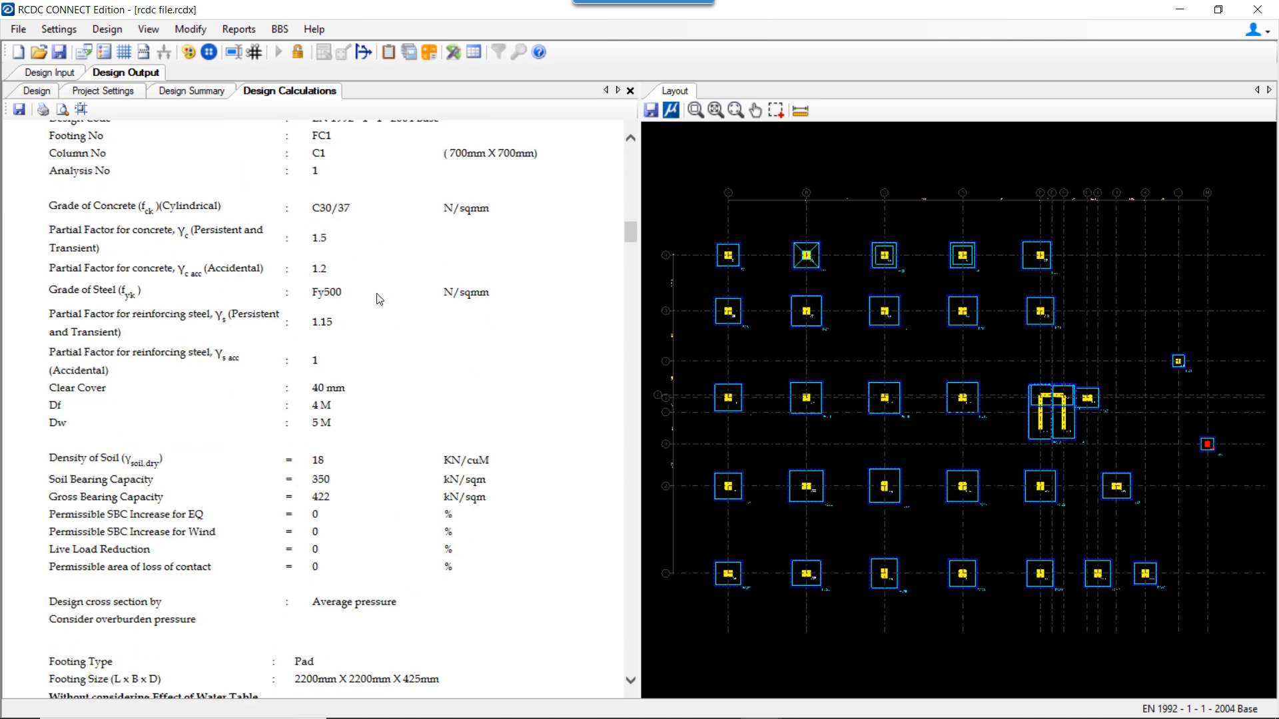
# - Examine footing FC1's size, weight, and soil pressure, buoyancy and sliding checks in the design calculations
pyautogui.scroll(-2, 346, 279)
pyautogui.scroll(-8, 346, 279)
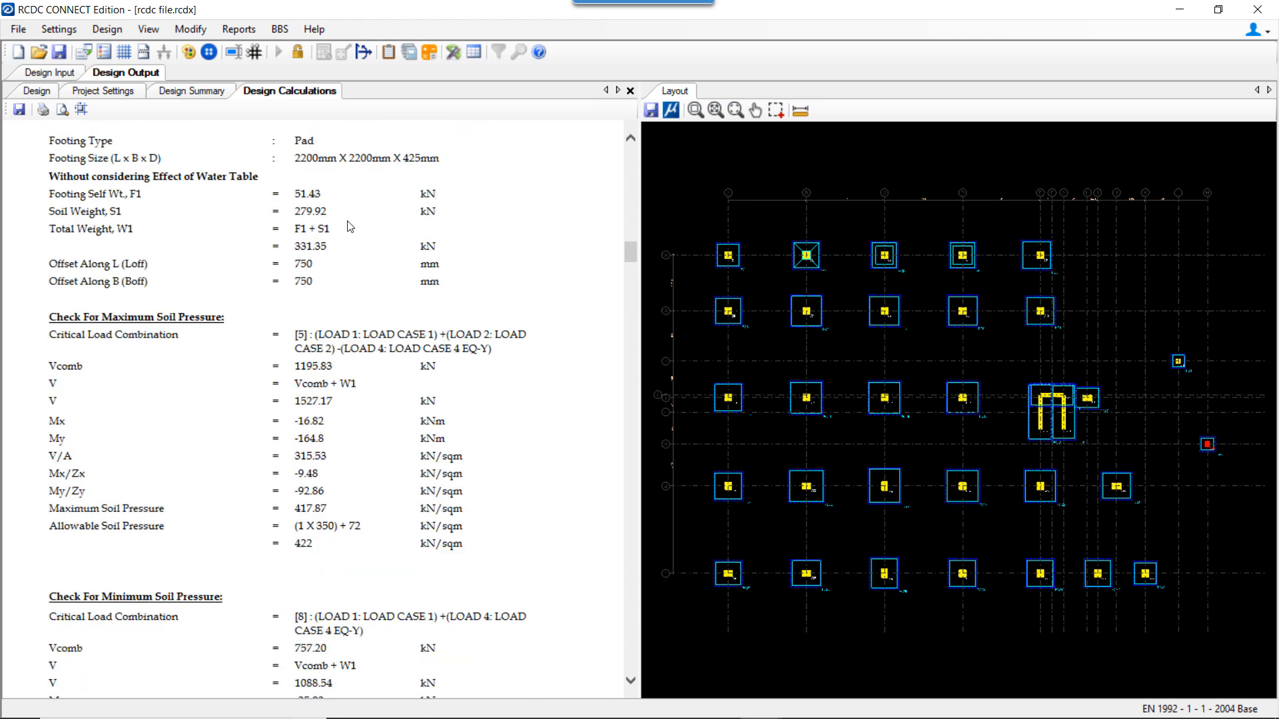
pyautogui.scroll(-4, 322, 438)
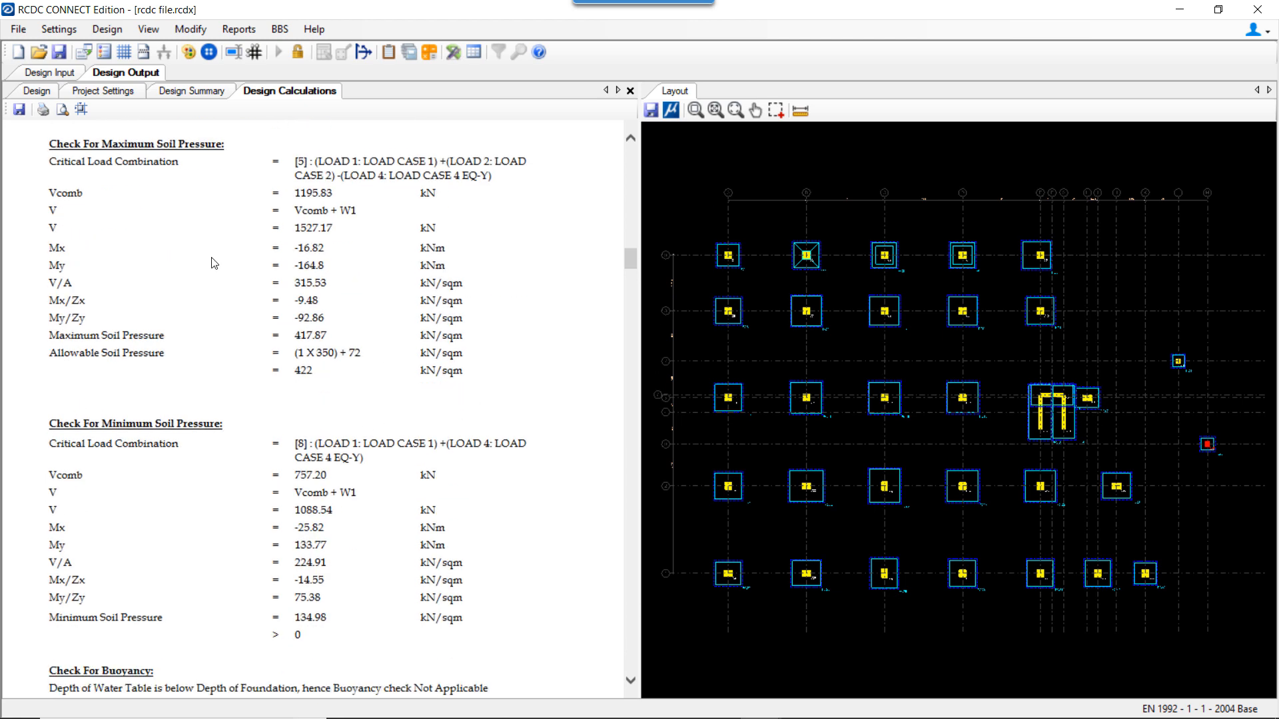
pyautogui.scroll(-4, 212, 443)
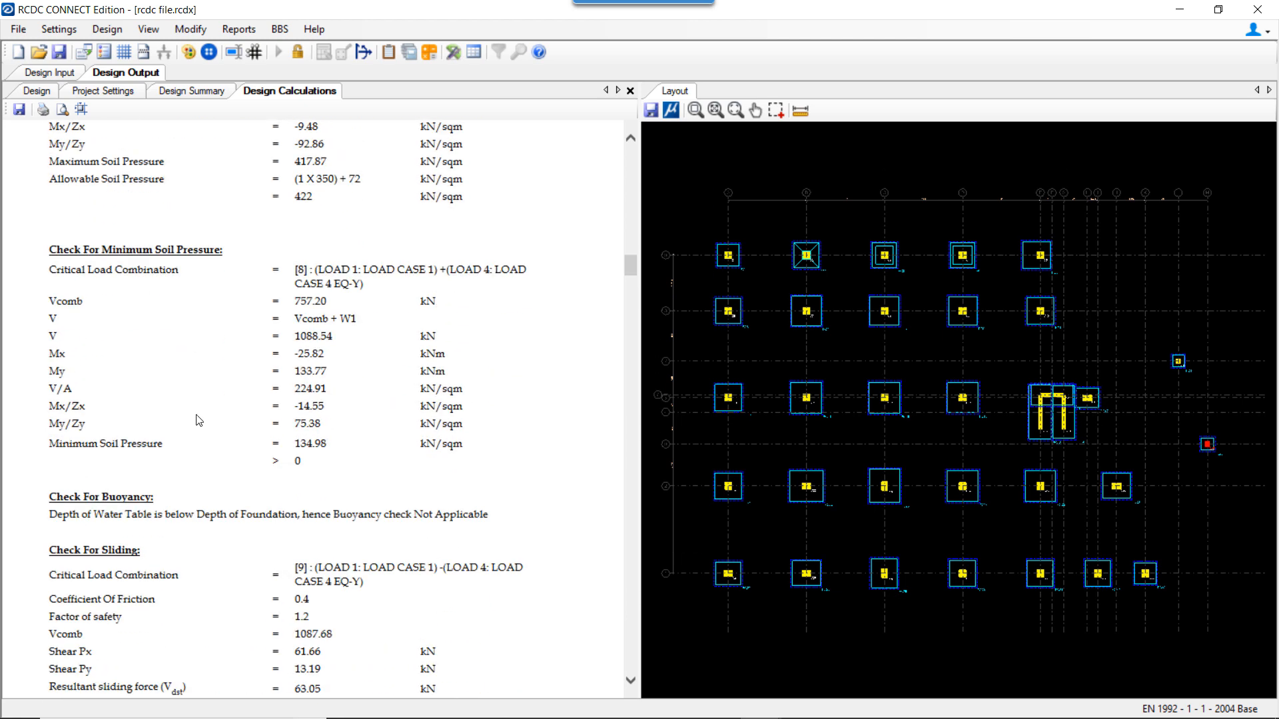
pyautogui.scroll(-4, 198, 420)
pyautogui.scroll(-4, 197, 419)
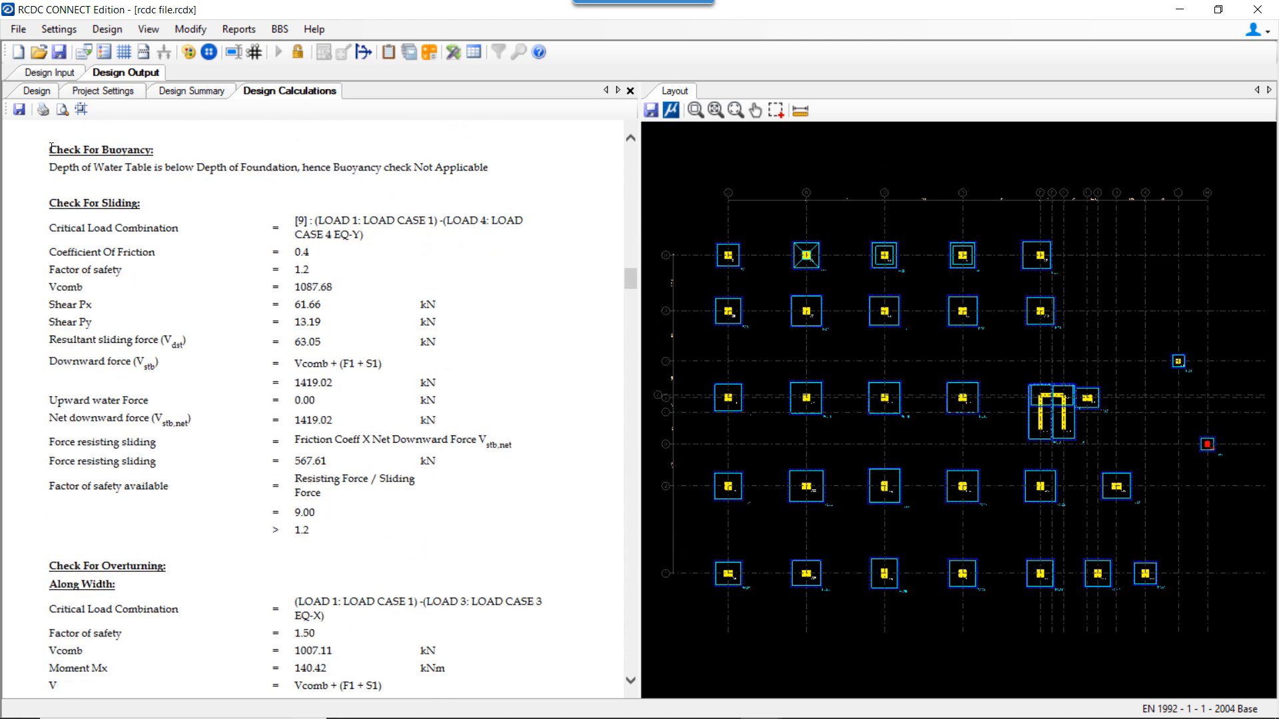
# - Check the founding depth and water table in the general settings against FC1's buoyancy check
pyautogui.click(59, 29)
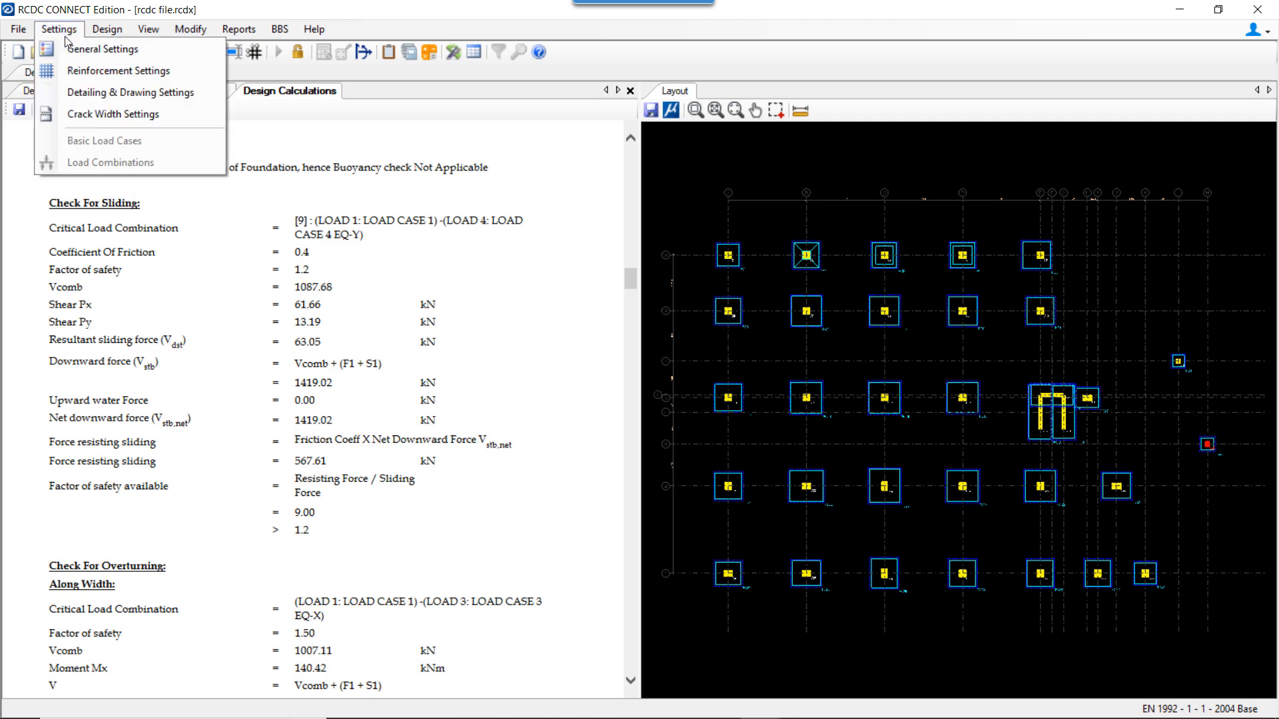
pyautogui.click(100, 49)
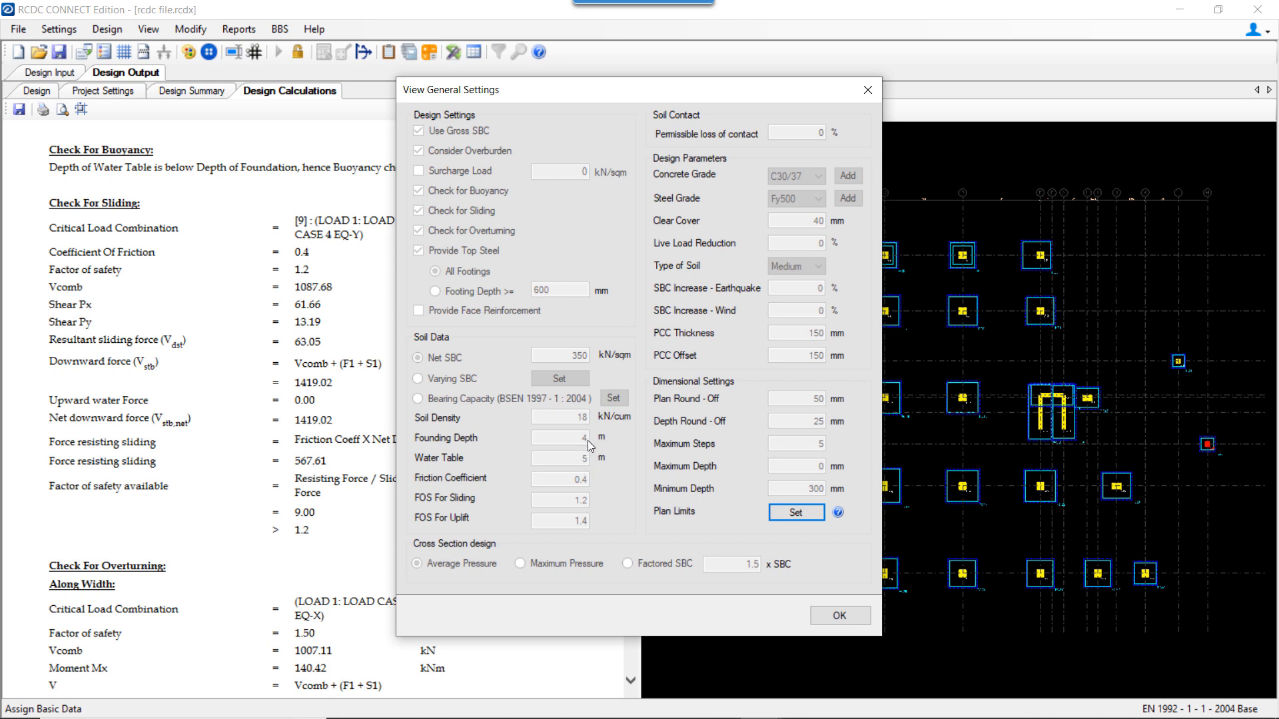
pyautogui.click(867, 89)
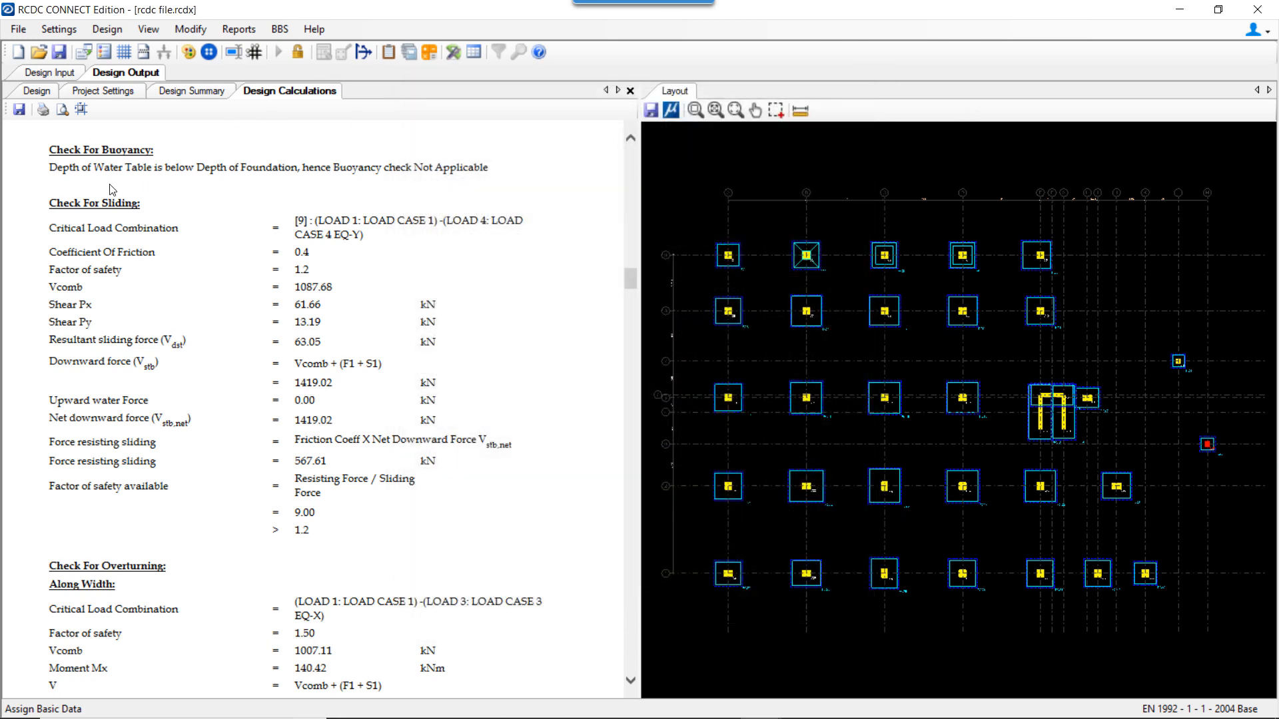
# - Examine FC1's punching shear checks at the critical section 2d from the column face and at the column face
pyautogui.scroll(-10, 435, 471)
pyautogui.scroll(-10, 435, 470)
pyautogui.scroll(-12, 436, 462)
pyautogui.scroll(-9, 436, 447)
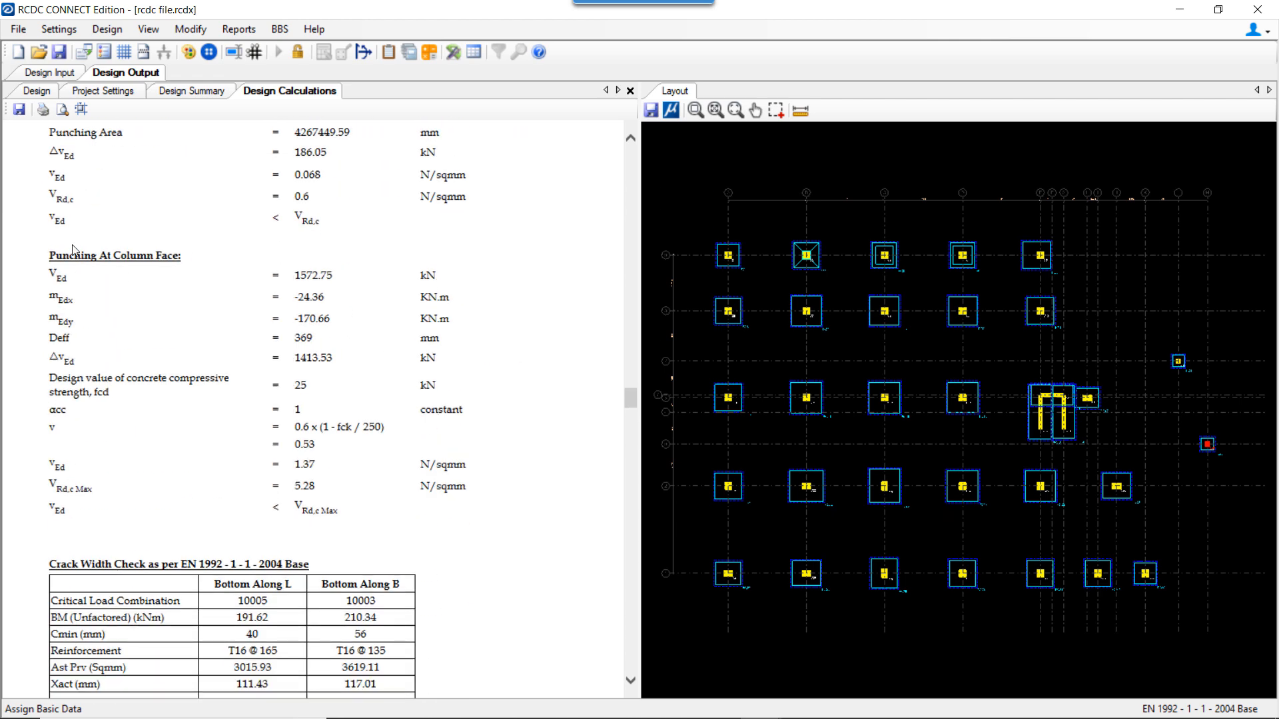
pyautogui.scroll(5, 373, 457)
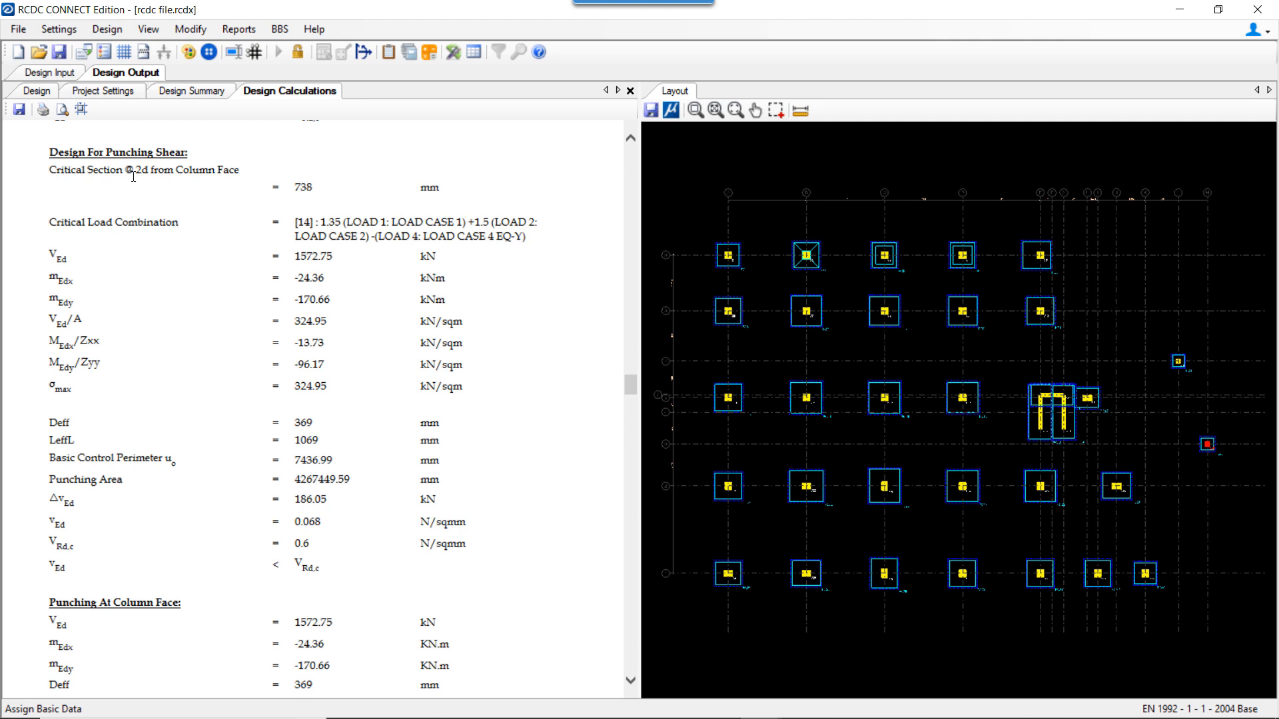
pyautogui.scroll(-3, 416, 373)
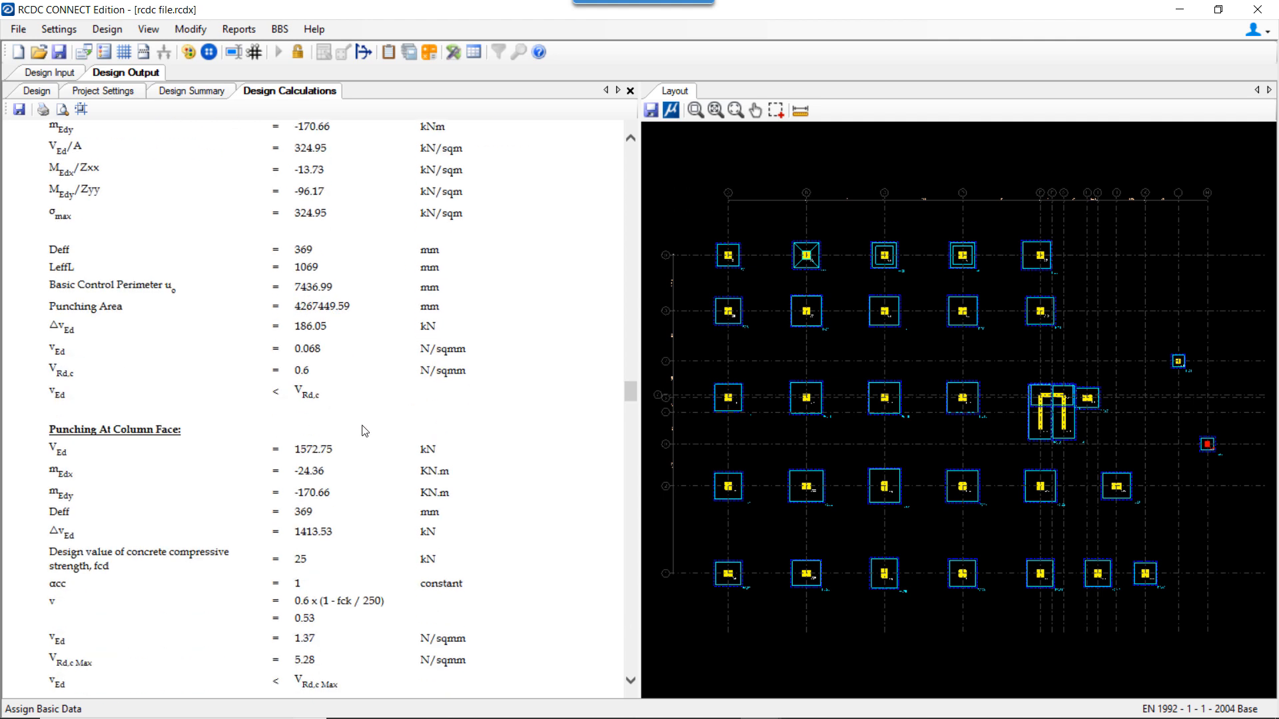
pyautogui.scroll(-2, 205, 465)
pyautogui.scroll(-2, 280, 476)
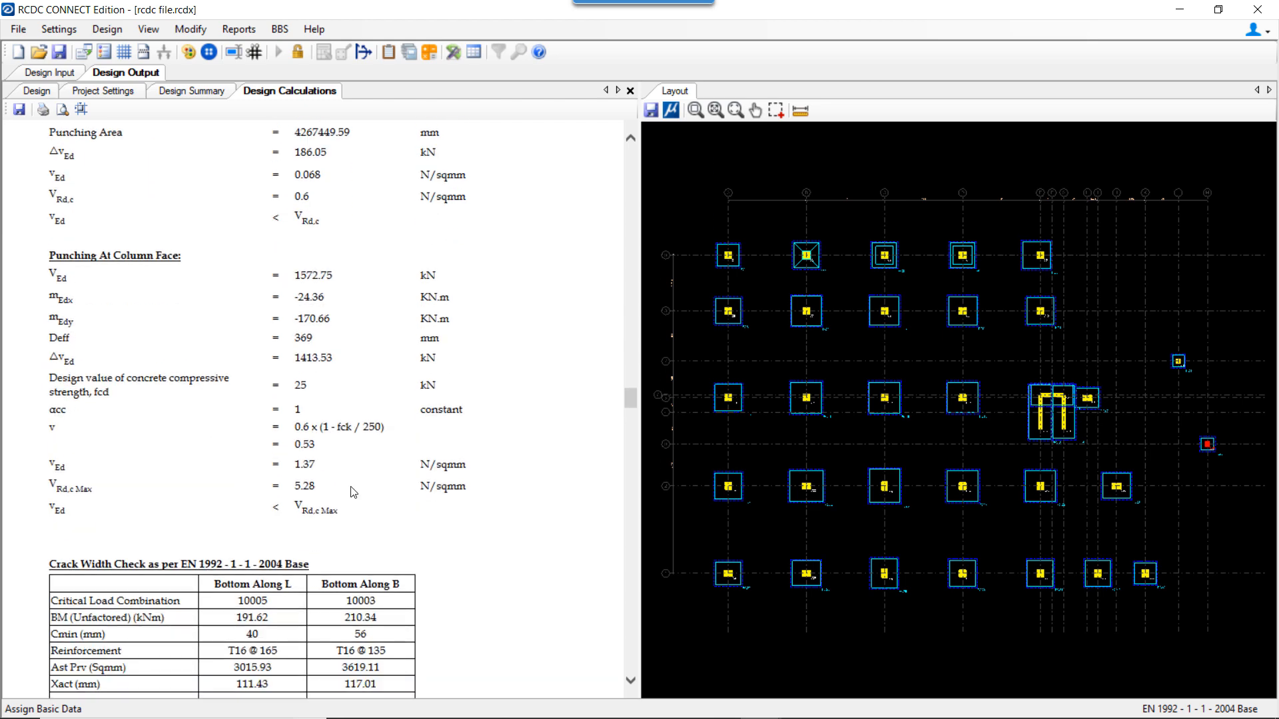
# - Examine FC1's crack width and stress limit checks for the bottom reinforcement along L and B
pyautogui.scroll(-2, 395, 483)
pyautogui.scroll(-4, 427, 364)
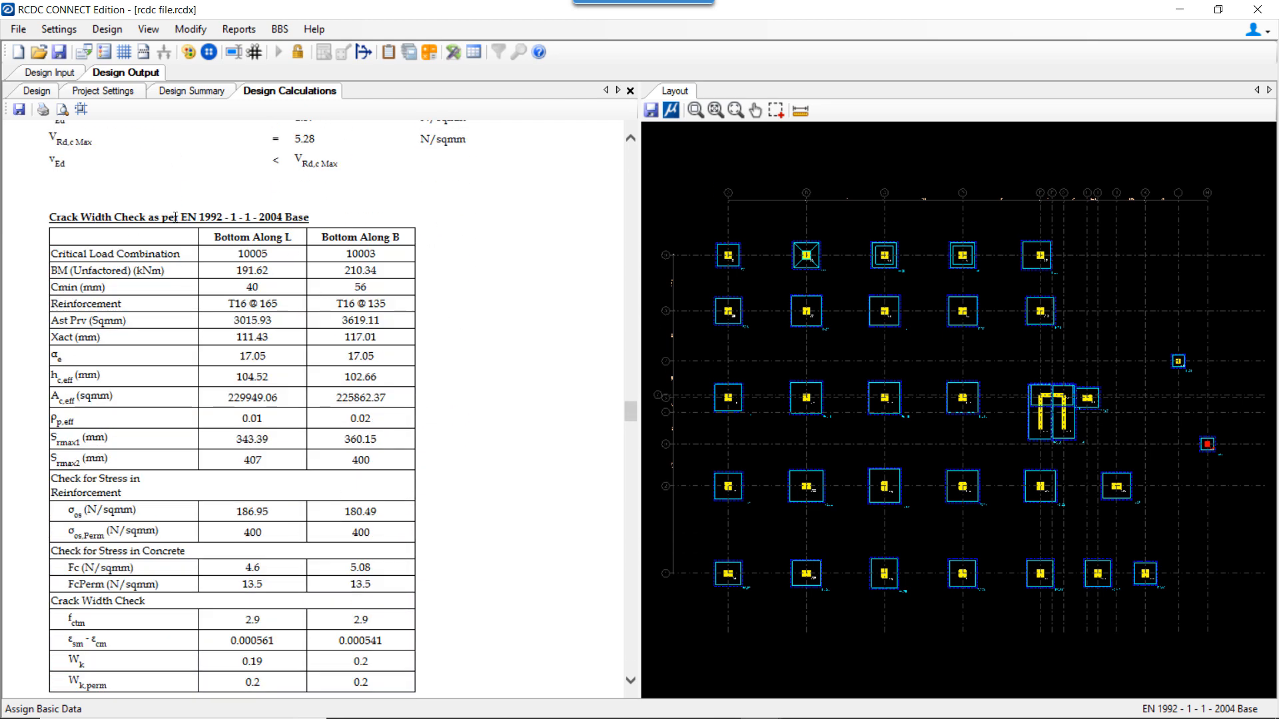
pyautogui.scroll(4, 432, 477)
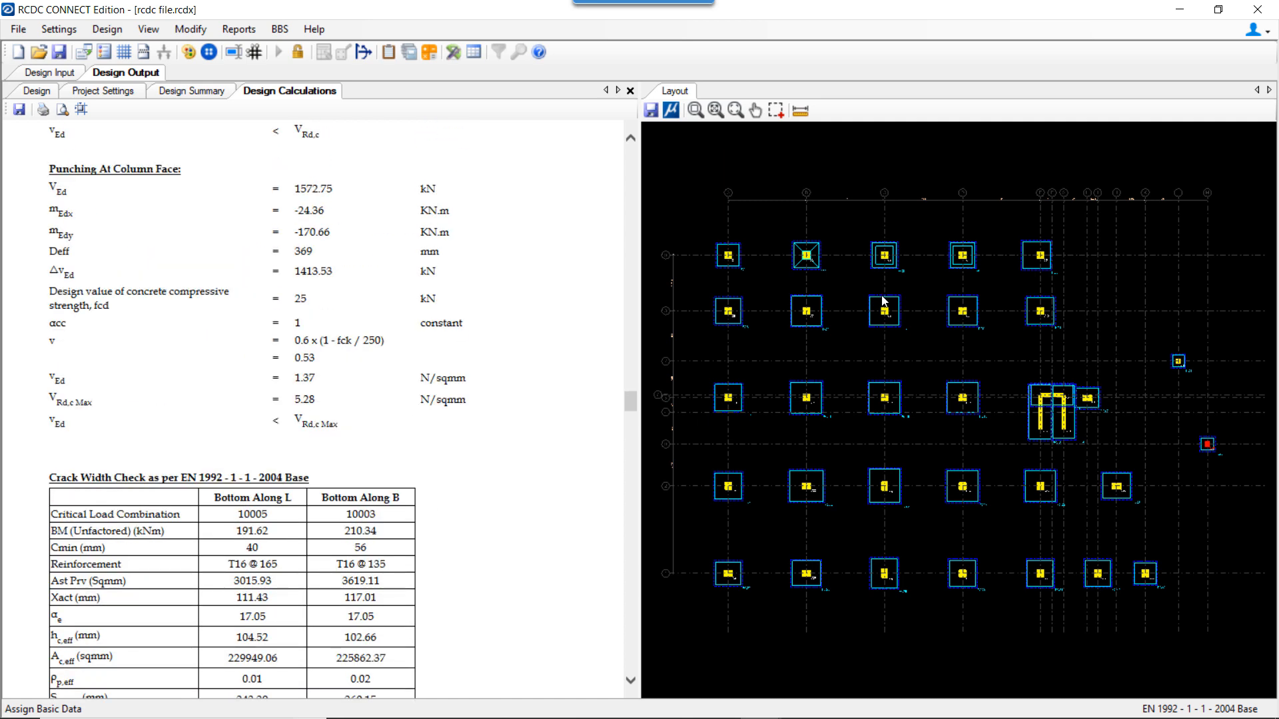
pyautogui.scroll(-4, 308, 454)
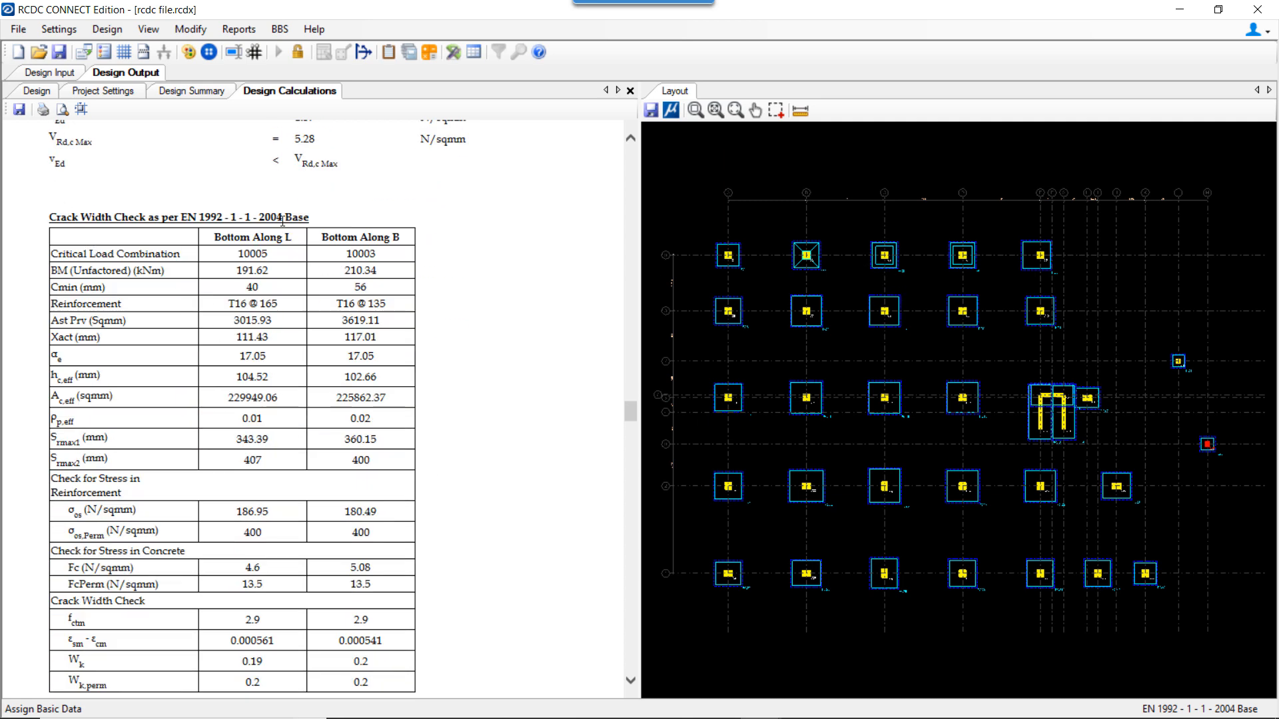
pyautogui.scroll(-1, 419, 415)
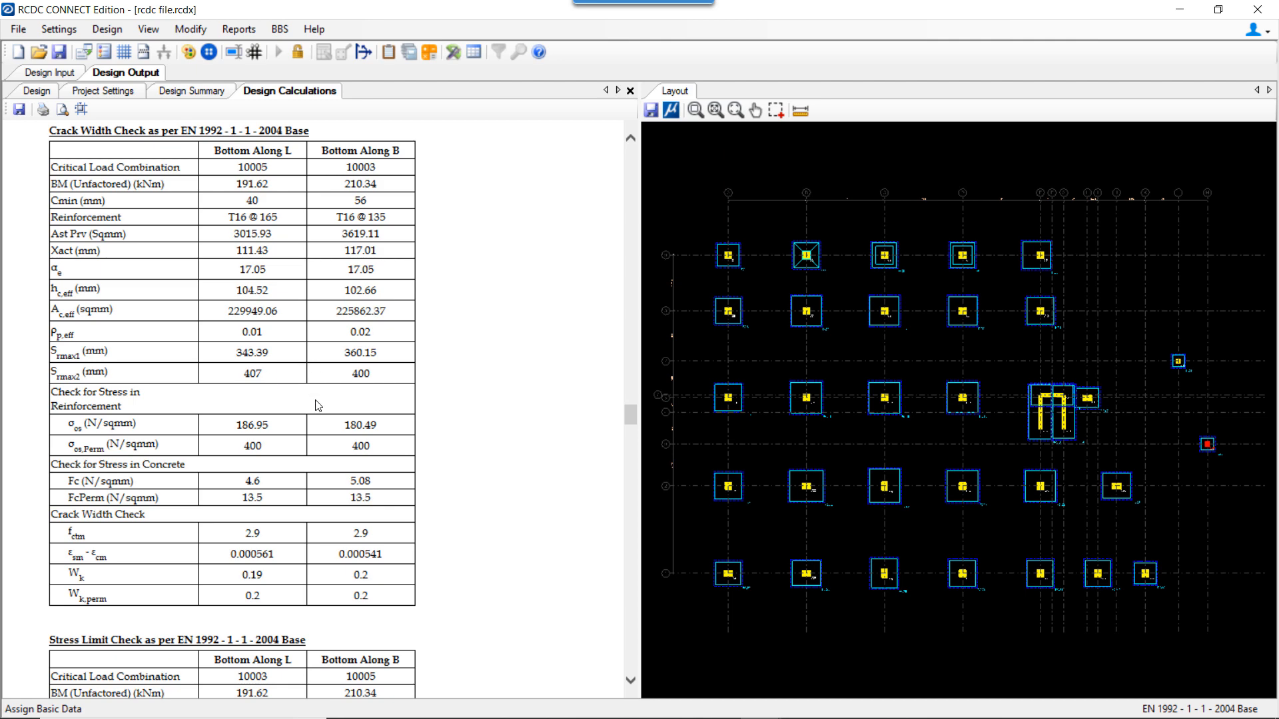
pyautogui.scroll(-1, 319, 413)
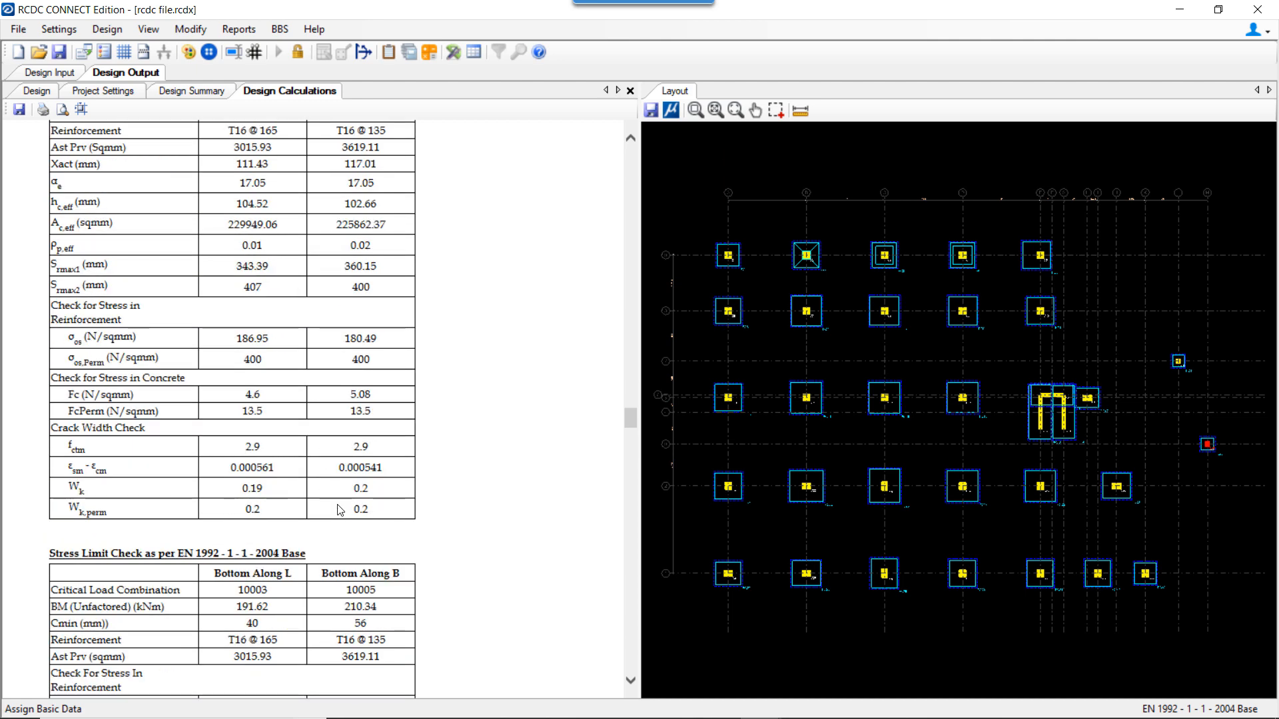
pyautogui.scroll(-3, 340, 511)
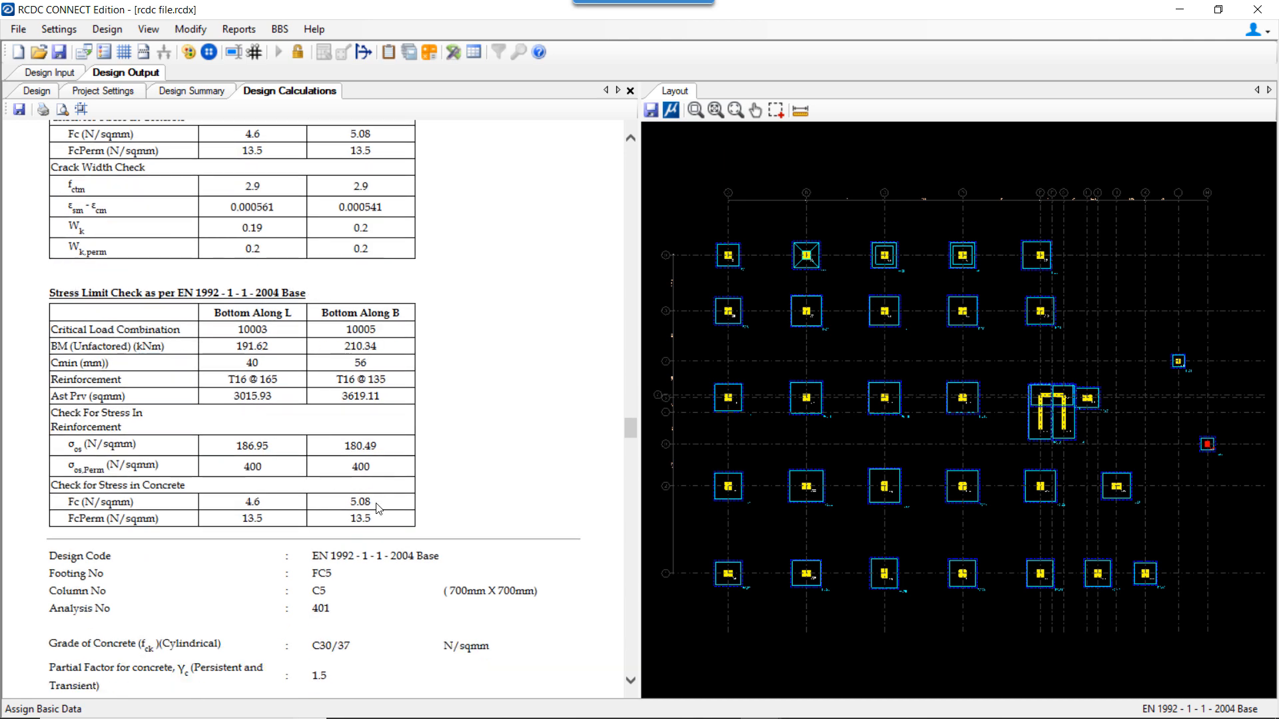
# - Examine eccentric footing FC5's design data, permissible offsets and the moments in its maximum soil pressure check
pyautogui.scroll(-4, 343, 291)
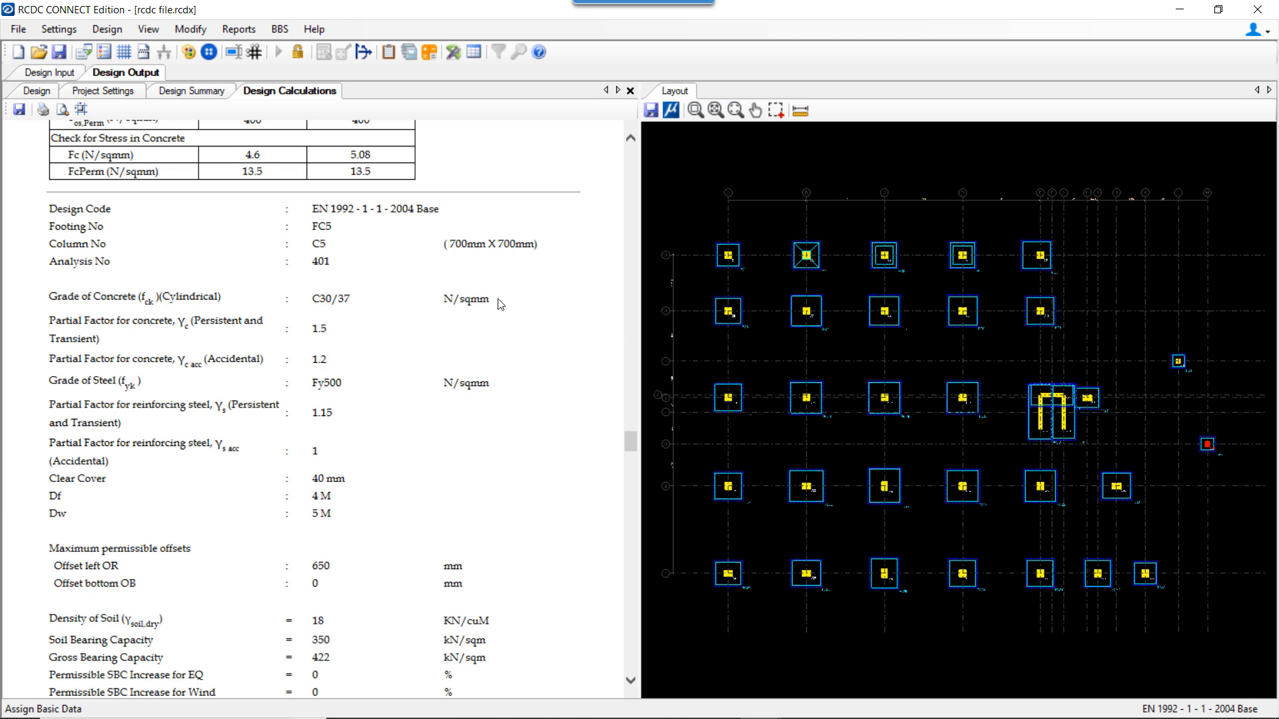
pyautogui.scroll(-4, 433, 400)
pyautogui.scroll(-6, 424, 434)
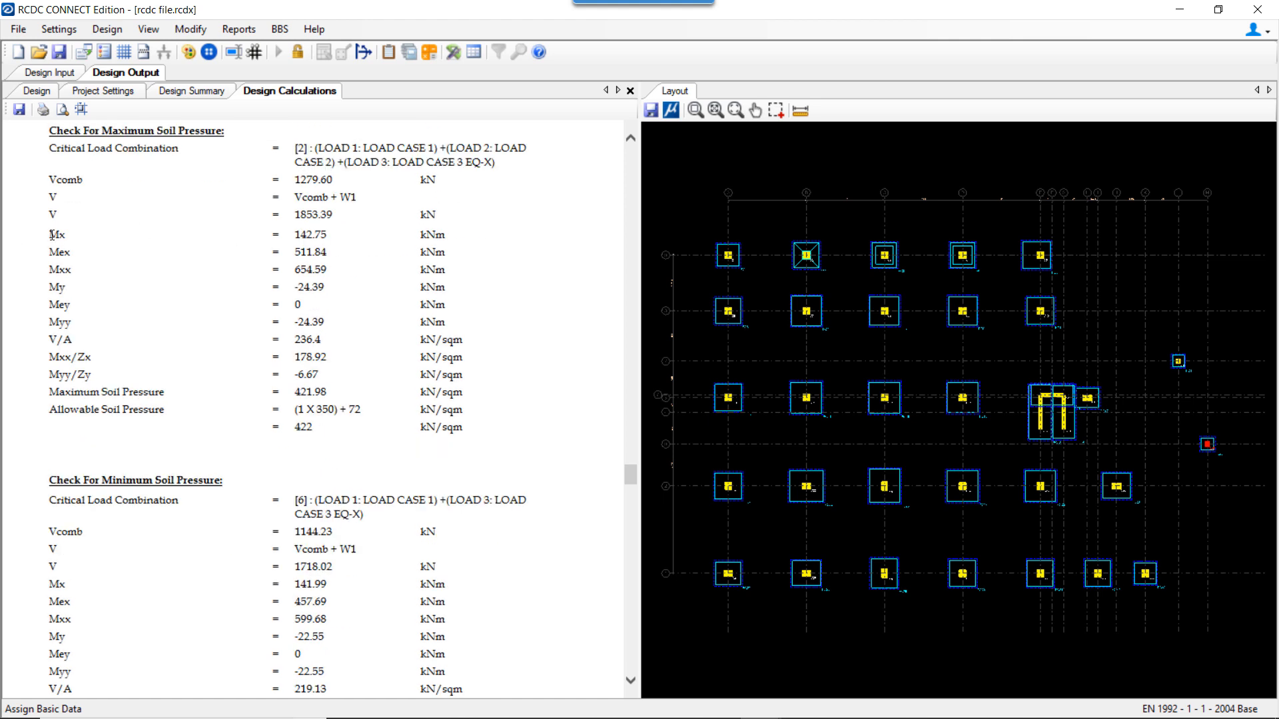
pyautogui.moveTo(61, 234); pyautogui.dragTo(349, 246)
pyautogui.click(103, 260)
# - Examine FC5's buoyancy, sliding and overturning checks and its bottom reinforcement bending design along L
pyautogui.scroll(-7, 307, 290)
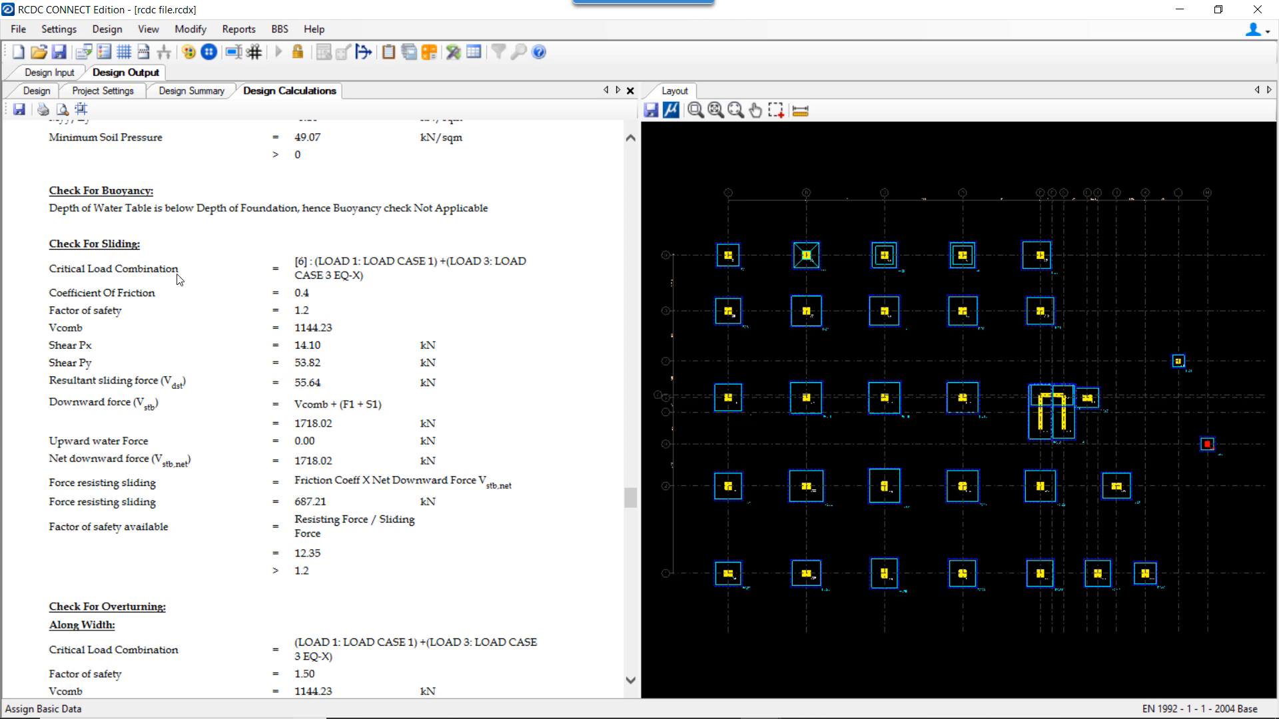
pyautogui.scroll(-14, 148, 267)
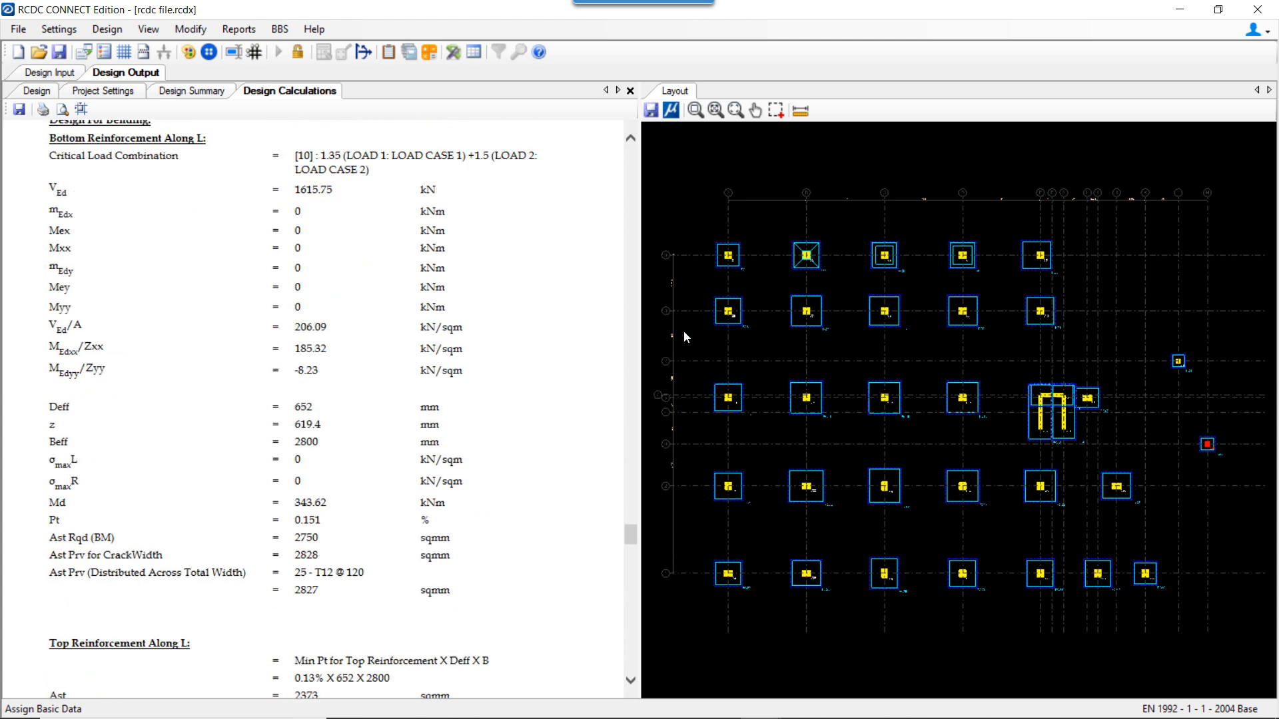
pyautogui.scroll(3, 340, 325)
pyautogui.scroll(-2, 191, 298)
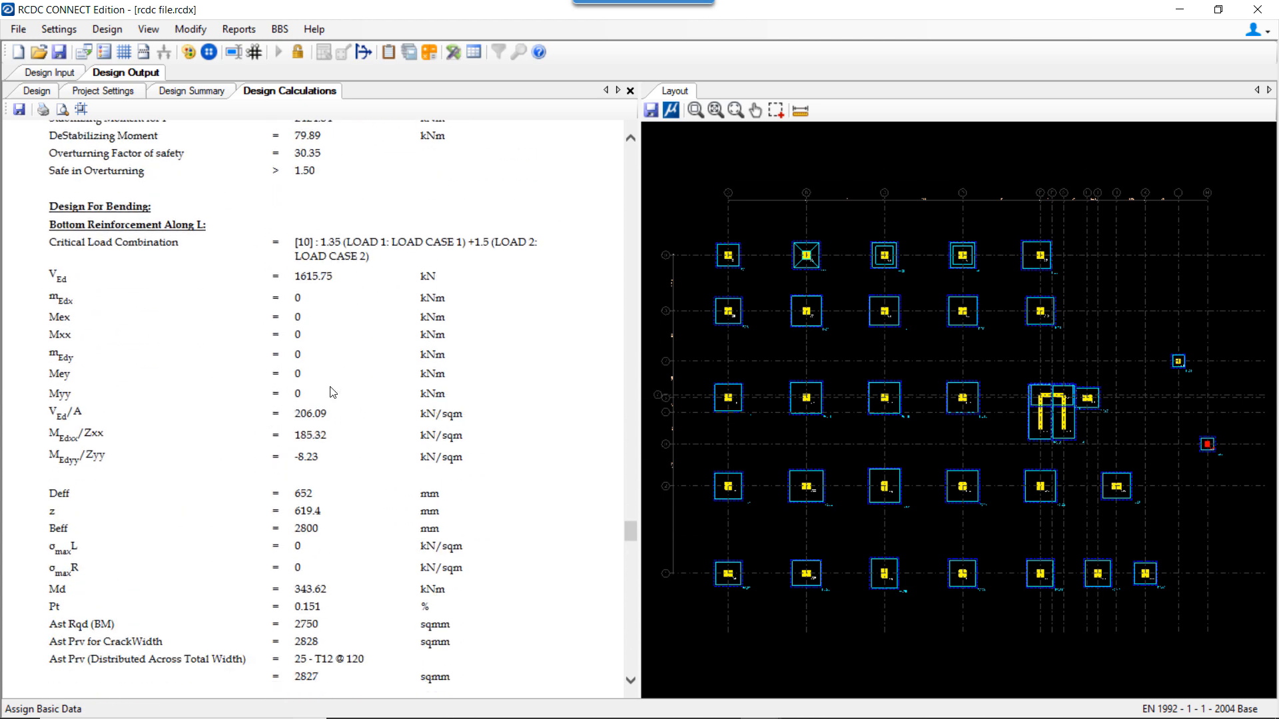
pyautogui.scroll(8, 191, 297)
# - Generate the pressure check report for footing FC1 and review its soil pressure and stability tables
pyautogui.click(238, 28)
pyautogui.click(291, 164)
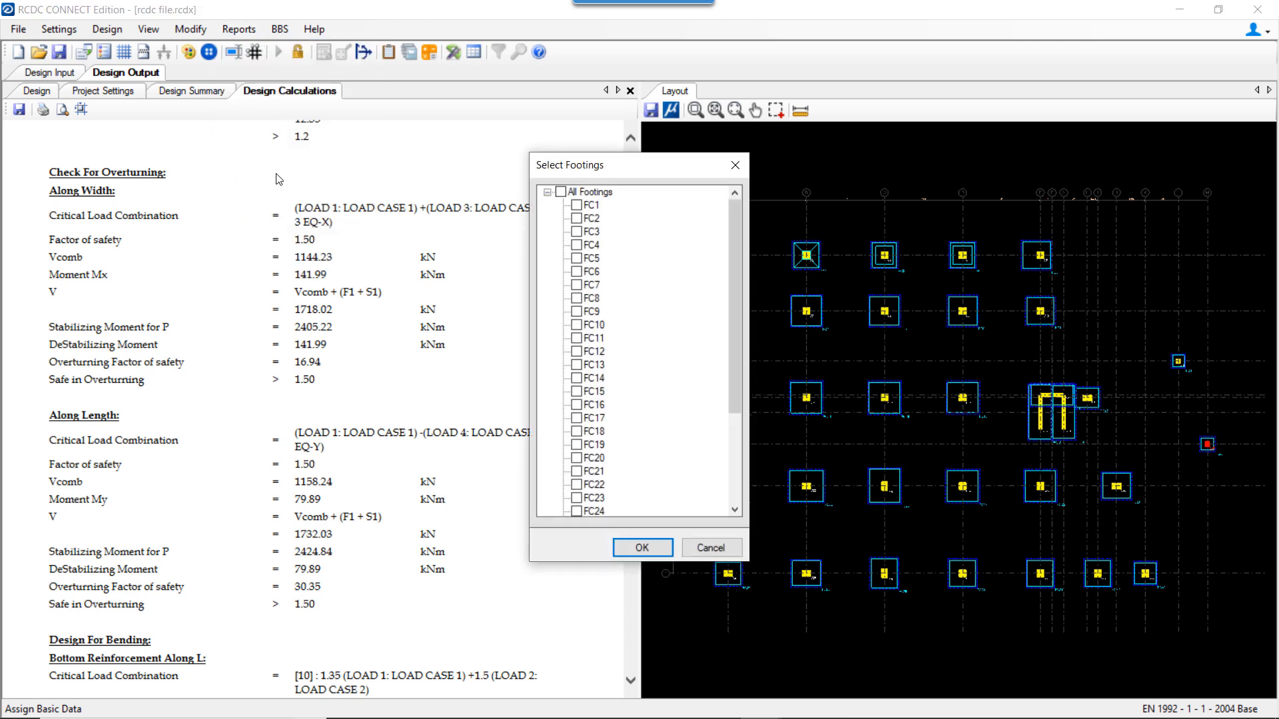
pyautogui.click(577, 205)
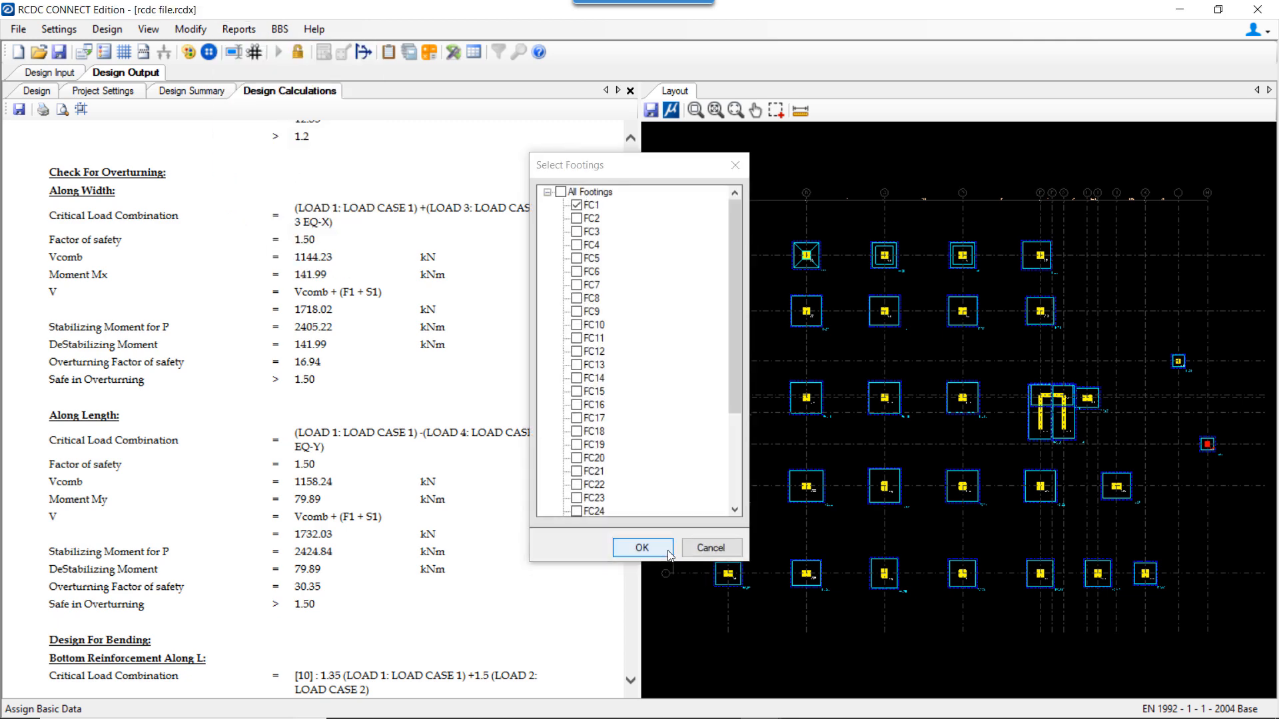
pyautogui.click(642, 548)
pyautogui.scroll(-1, 77, 237)
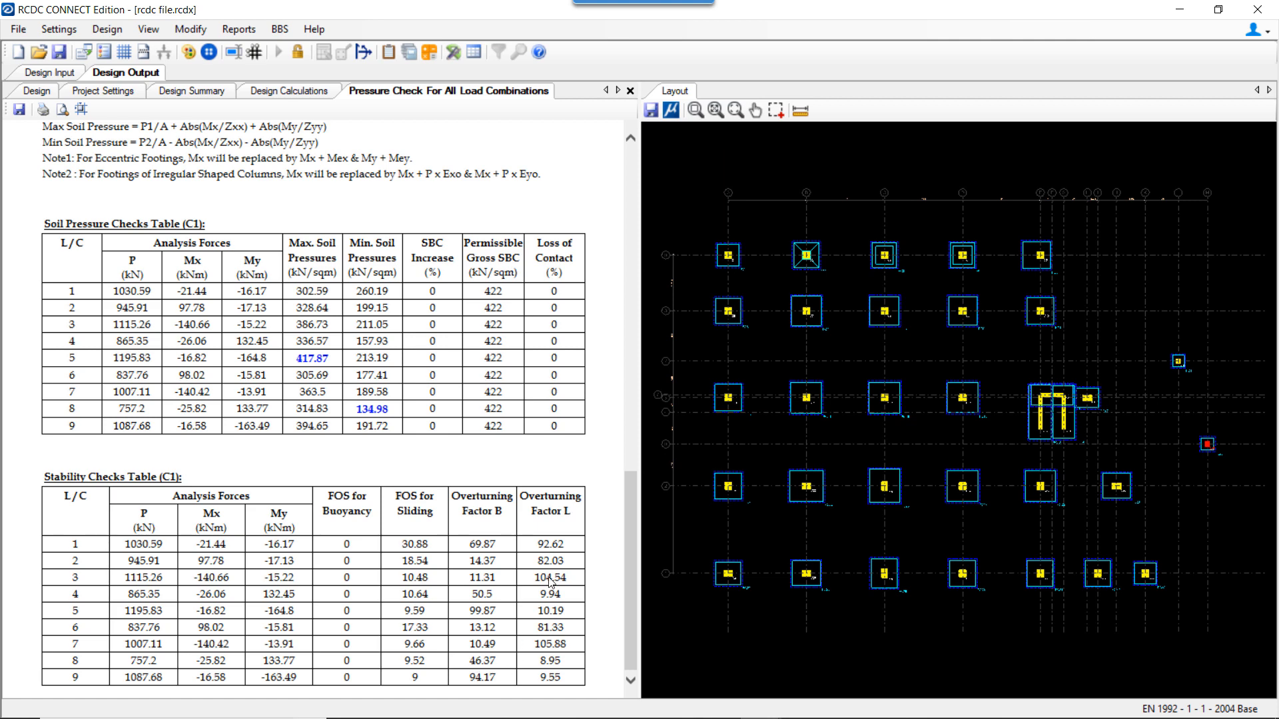
# - Generate the crack width check reports and review the stress limit results in a widened report view
pyautogui.click(237, 29)
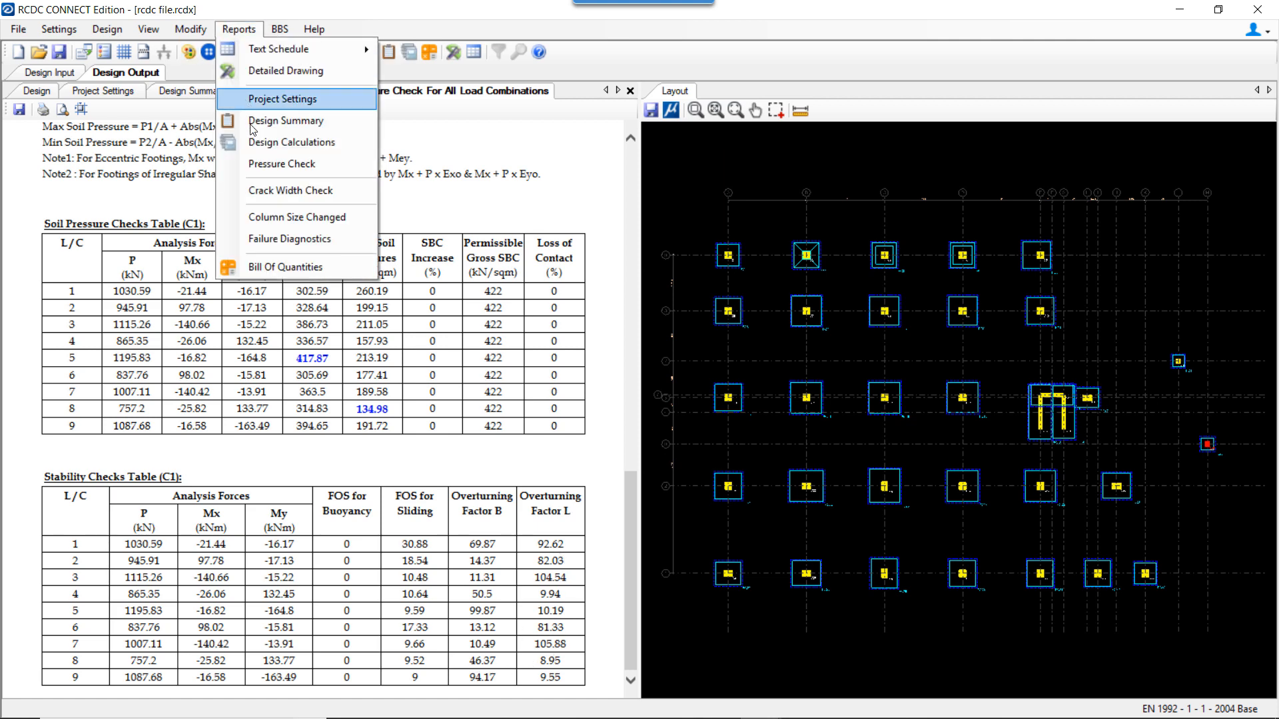
pyautogui.click(266, 191)
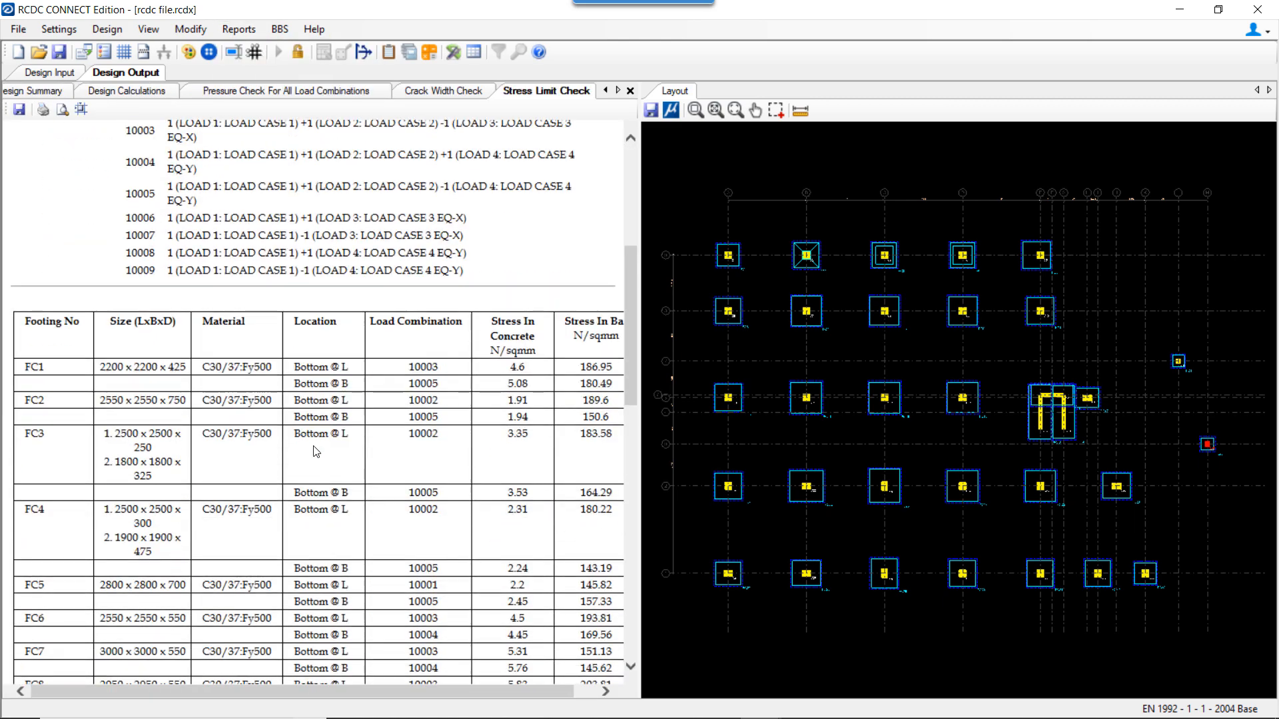
pyautogui.scroll(-3, 316, 452)
pyautogui.moveTo(641, 416); pyautogui.dragTo(976, 474)
pyautogui.scroll(6, 666, 440)
pyautogui.scroll(-2, 628, 442)
pyautogui.scroll(-2, 628, 441)
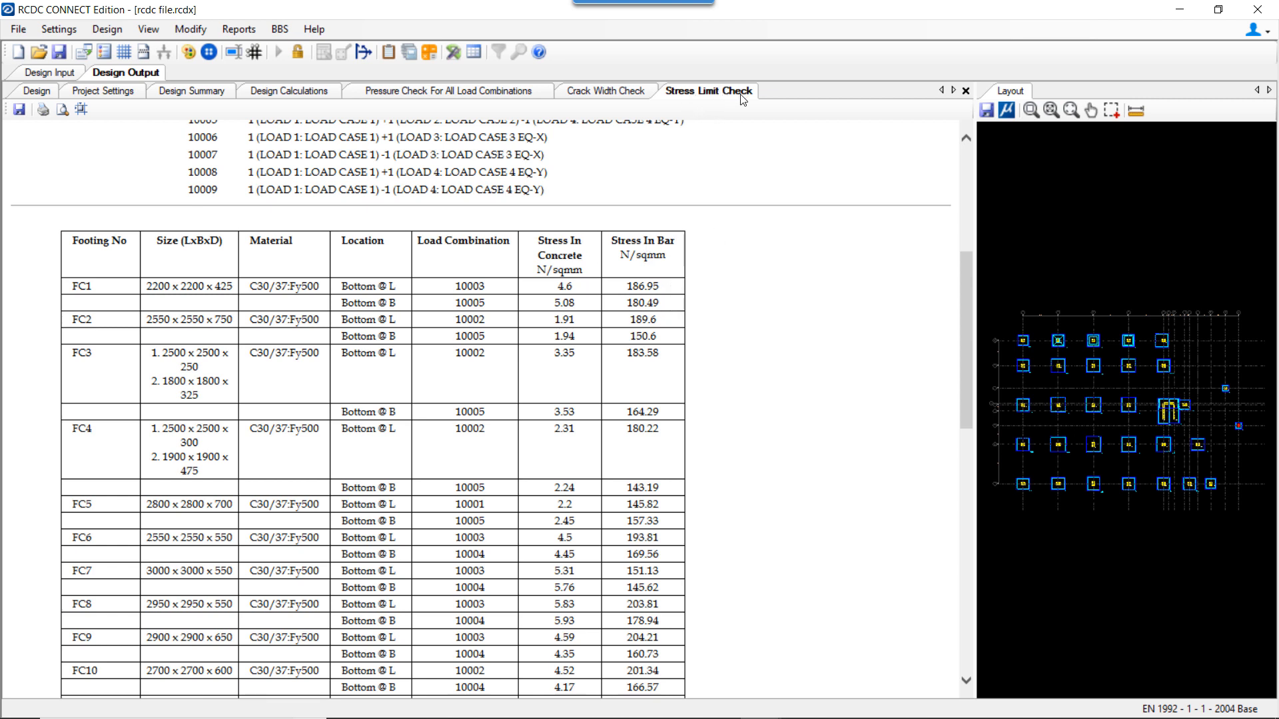
# - Review the flexural crack widths and bar stresses per footing in the crack width check report
pyautogui.click(593, 93)
pyautogui.scroll(-5, 494, 416)
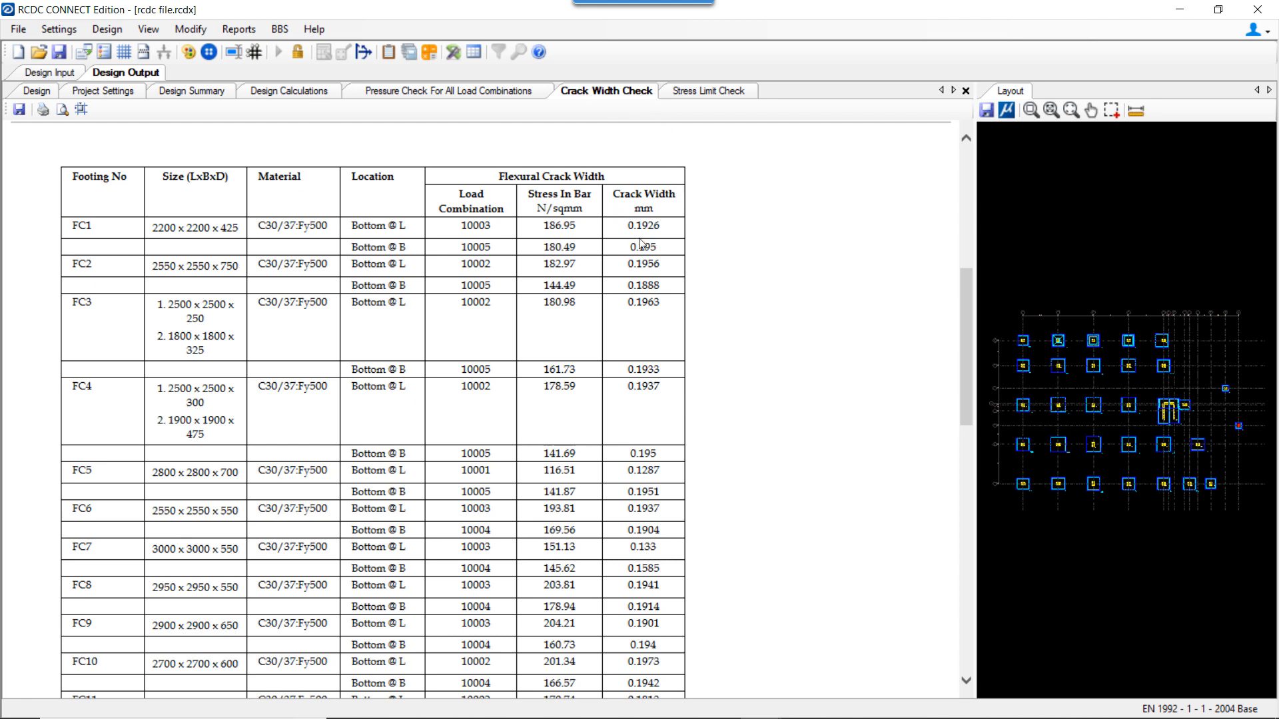
pyautogui.moveTo(624, 230); pyautogui.dragTo(660, 225)
# - Generate the failure diagnostics report for the design in which sloped footing FC2 has no size
pyautogui.click(246, 29)
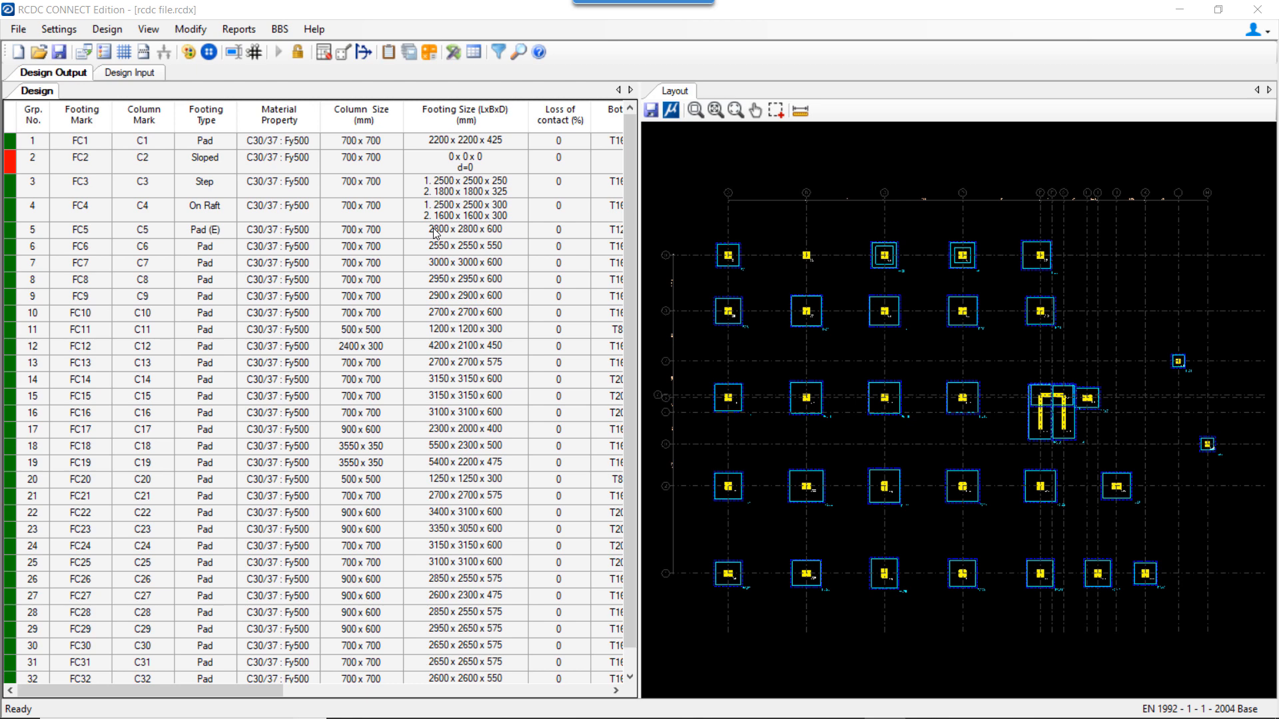
pyautogui.click(251, 31)
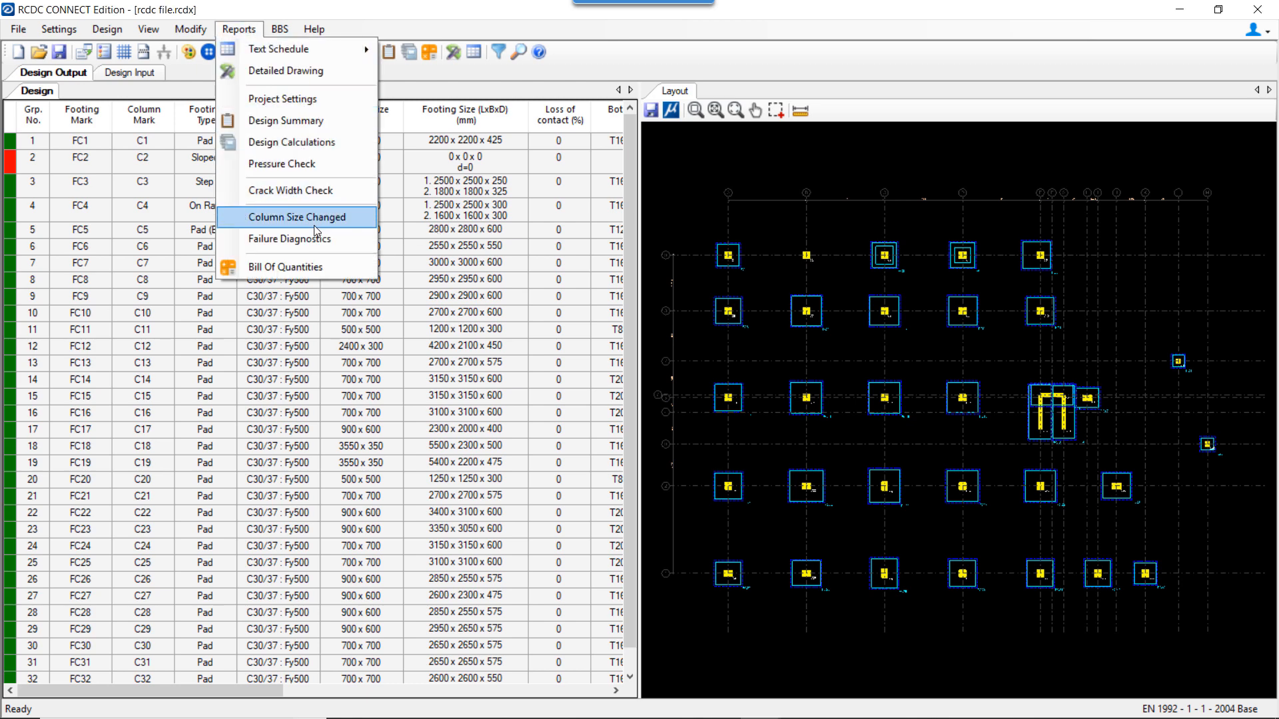
pyautogui.click(291, 238)
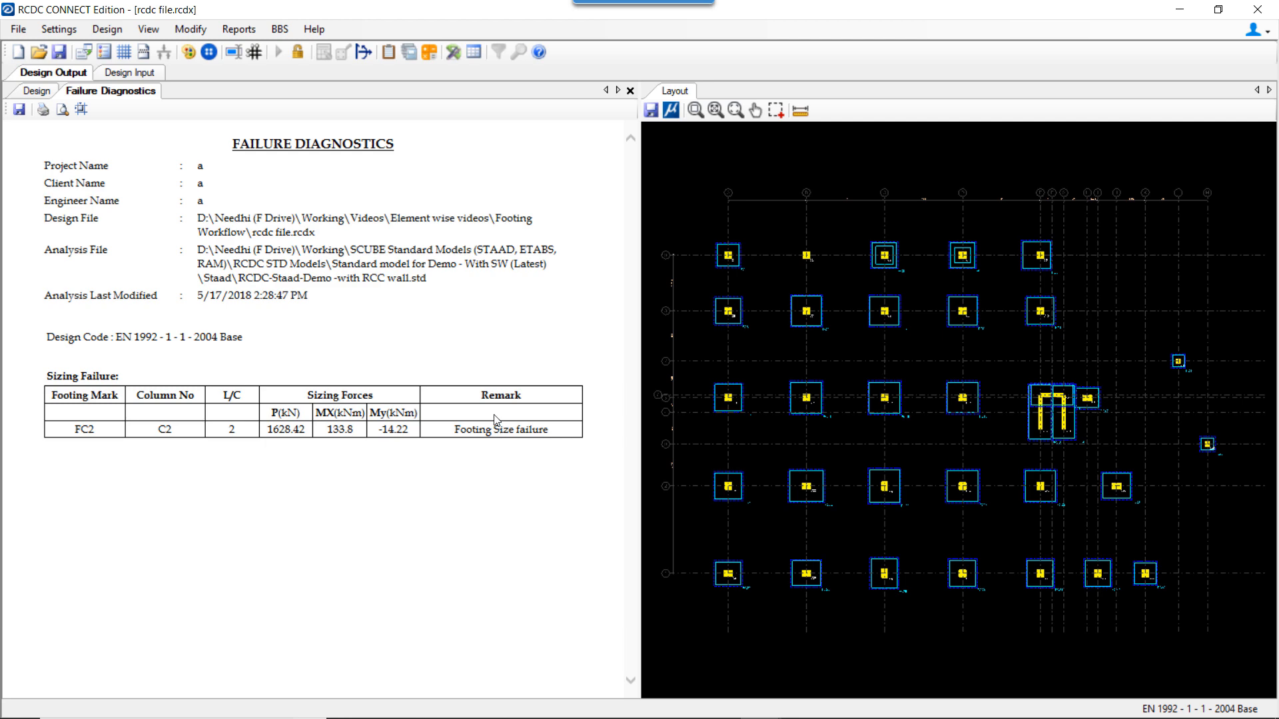
# - Generate the bill of quantities with the BOQ summary, reinforcement type wise, and level and rebar wise reports
pyautogui.click(238, 29)
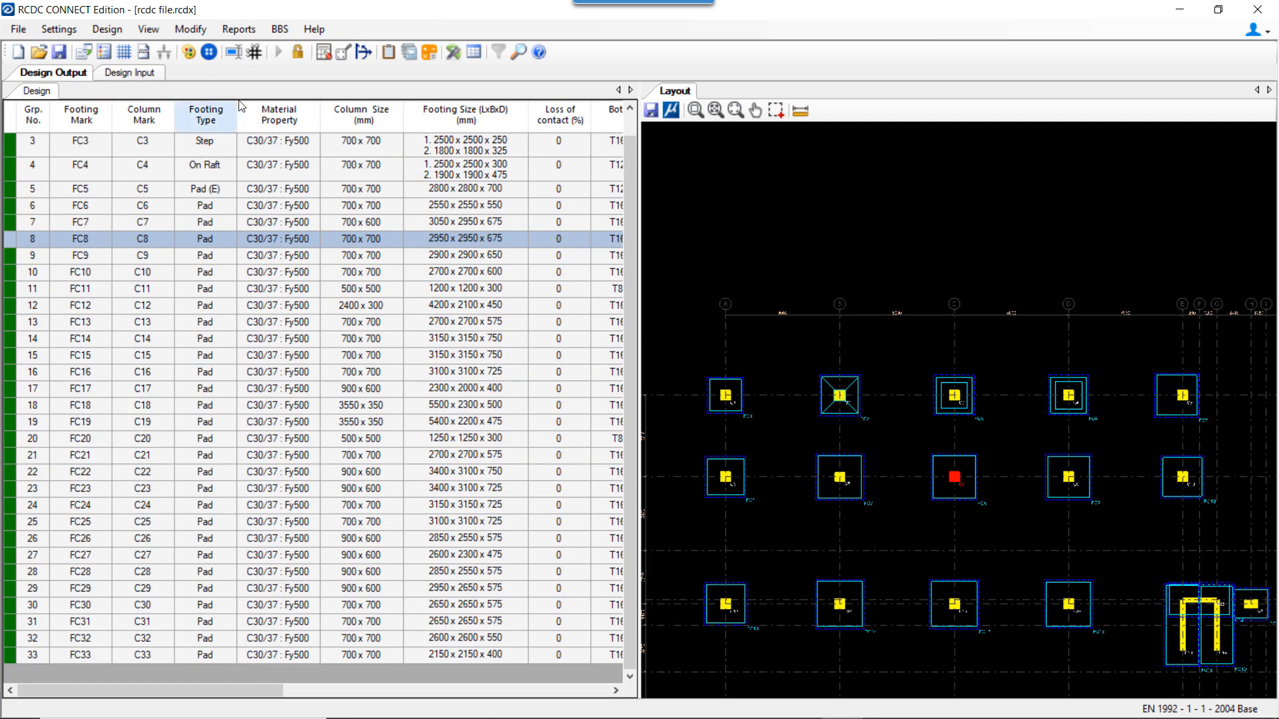
pyautogui.click(238, 28)
pyautogui.click(286, 267)
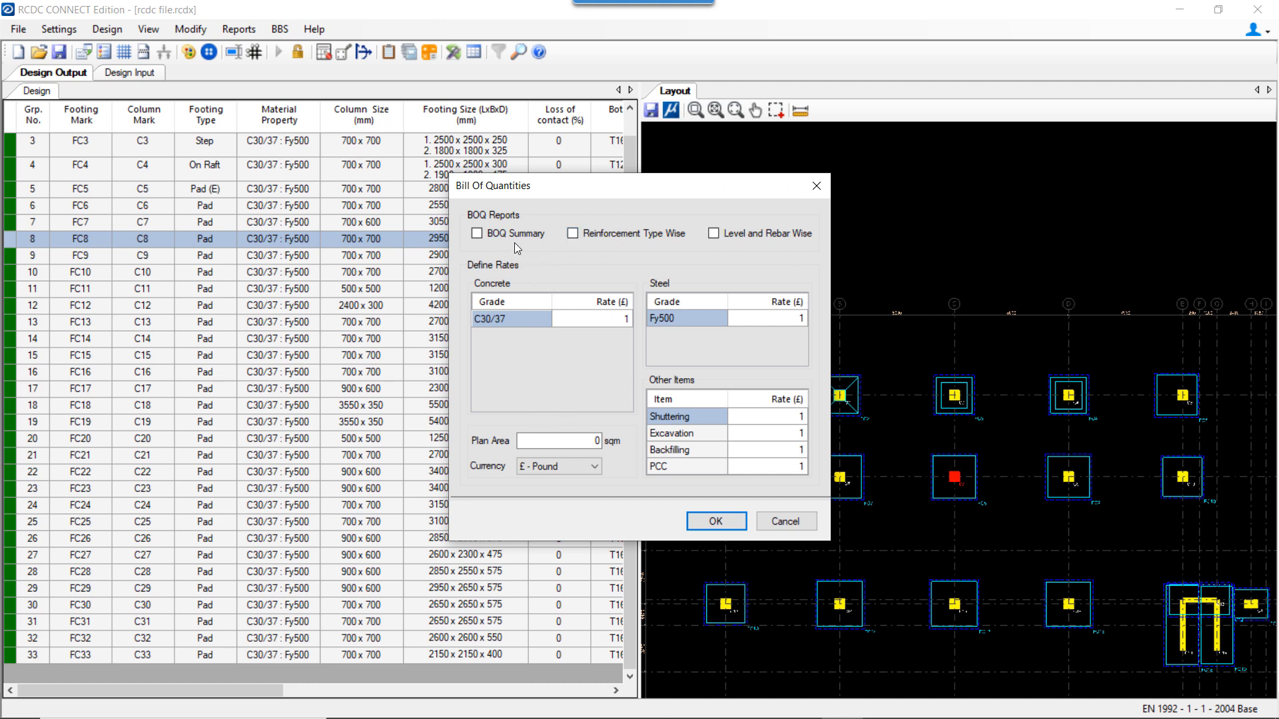
pyautogui.click(672, 233)
pyautogui.click(753, 234)
pyautogui.click(716, 521)
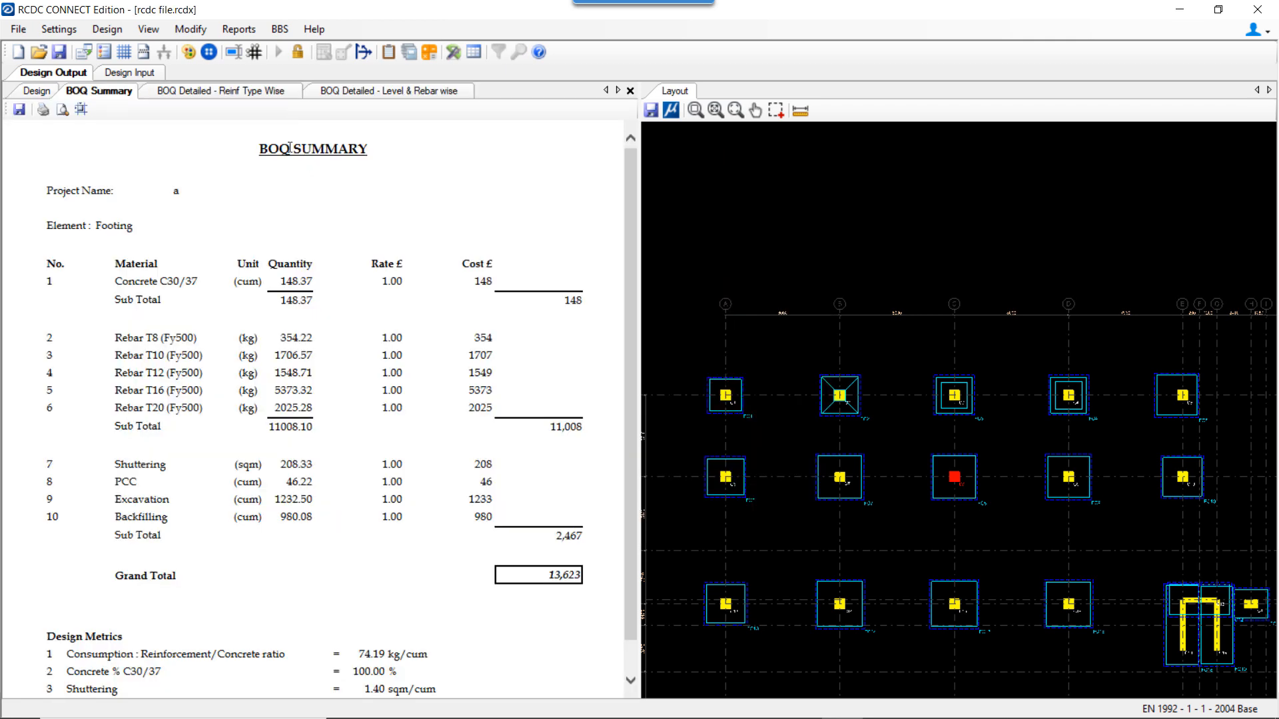
# - Review the bill of quantities summary, the reinforcement type wise quantities, and the level and rebar wise quantities
pyautogui.scroll(-1, 330, 442)
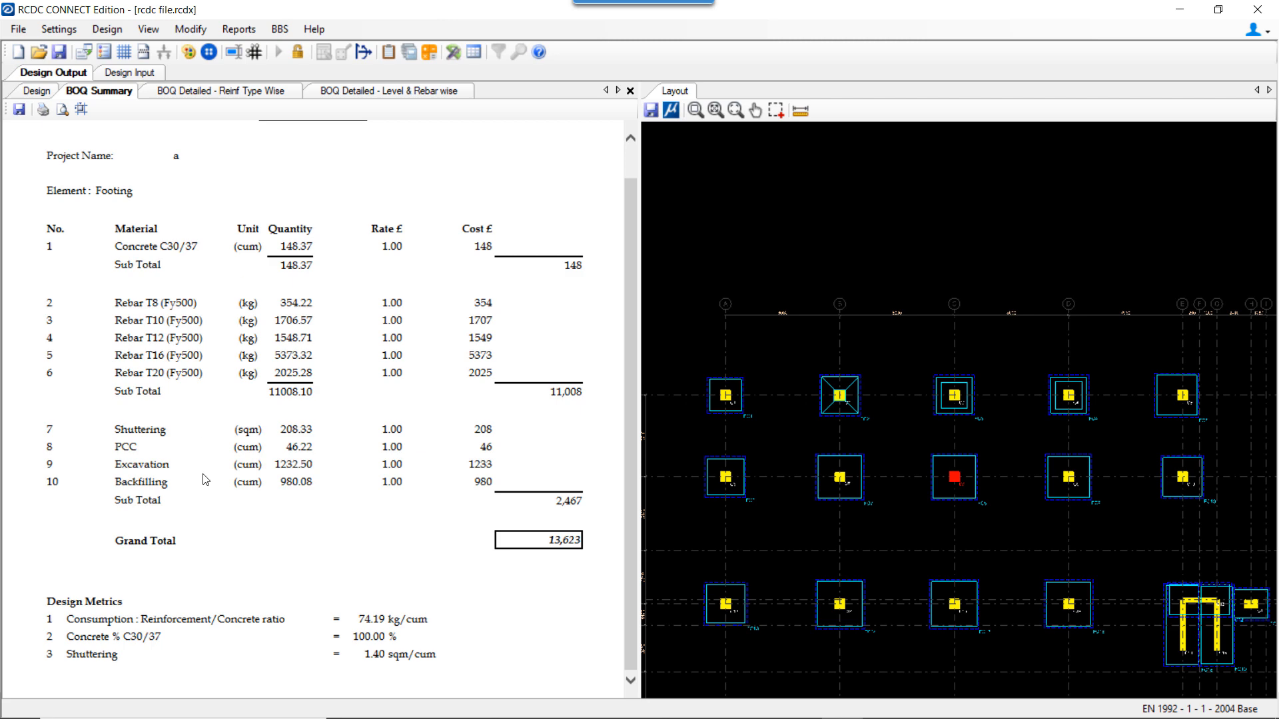
pyautogui.click(217, 95)
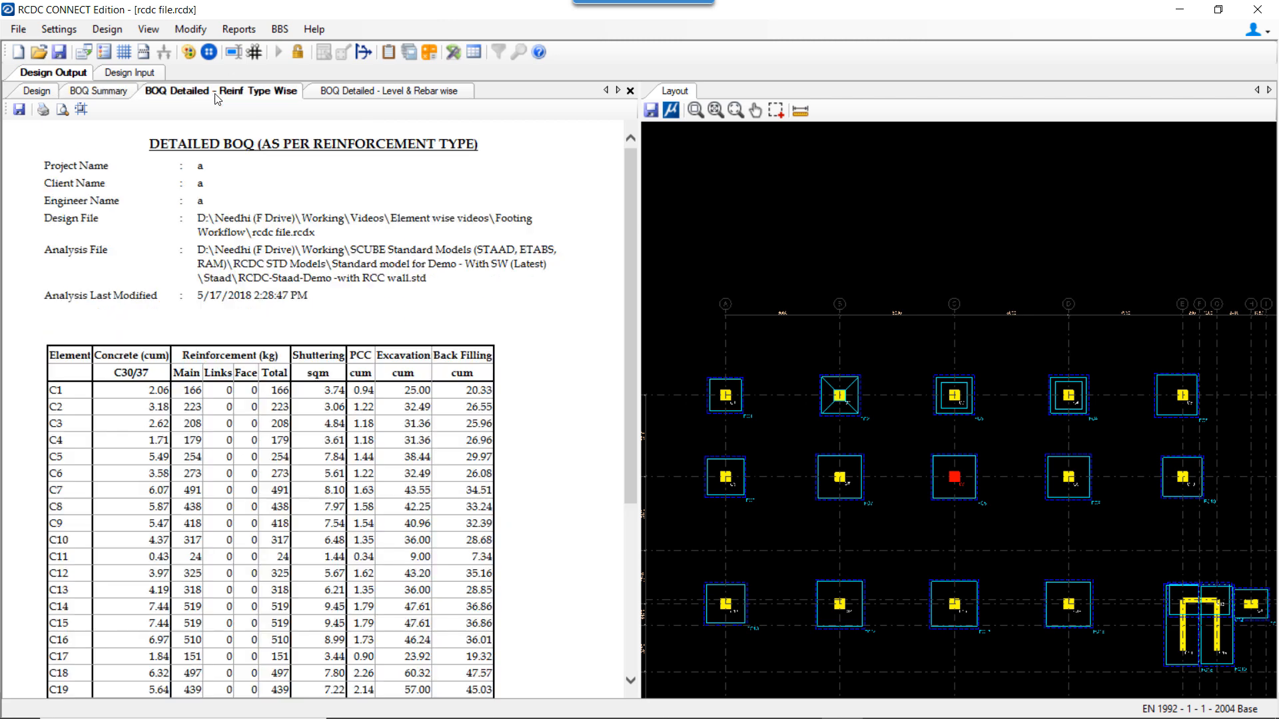
pyautogui.scroll(-2, 255, 563)
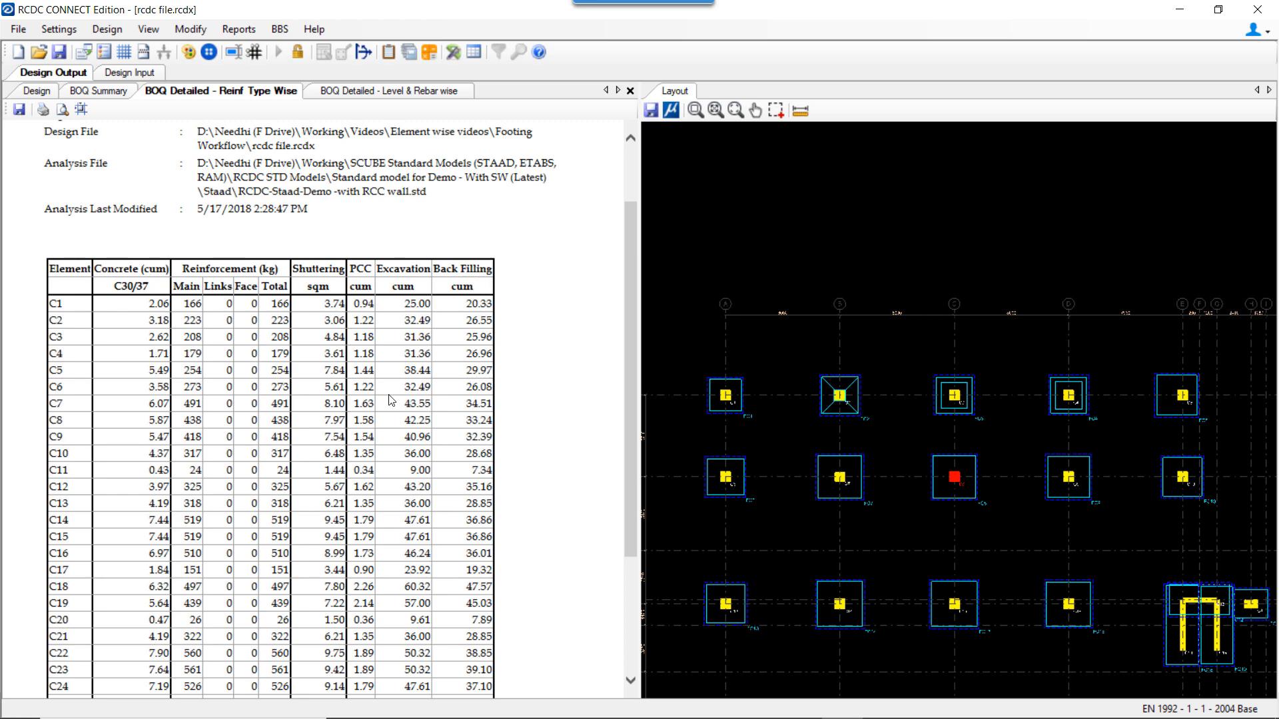
pyautogui.click(391, 93)
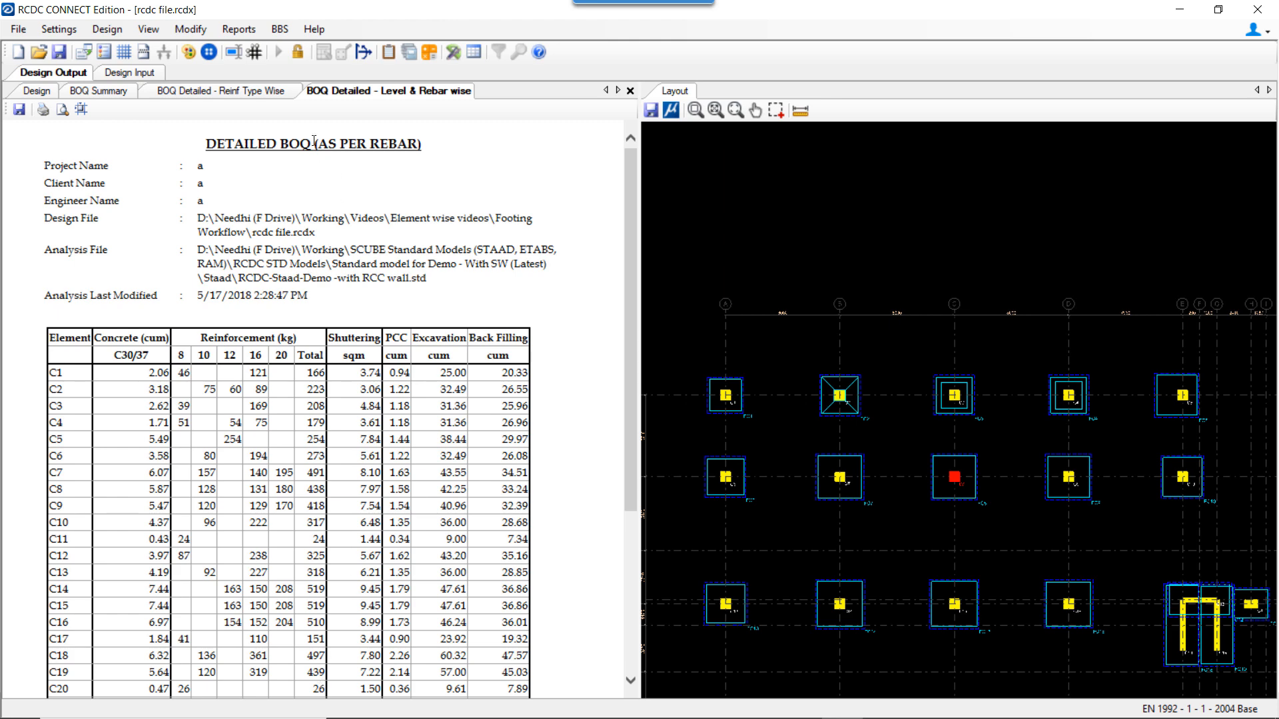
# - Generate the bar bending schedule for footing FC1 as a drawing on screen, with numbering by element and rebar shape notation
pyautogui.click(279, 30)
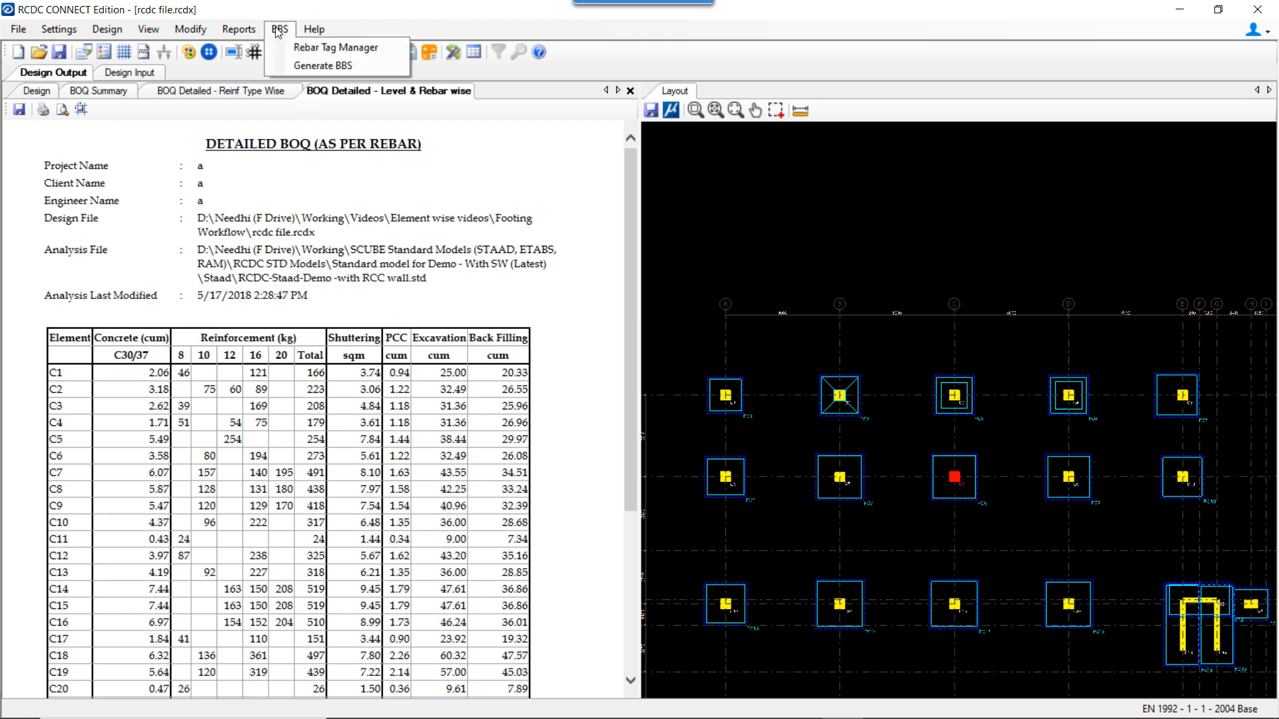
pyautogui.click(325, 65)
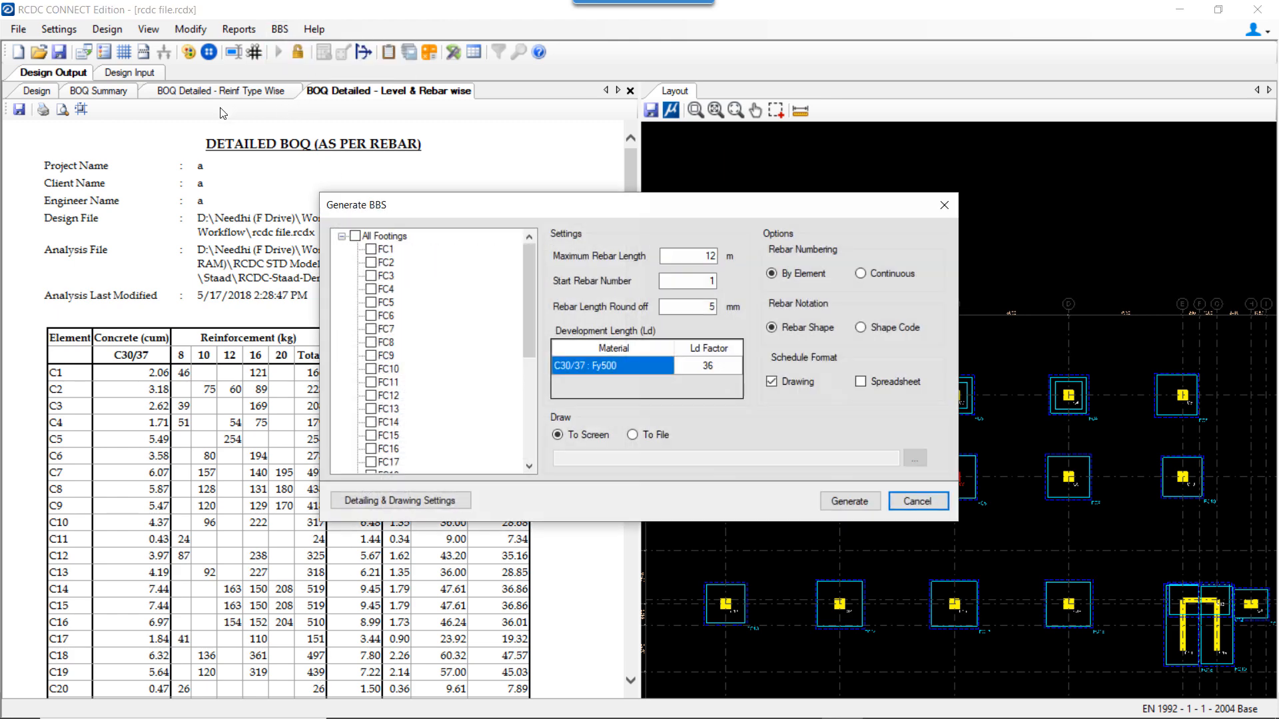
pyautogui.click(385, 249)
pyautogui.click(371, 249)
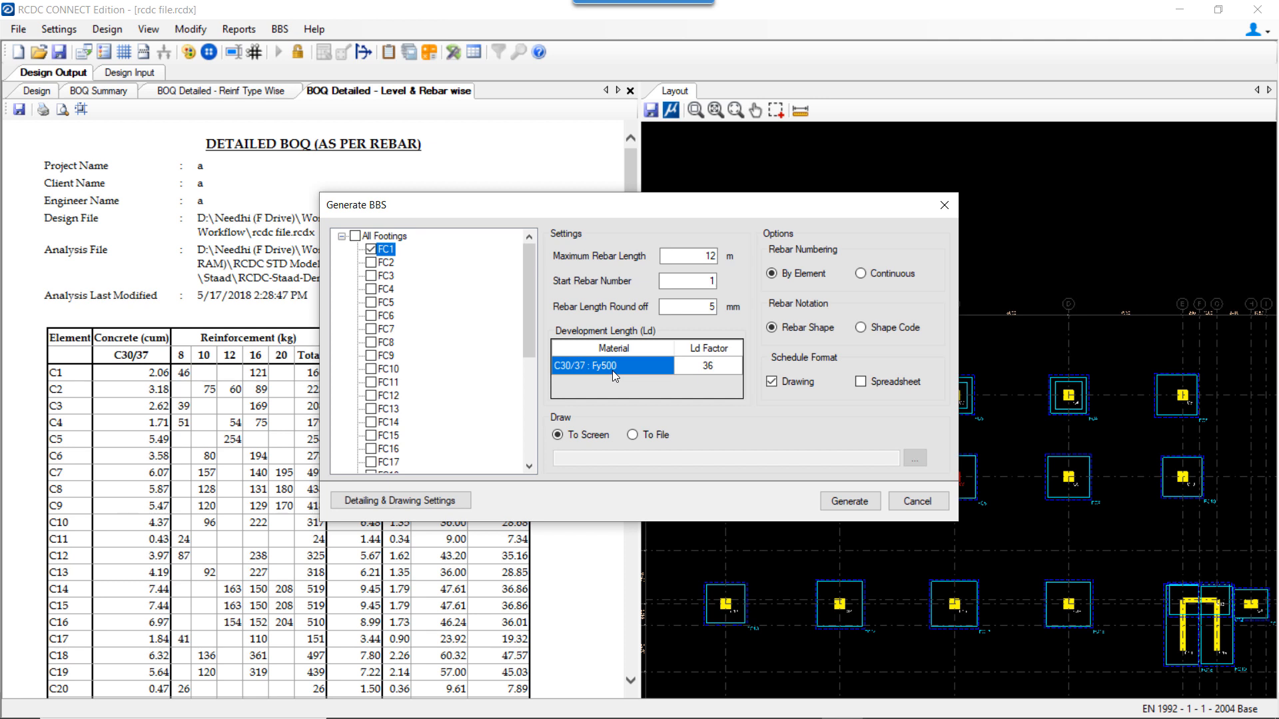
pyautogui.click(719, 367)
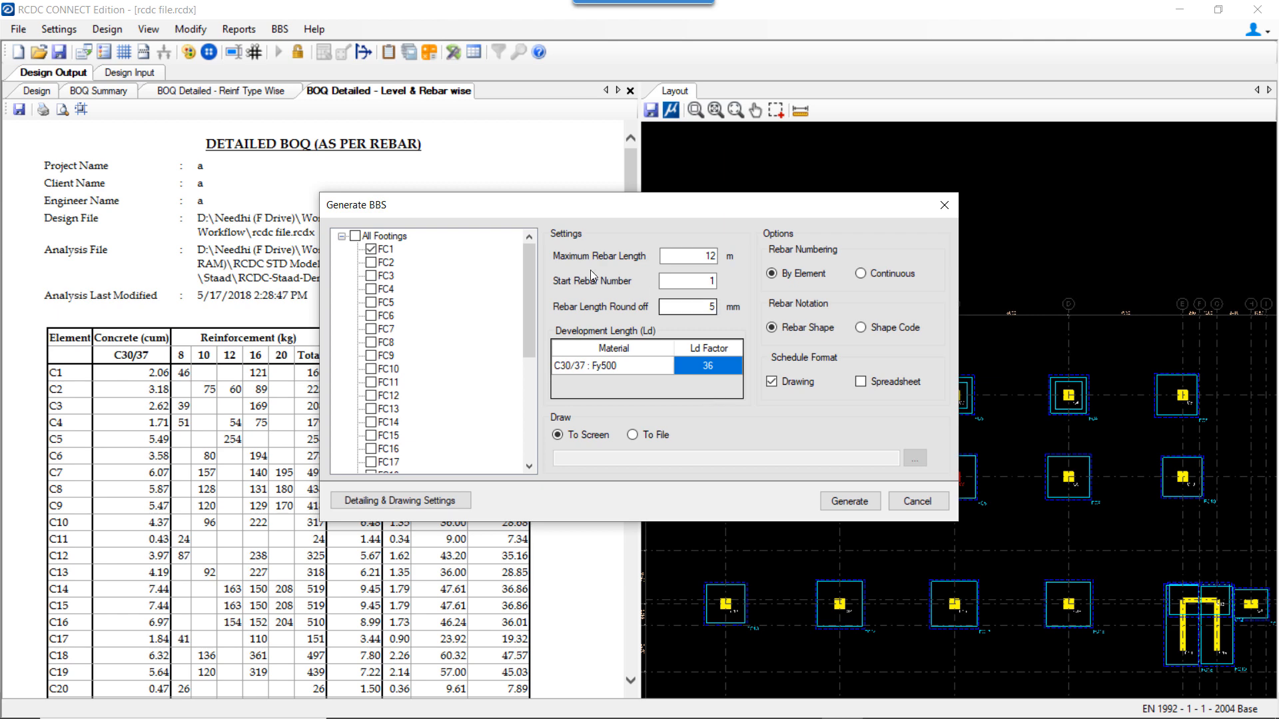
pyautogui.click(850, 501)
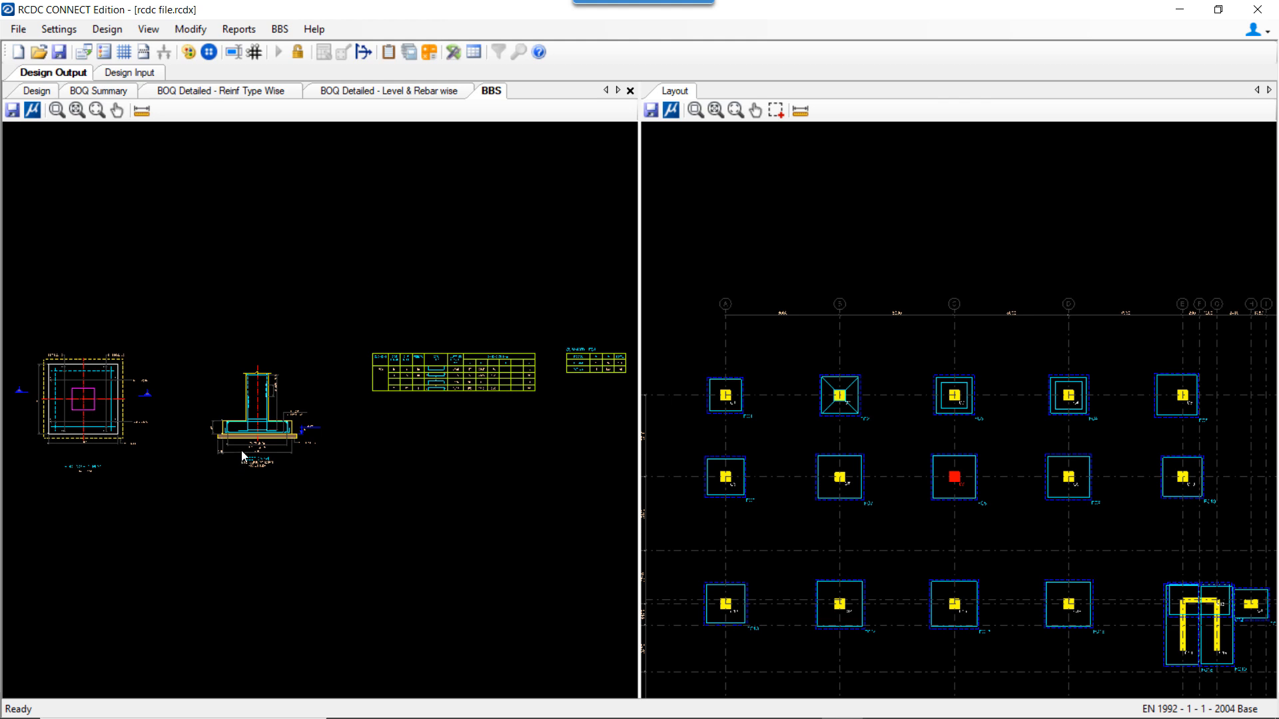
# - Inspect the FC1 plan in the bar bending schedule drawing and widen the drawing view over the layout
pyautogui.moveTo(169, 455); pyautogui.dragTo(274, 442, button='middle')
pyautogui.scroll(3, 185, 399)
pyautogui.scroll(5, 112, 388)
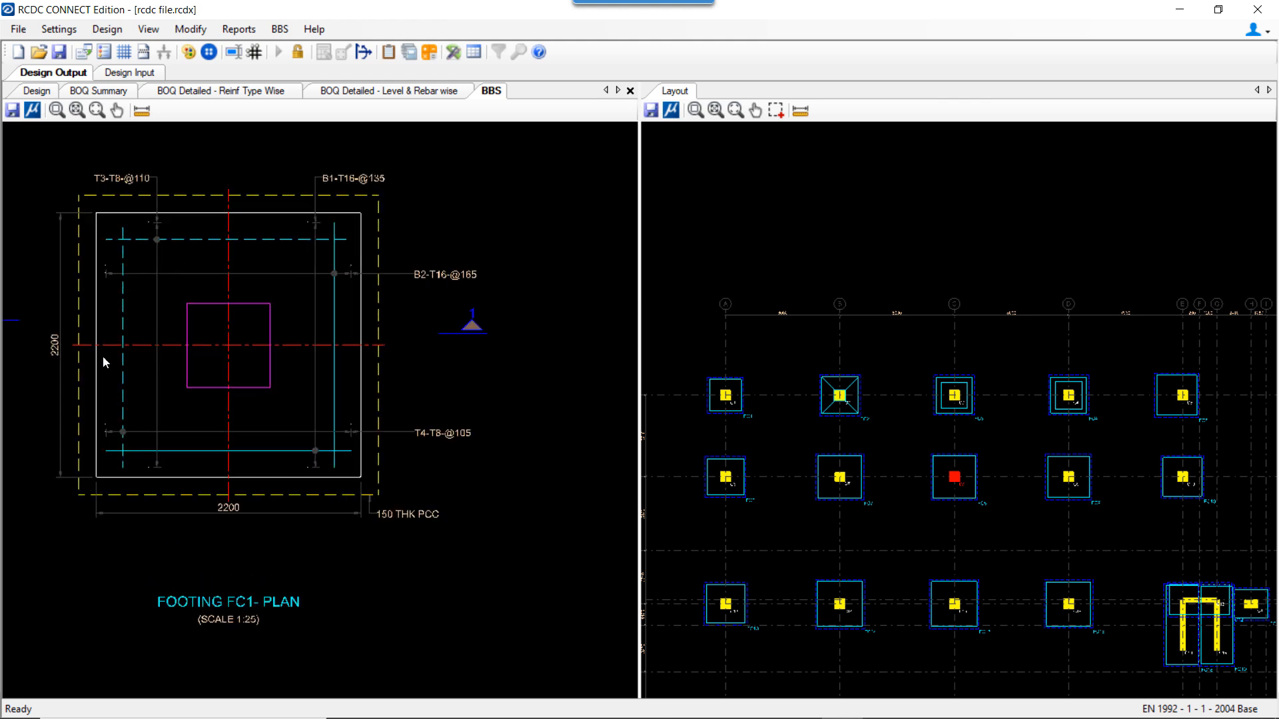
pyautogui.scroll(-2, 214, 354)
pyautogui.scroll(-1, 215, 354)
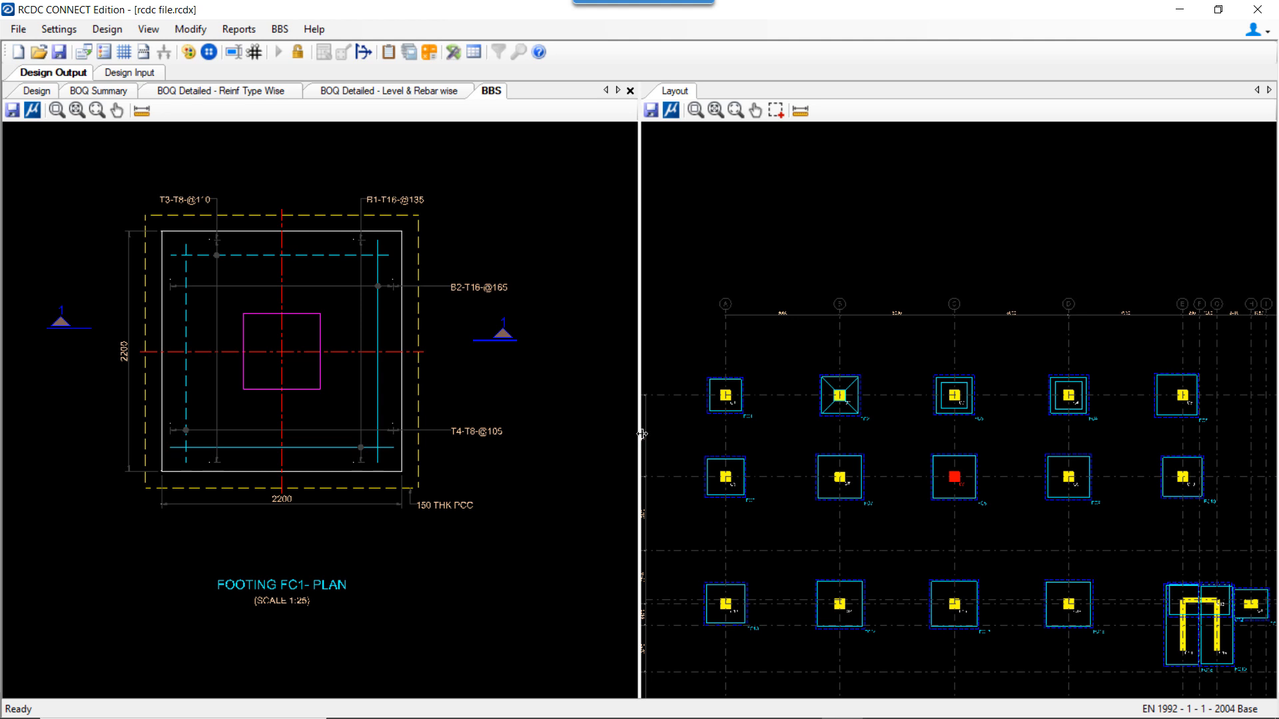
pyautogui.moveTo(640, 438); pyautogui.dragTo(1203, 433)
# - Examine the bar marks, diameters and spacings of the top and bottom reinforcement on the FC1 footing plan
pyautogui.scroll(3, 442, 383)
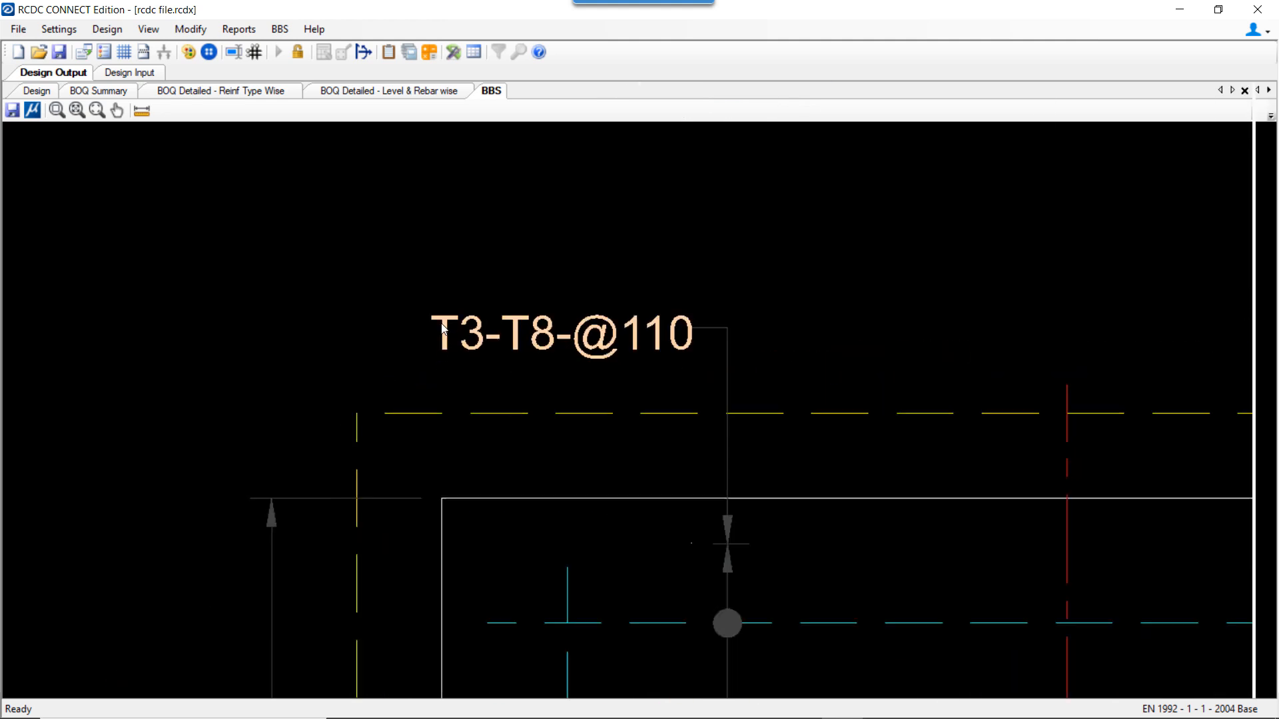
pyautogui.scroll(-3, 441, 282)
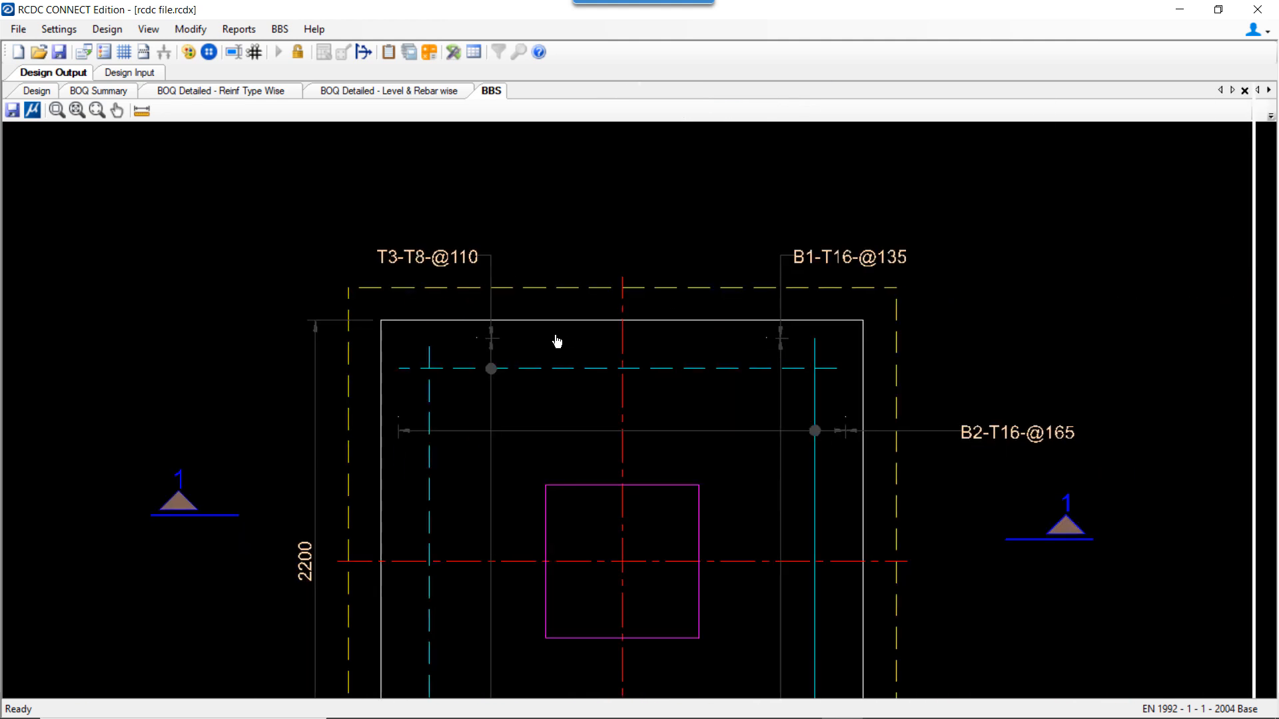
pyautogui.scroll(3, 531, 180)
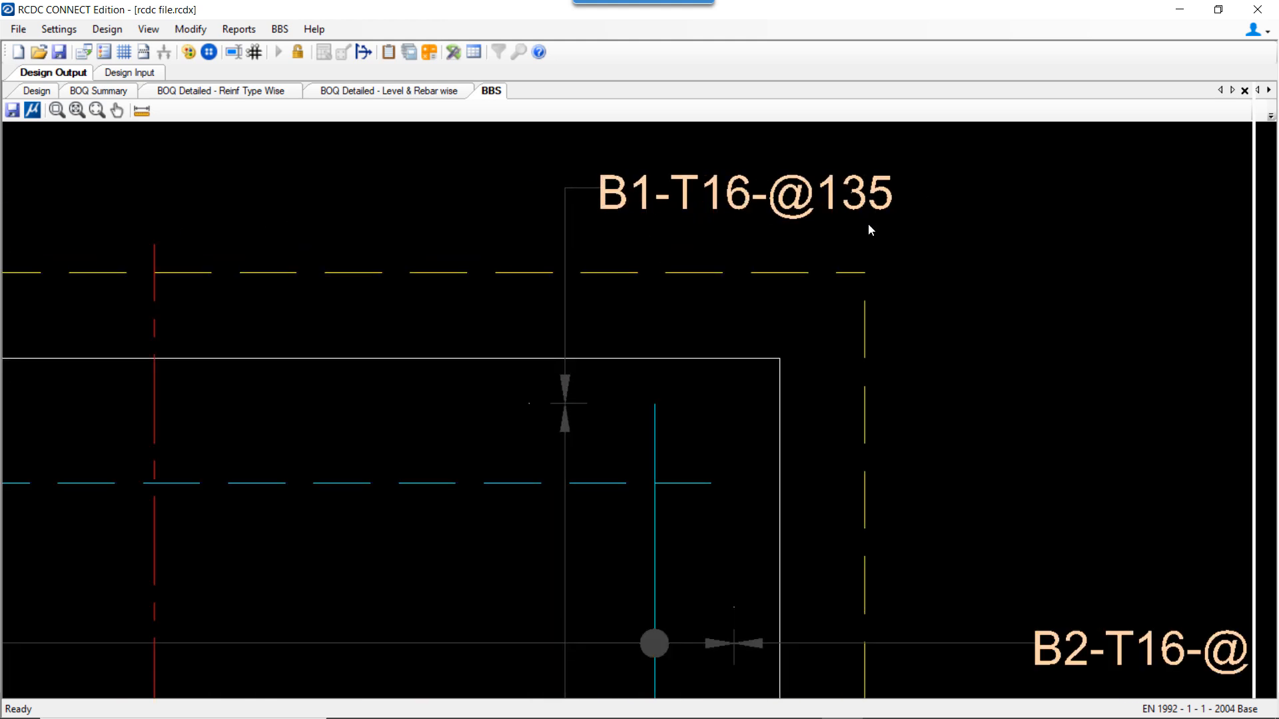
pyautogui.scroll(-1, 869, 227)
pyautogui.moveTo(937, 447); pyautogui.dragTo(723, 323, button='middle')
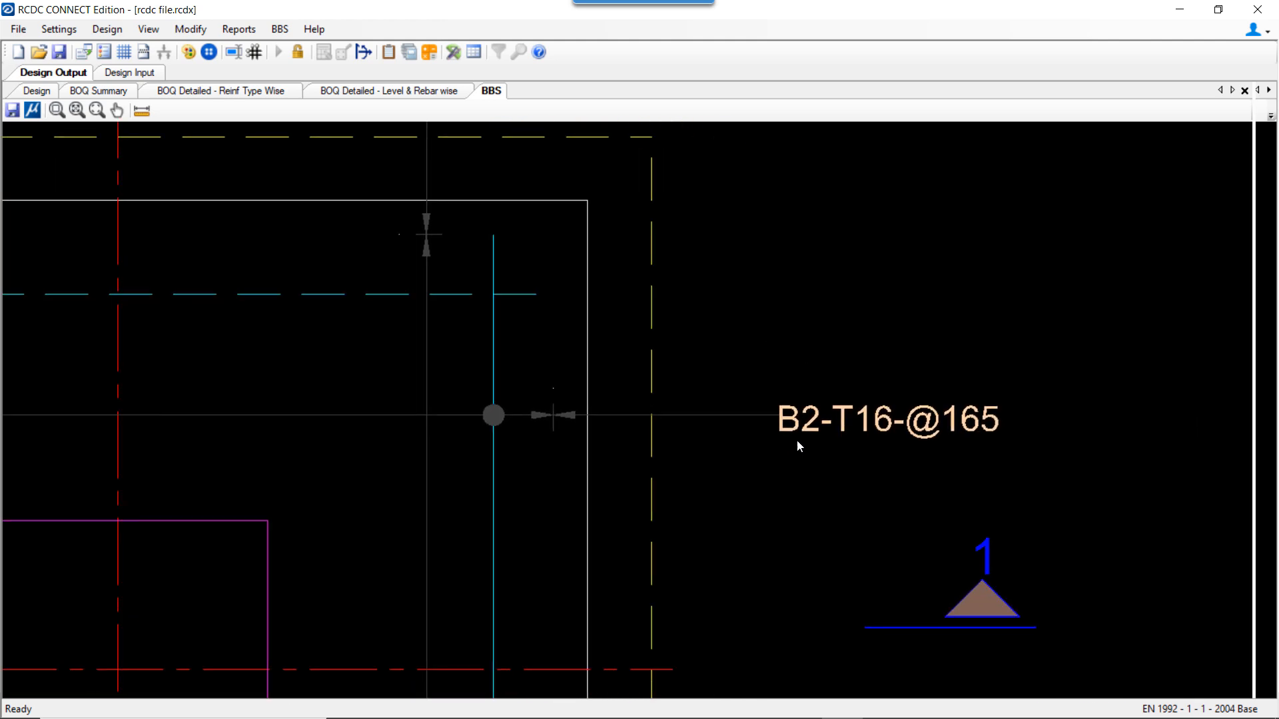
pyautogui.scroll(-3, 973, 430)
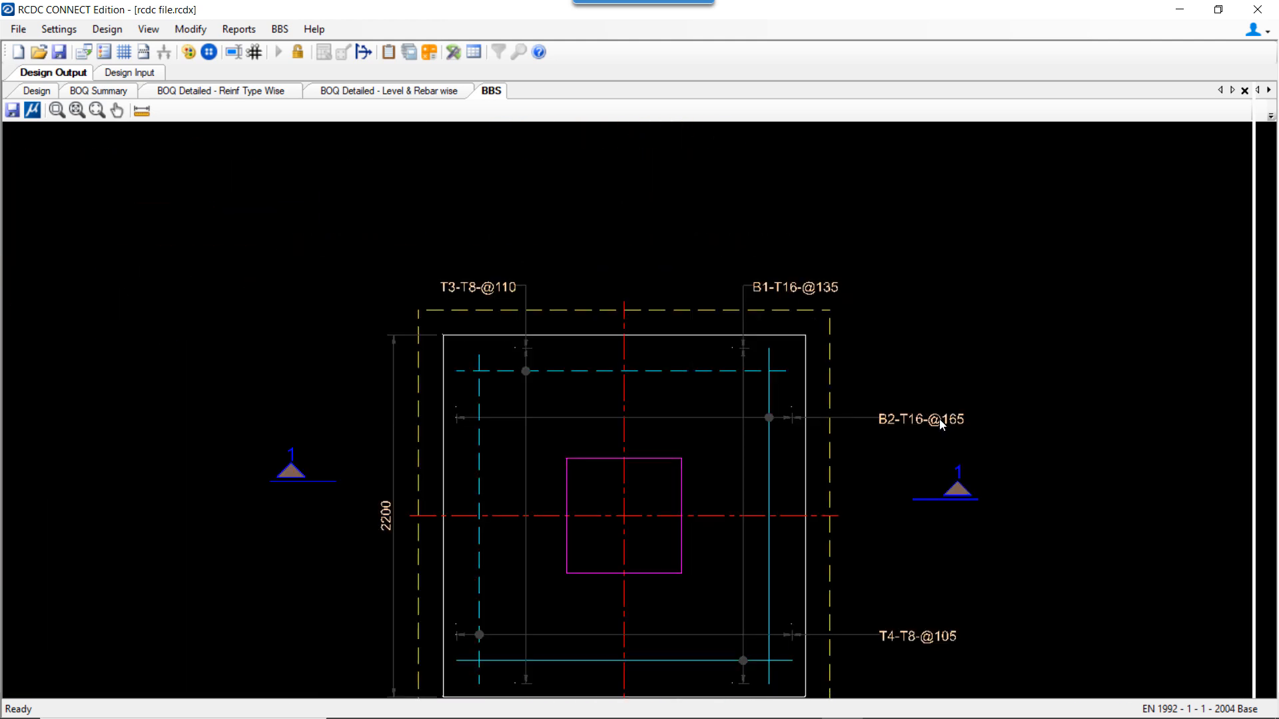
pyautogui.scroll(4, 442, 279)
pyautogui.scroll(-5, 442, 278)
pyautogui.moveTo(802, 607); pyautogui.dragTo(660, 502, button='middle')
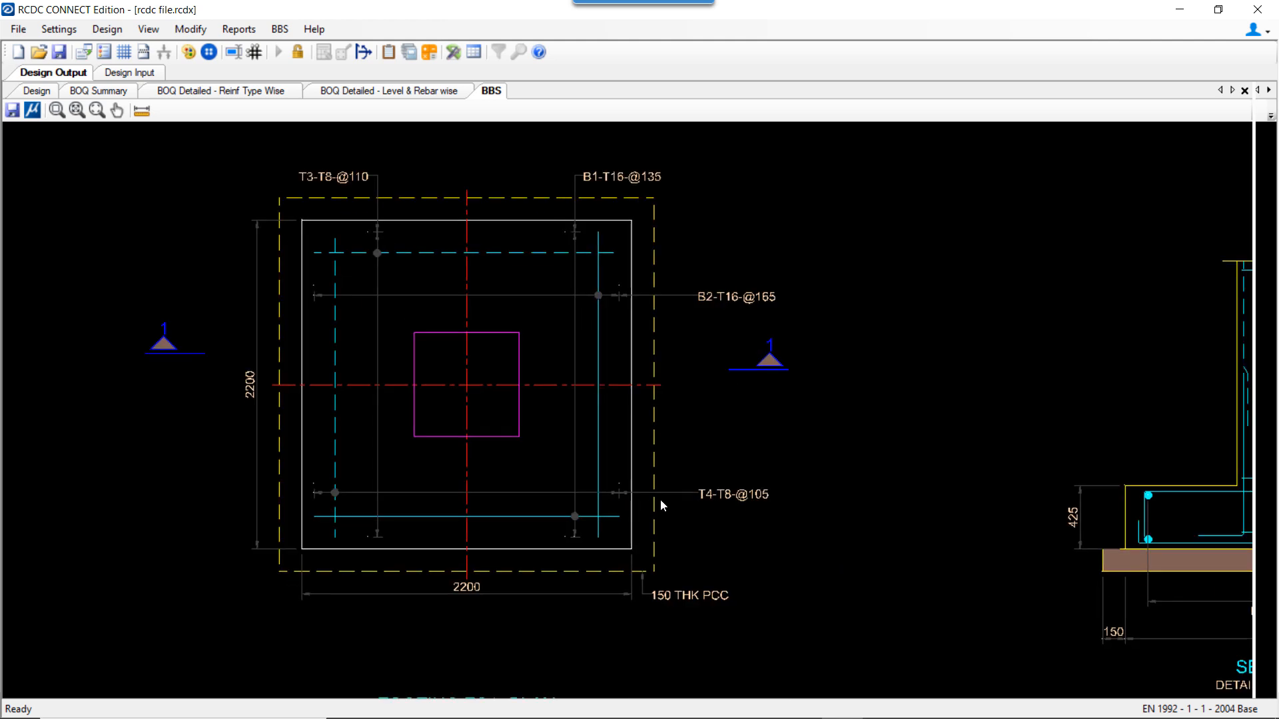
pyautogui.scroll(6, 660, 499)
pyautogui.scroll(-2, 761, 491)
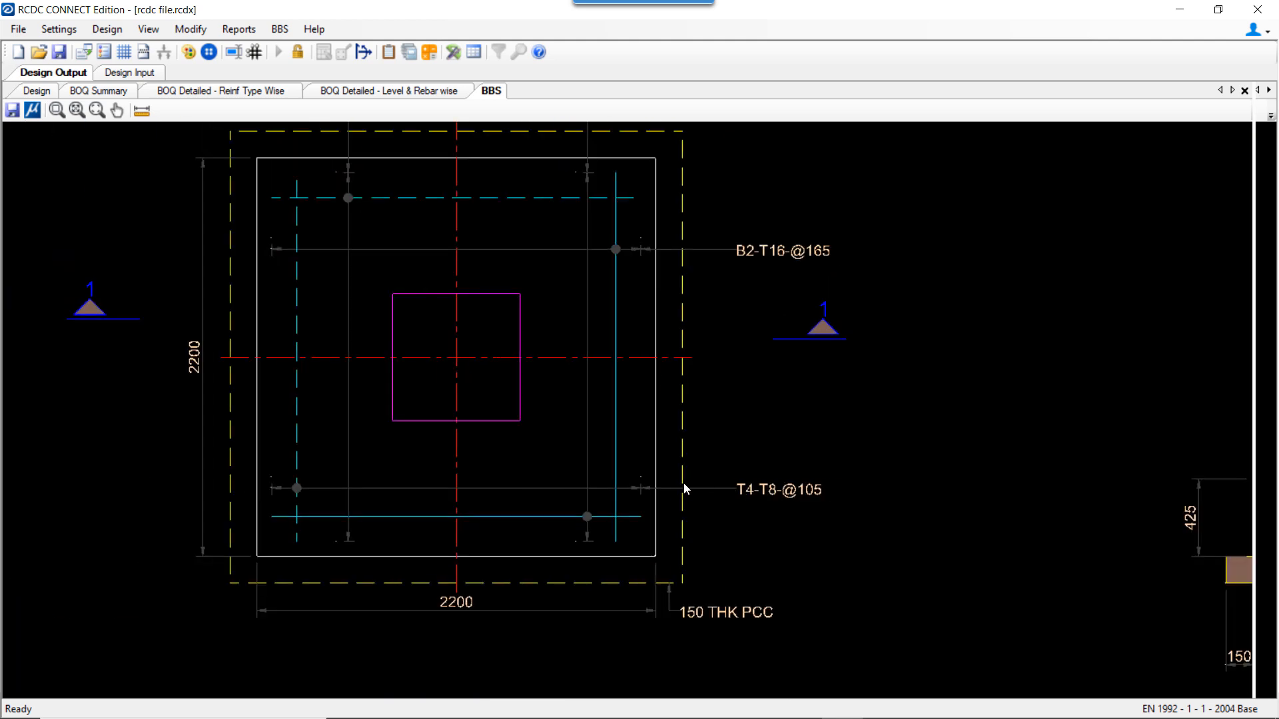
pyautogui.scroll(-2, 537, 543)
pyautogui.scroll(-2, 537, 542)
# - Examine Section 1-1 of footing FC1 for its reinforcement marks, bar shapes, dimensions, founding level and PCC
pyautogui.moveTo(964, 482); pyautogui.dragTo(579, 473, button='middle')
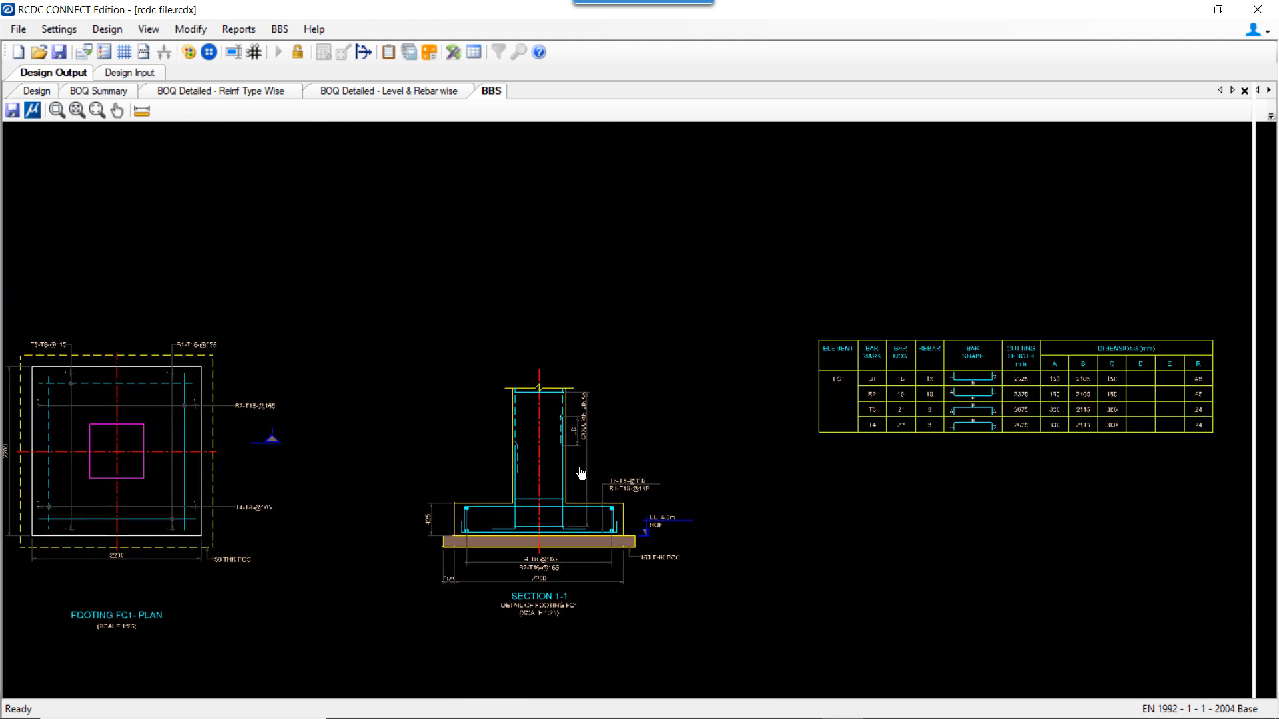
pyautogui.scroll(3, 517, 565)
pyautogui.scroll(4, 424, 513)
pyautogui.scroll(3, 426, 490)
pyautogui.moveTo(914, 548); pyautogui.dragTo(483, 413, button='middle')
pyautogui.scroll(1, 482, 413)
pyautogui.scroll(-2, 483, 413)
pyautogui.scroll(-4, 597, 498)
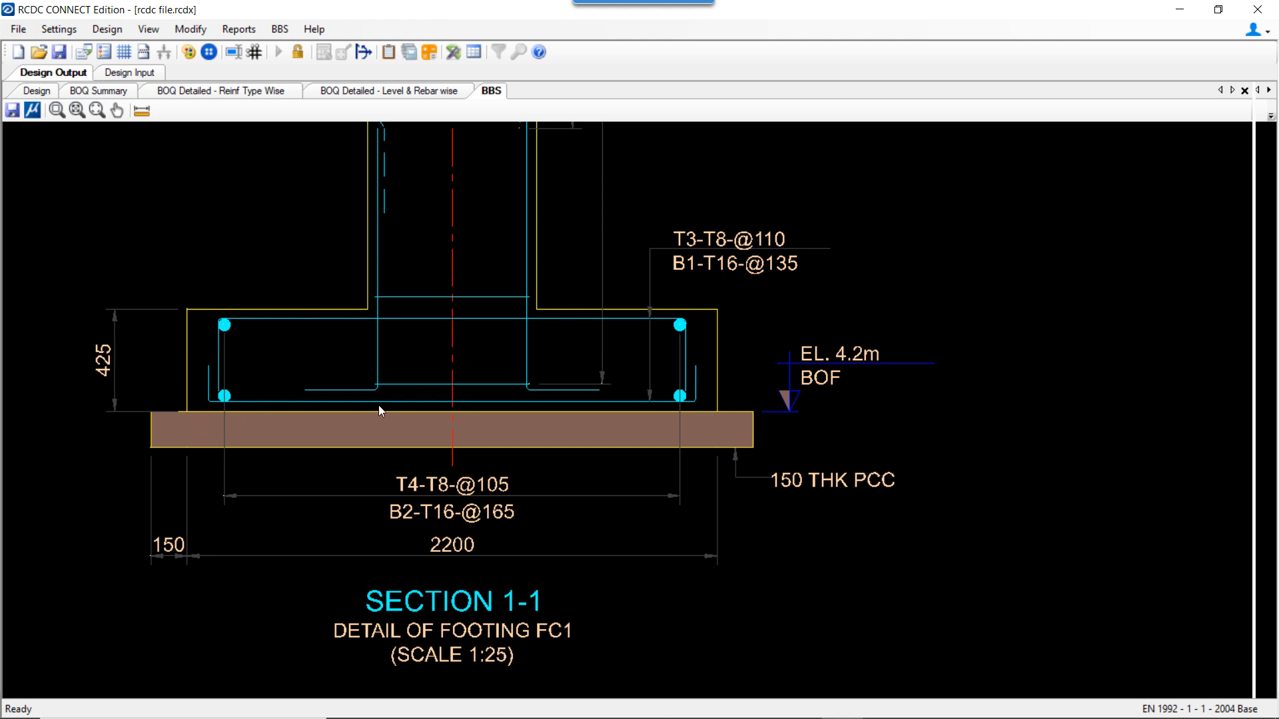
pyautogui.scroll(3, 417, 510)
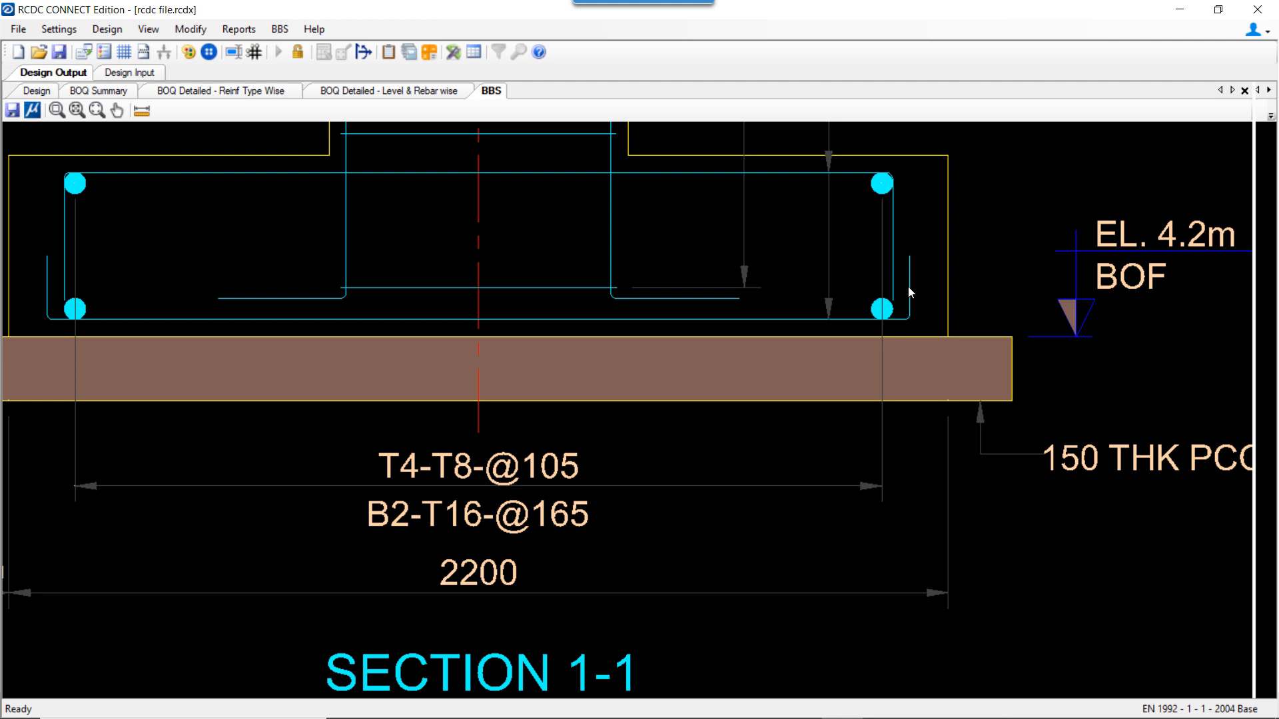
pyautogui.scroll(-3, 798, 397)
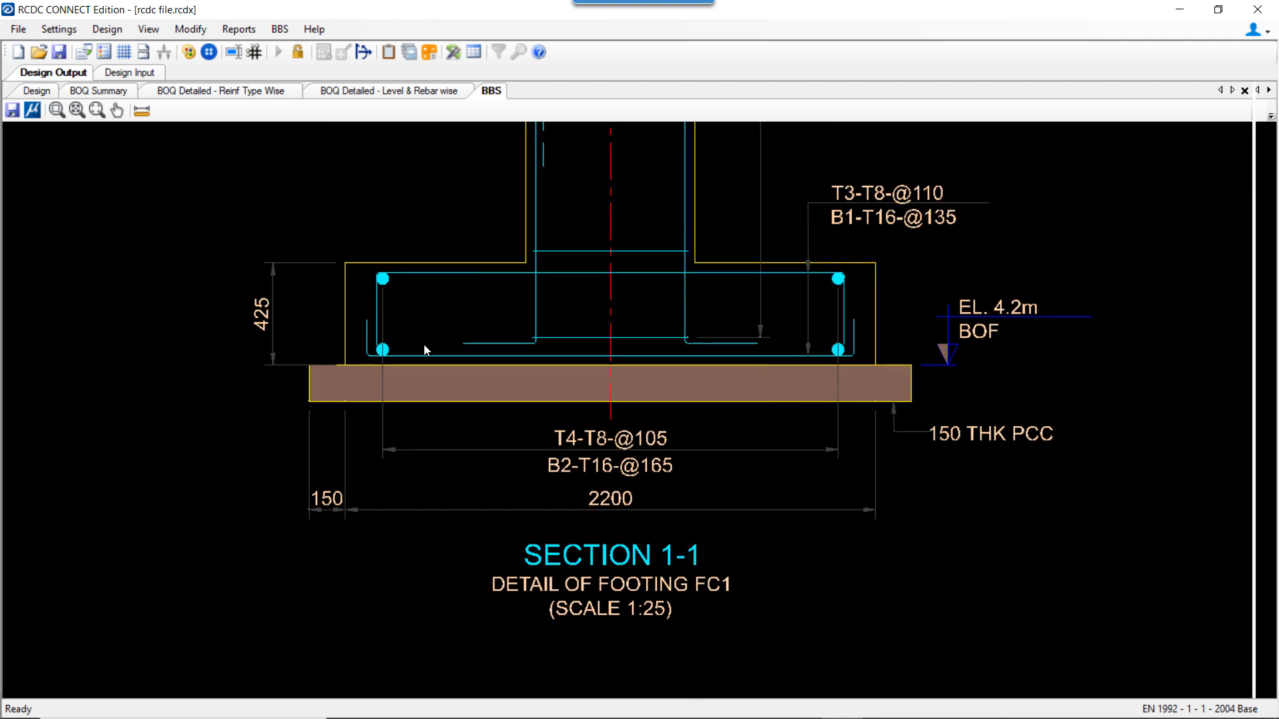
pyautogui.scroll(-1, 493, 336)
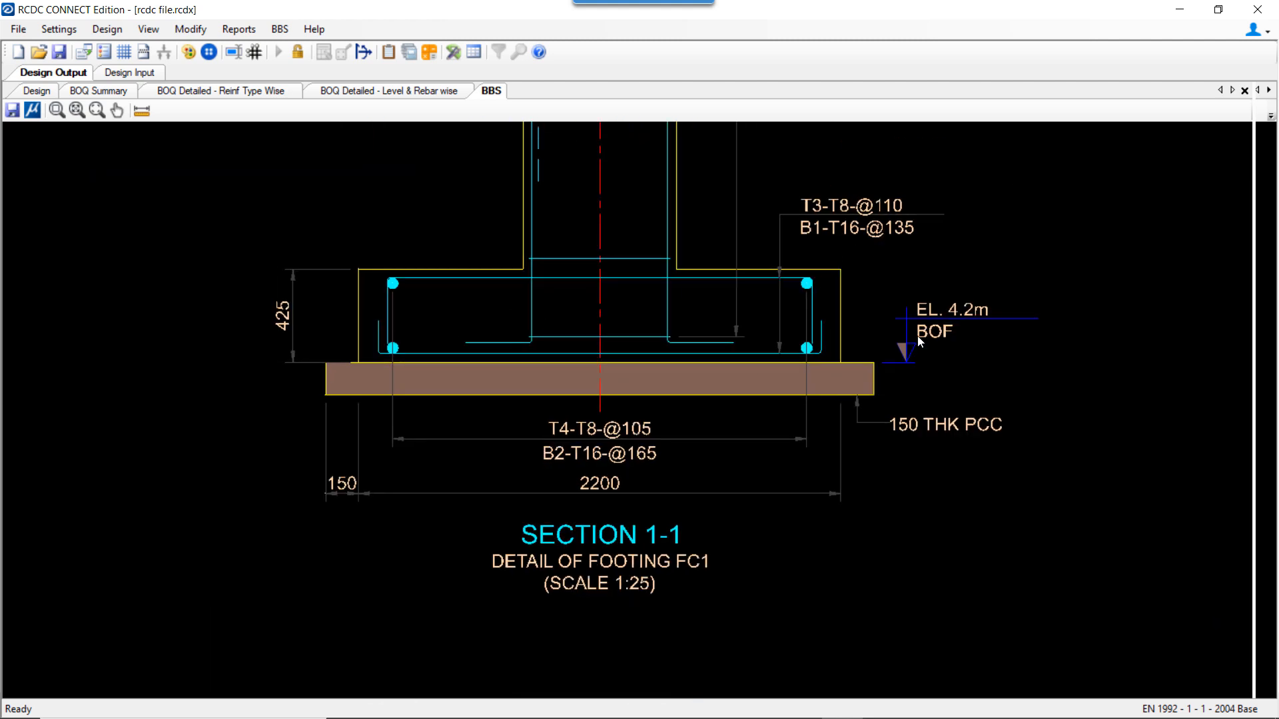
# - Review the FC1 bar bending table for bar marks, numbers, diameters, shapes, cutting lengths and bending dimensions
pyautogui.scroll(-5, 810, 369)
pyautogui.moveTo(1037, 232); pyautogui.dragTo(702, 288, button='middle')
pyautogui.scroll(3, 756, 278)
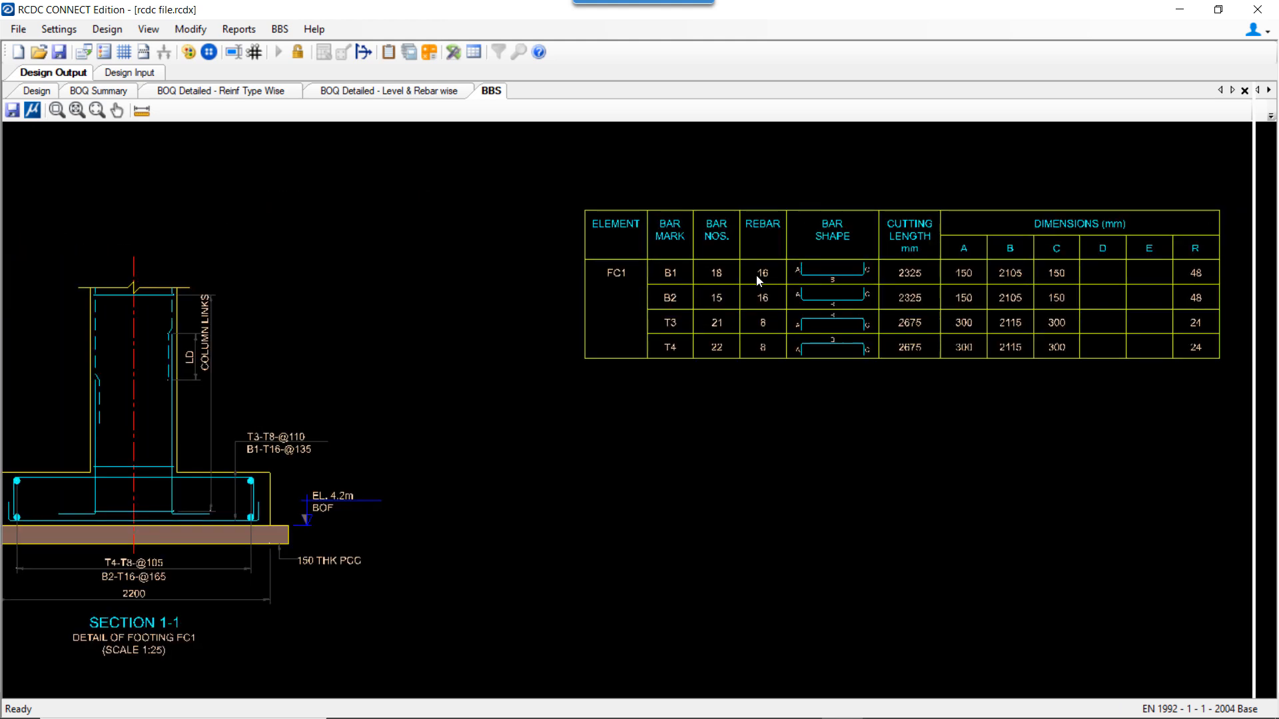
pyautogui.scroll(3, 720, 238)
pyautogui.moveTo(942, 371); pyautogui.dragTo(666, 385, button='middle')
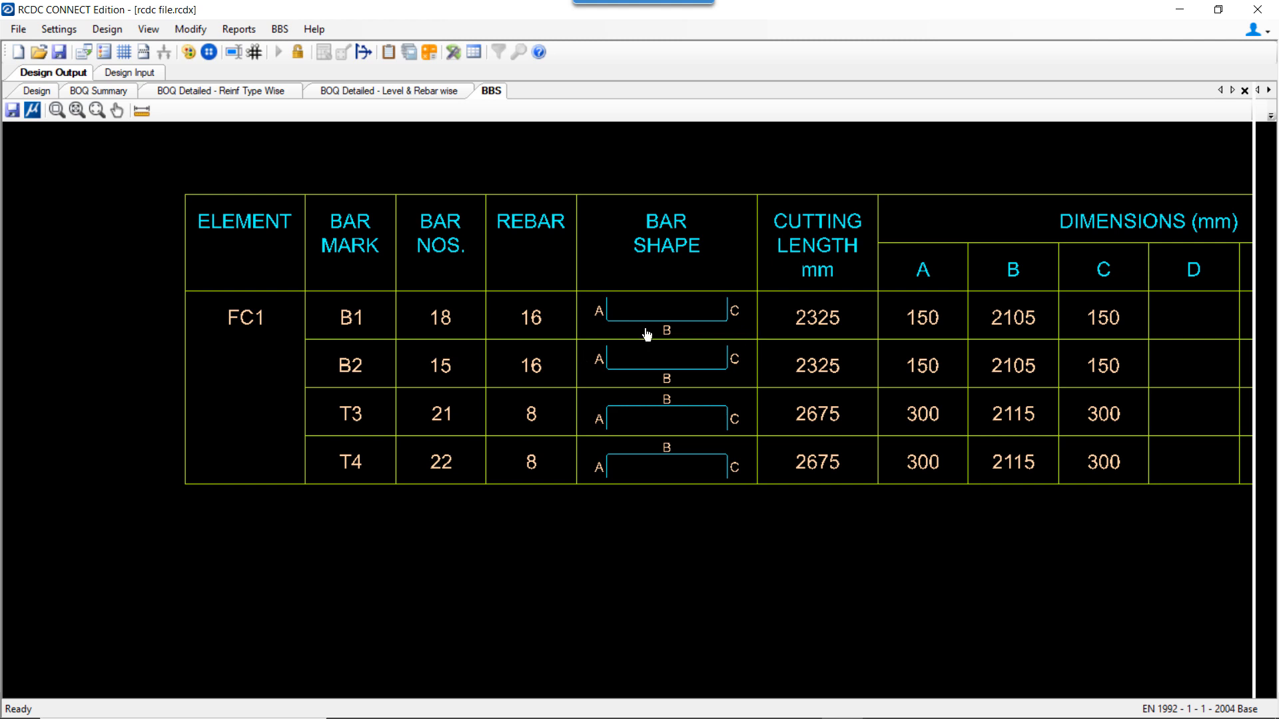
pyautogui.moveTo(742, 334); pyautogui.dragTo(602, 339, button='middle')
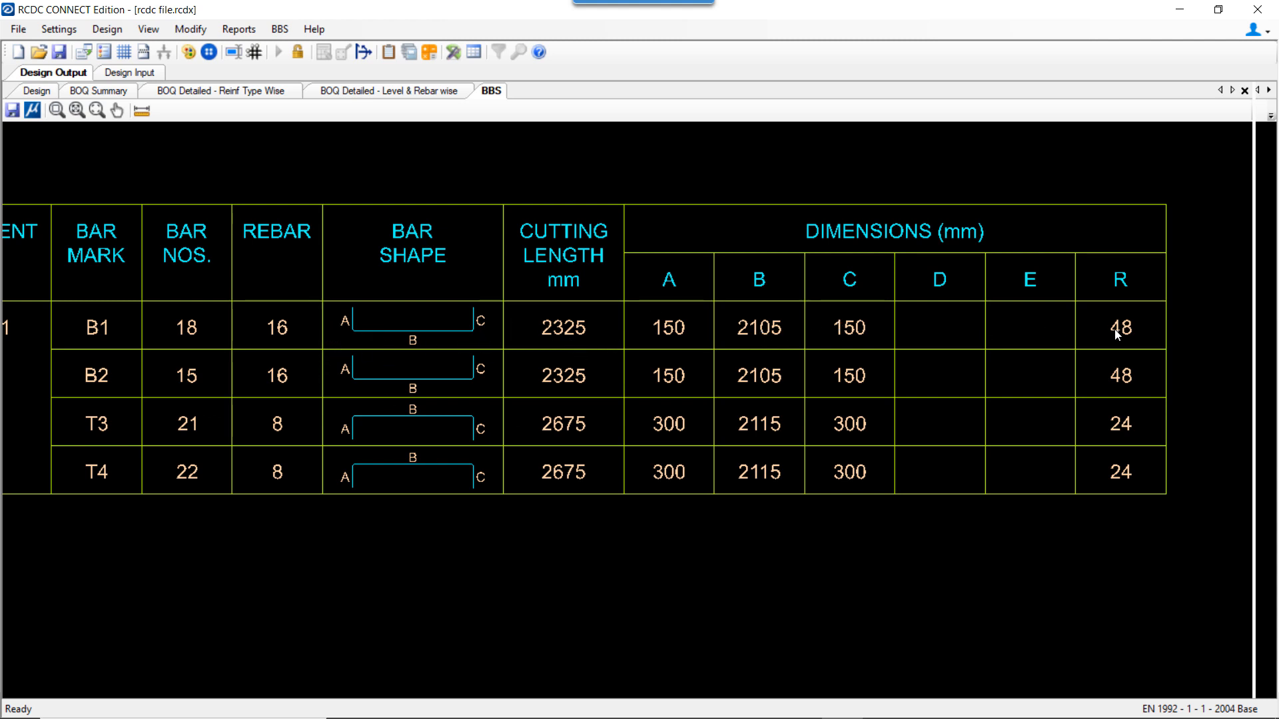
# - Review the rebar length and weight summary for FC1, and return to the footing design results table
pyautogui.scroll(-5, 856, 374)
pyautogui.moveTo(577, 377); pyautogui.dragTo(334, 411, button='middle')
pyautogui.scroll(3, 464, 369)
pyautogui.scroll(3, 244, 297)
pyautogui.moveTo(429, 487); pyautogui.dragTo(503, 361, button='middle')
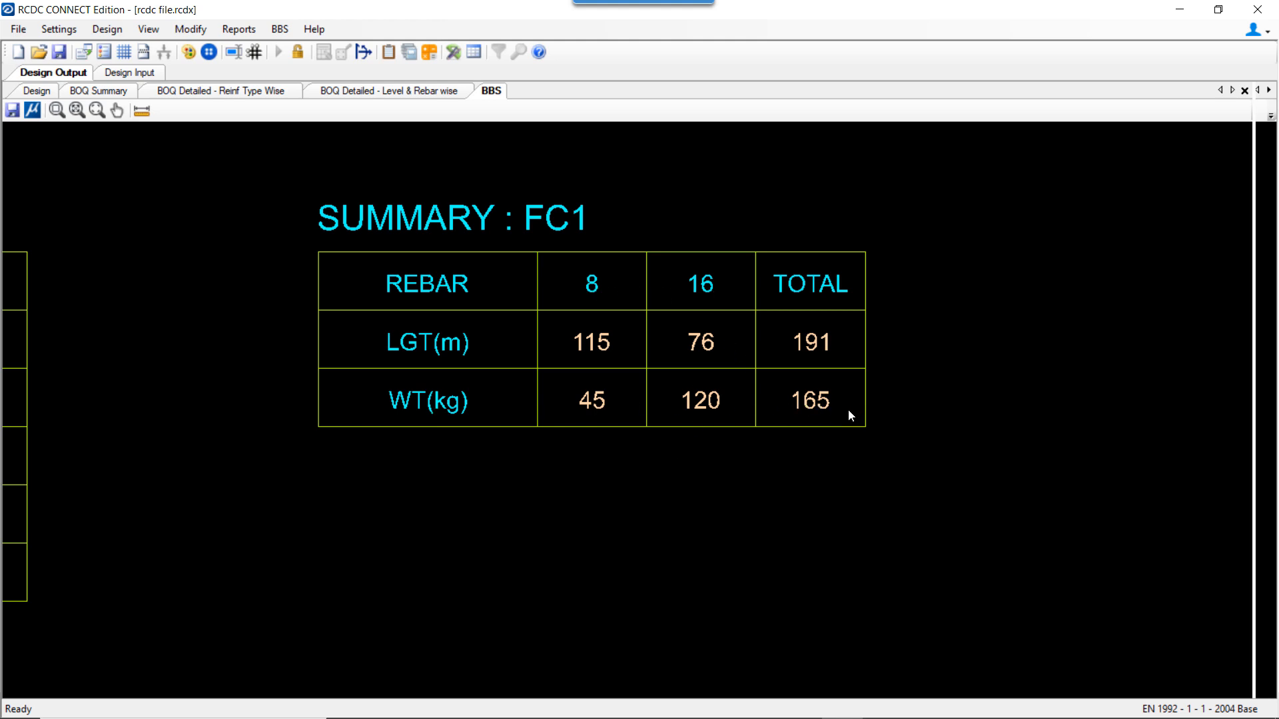
pyautogui.click(45, 93)
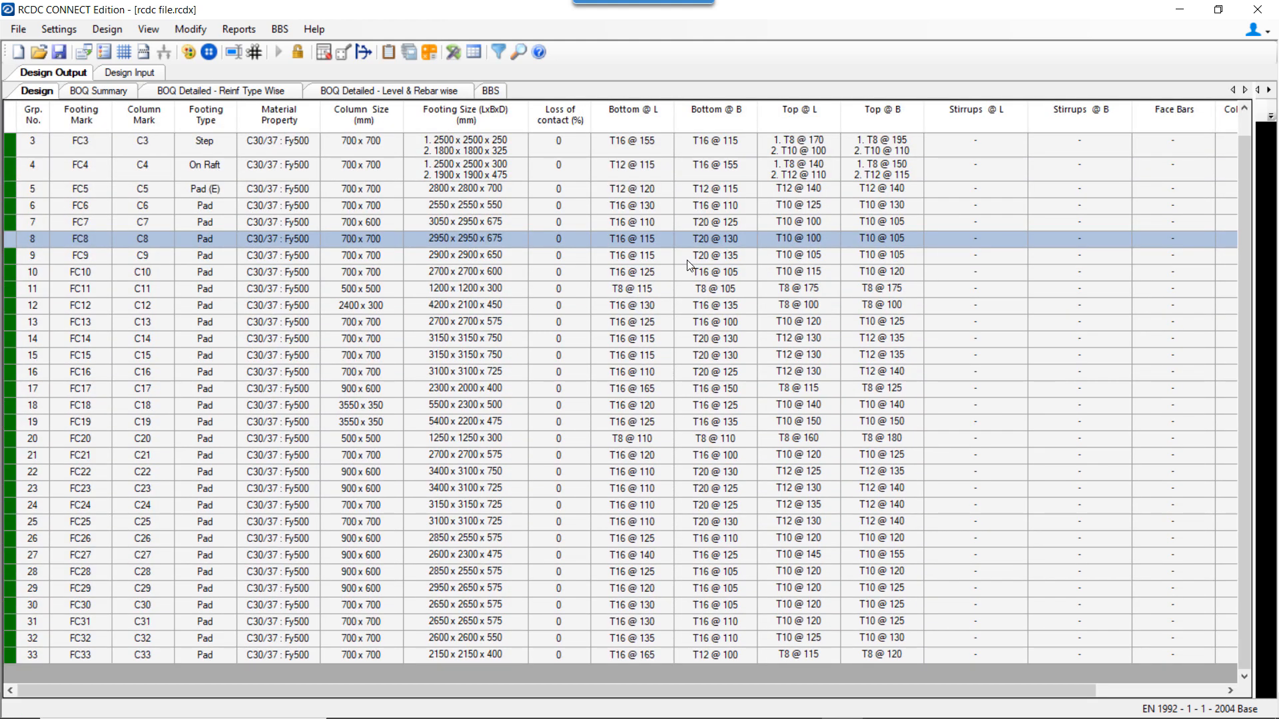